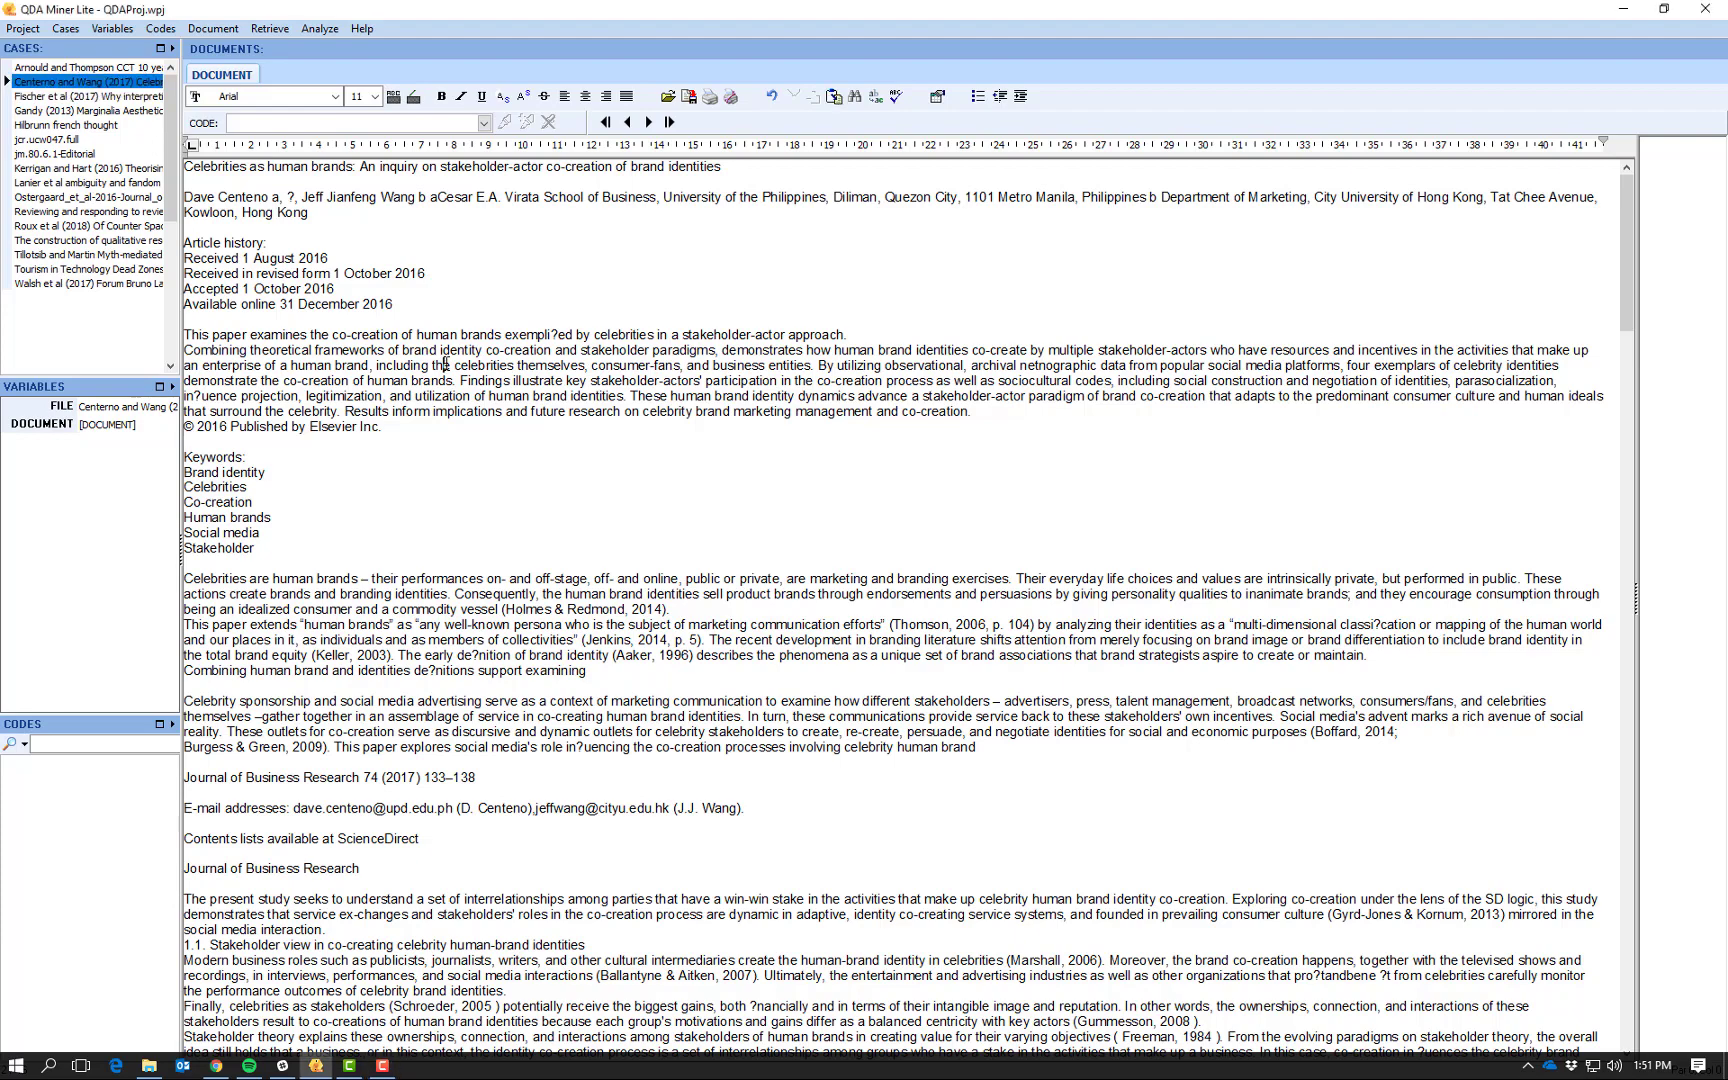
# In the Centeno and Wang article, select the paragraphs from 'Celebrities are human brands' to '...create or maintain.'.
pyautogui.scroll(-3, 446, 364)
pyautogui.scroll(-3, 446, 364)
pyautogui.scroll(6, 446, 364)
pyautogui.scroll(-3, 472, 431)
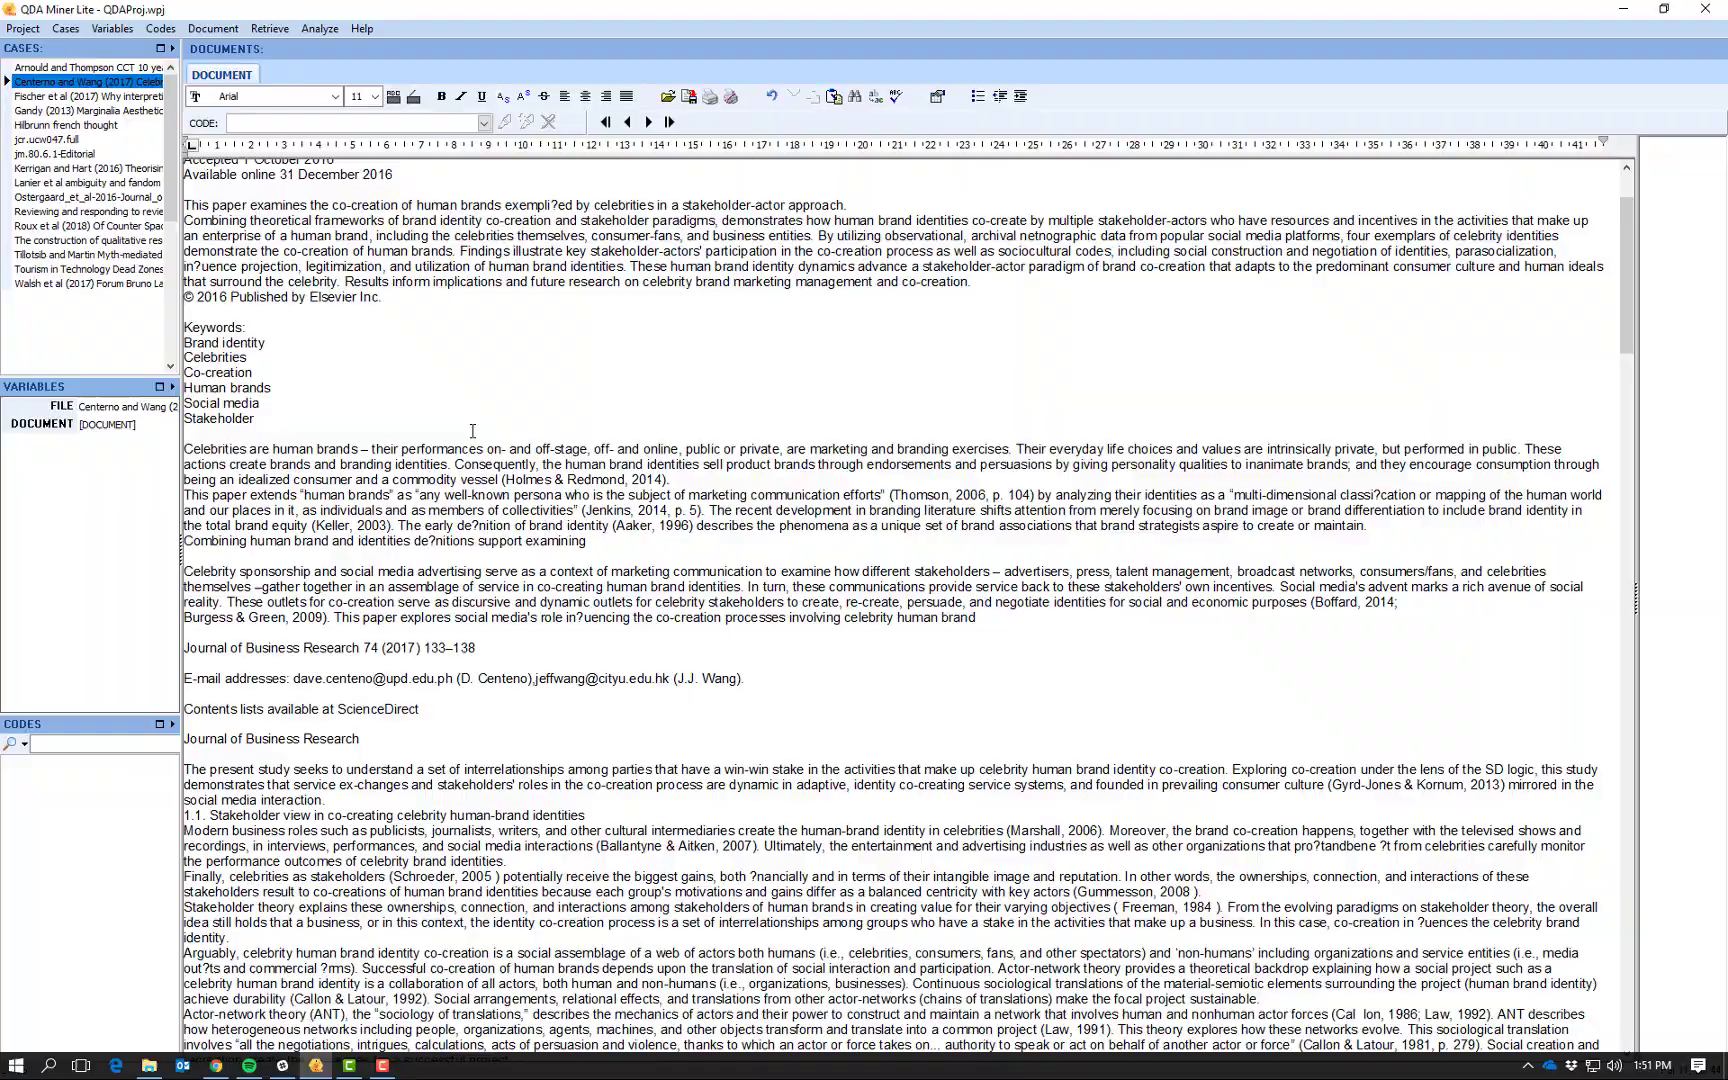
pyautogui.scroll(-13, 472, 431)
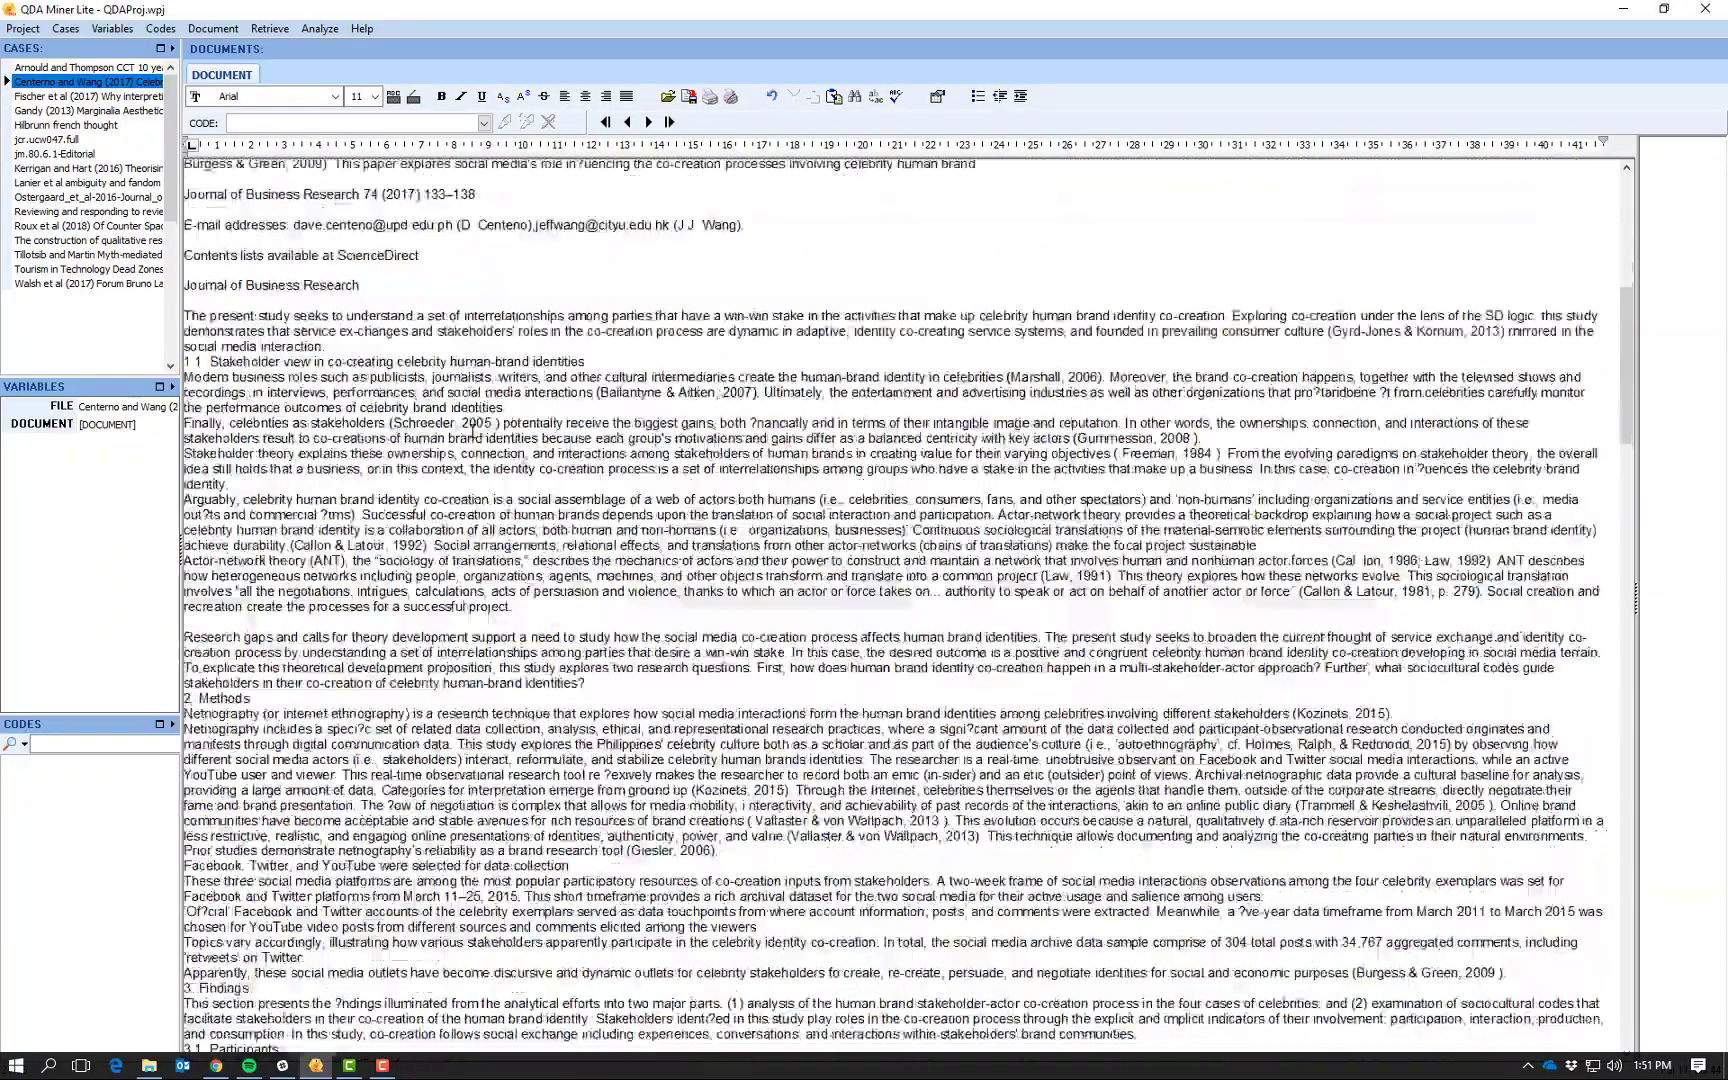
pyautogui.scroll(16, 472, 431)
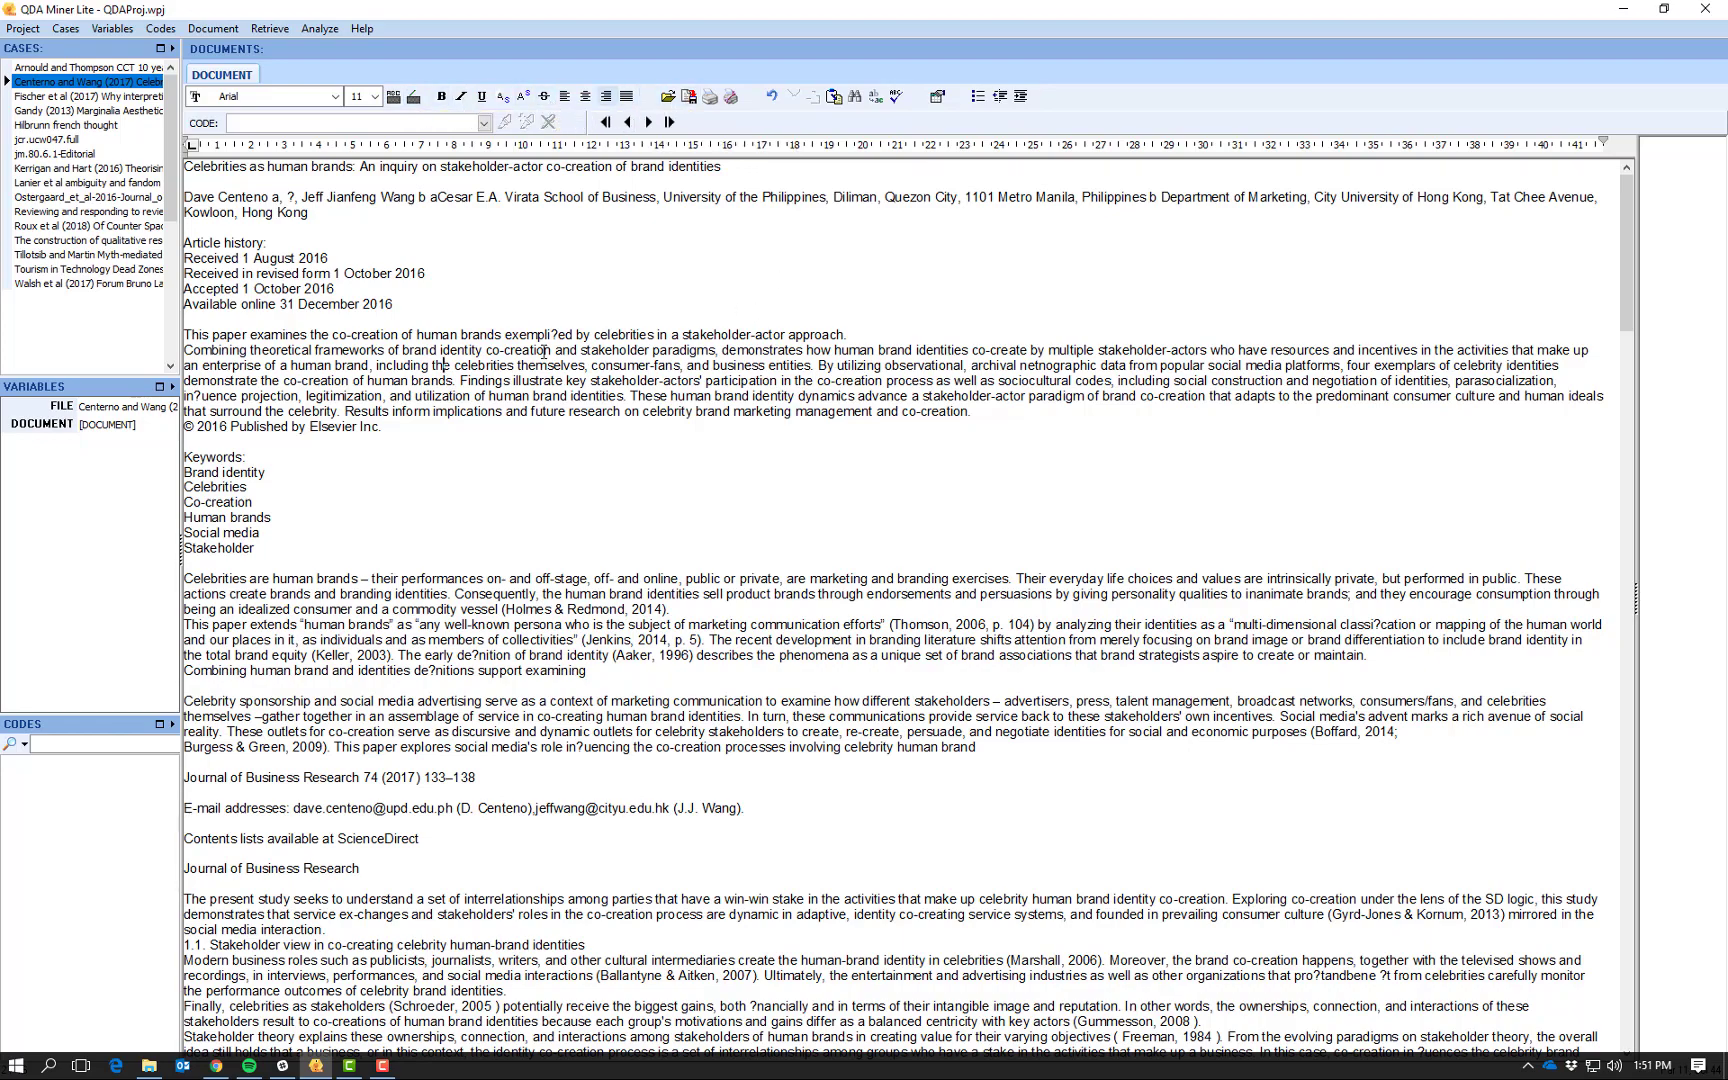
pyautogui.scroll(-3, 544, 351)
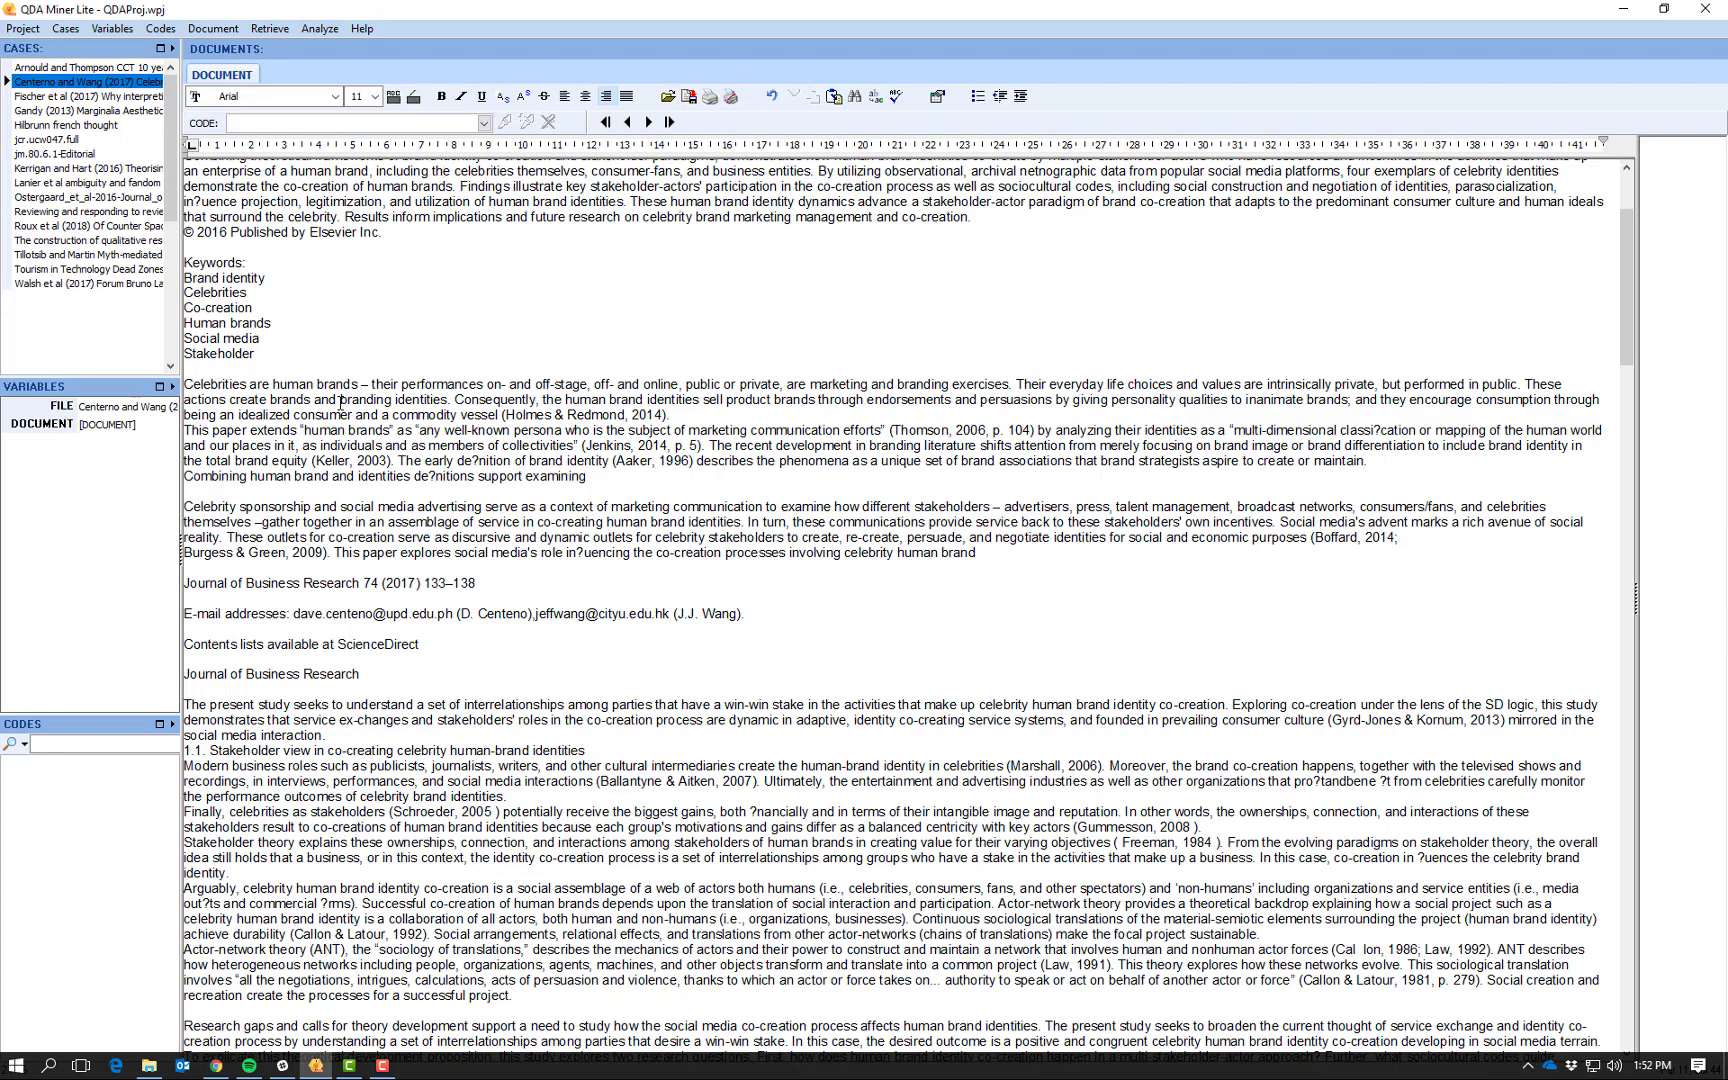
pyautogui.scroll(-1, 341, 403)
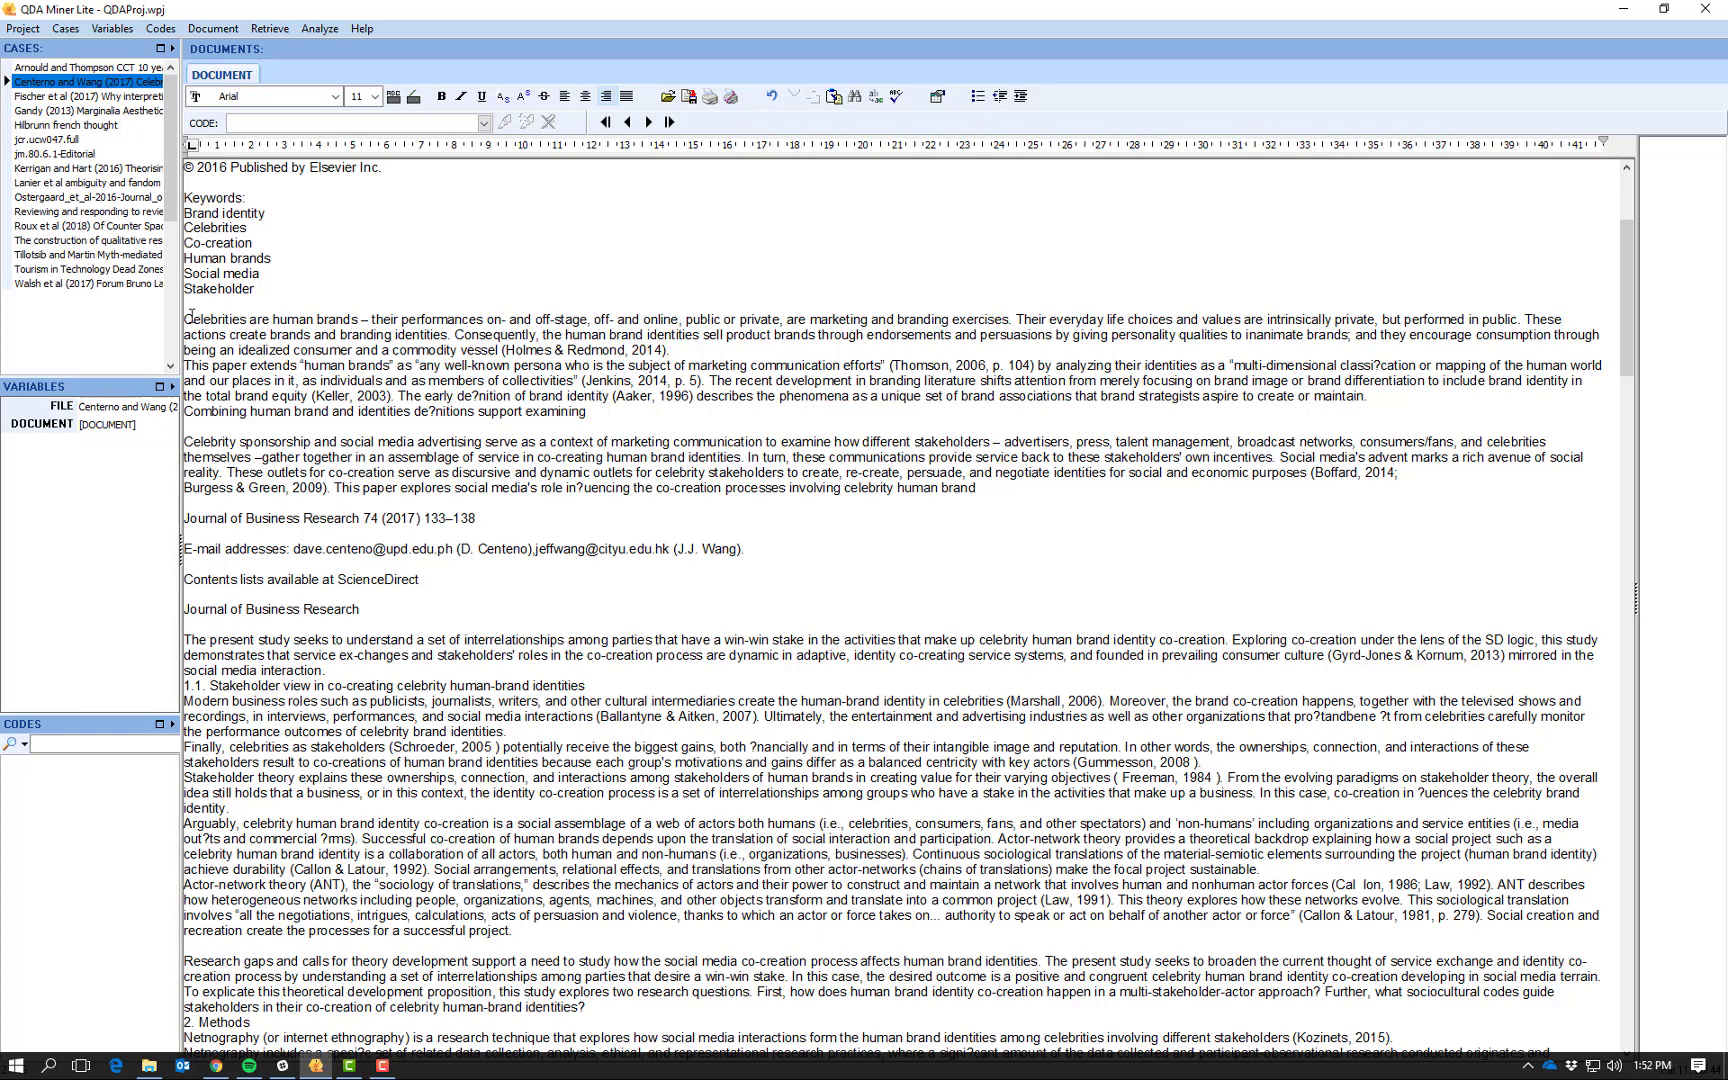
pyautogui.moveTo(184, 319); pyautogui.dragTo(1366, 395)
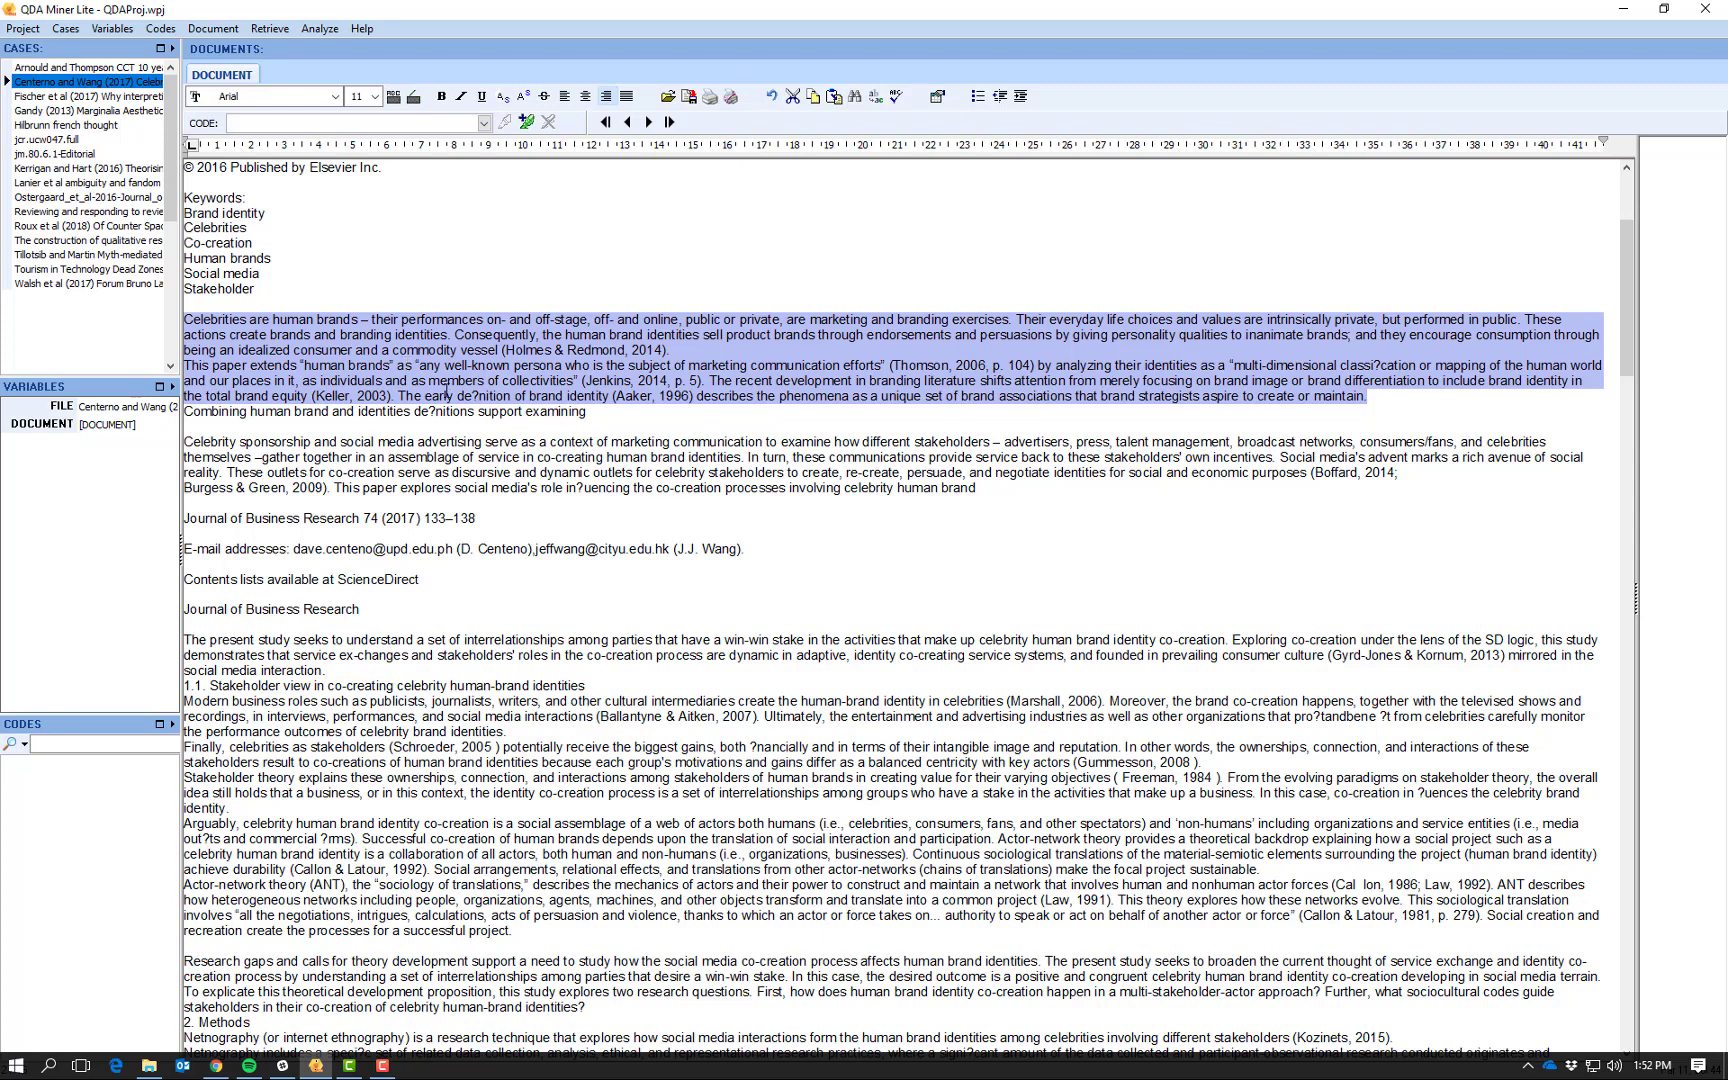
pyautogui.click(679, 351)
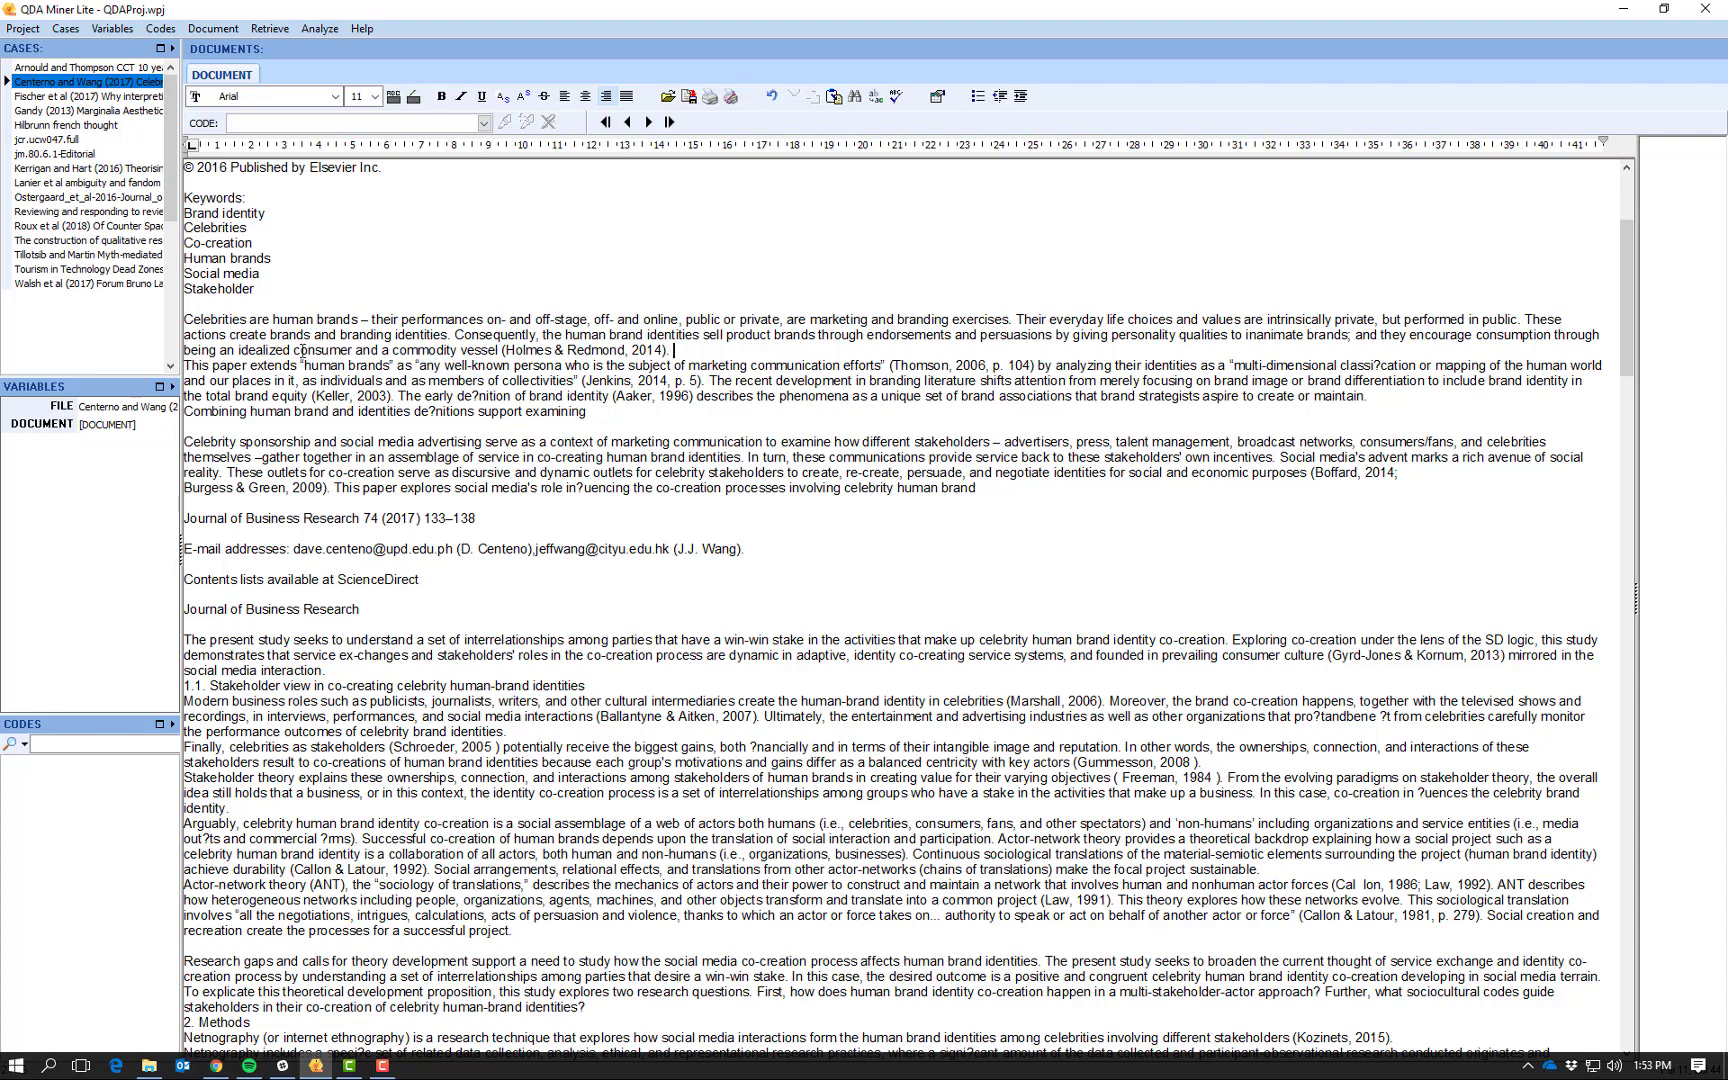
pyautogui.scroll(-1, 302, 352)
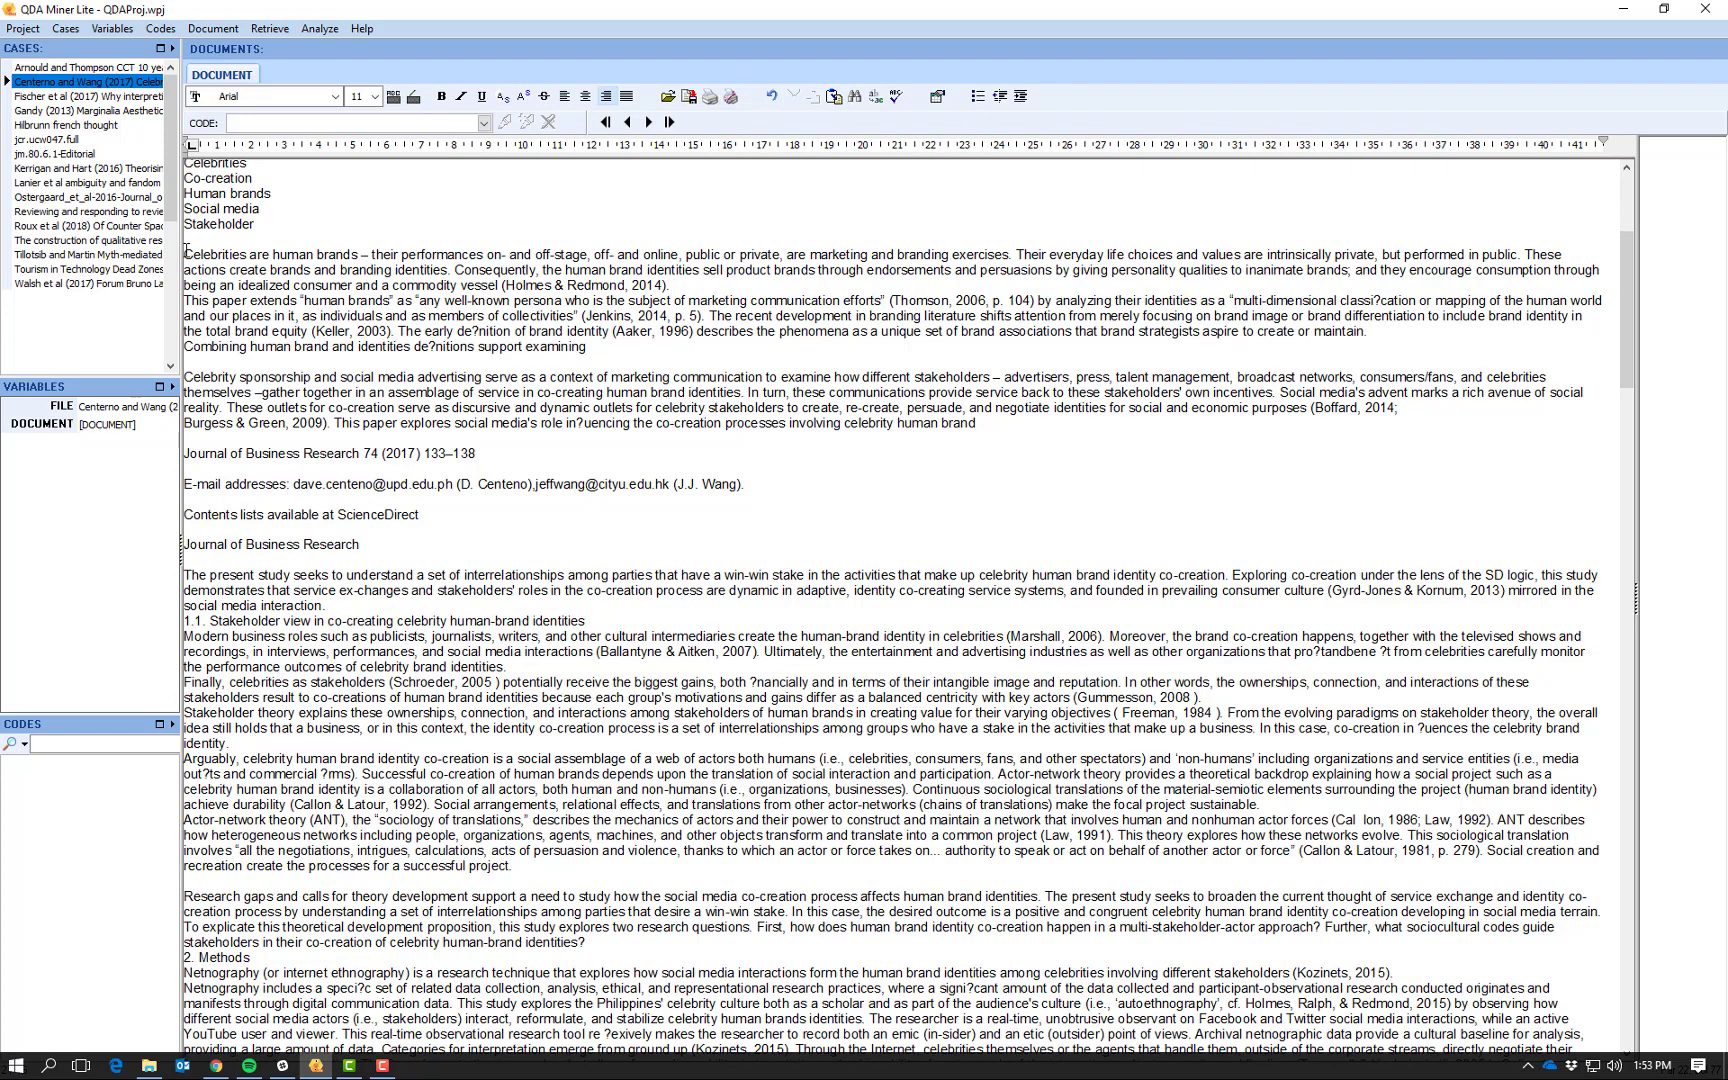
pyautogui.moveTo(186, 251); pyautogui.dragTo(1451, 330)
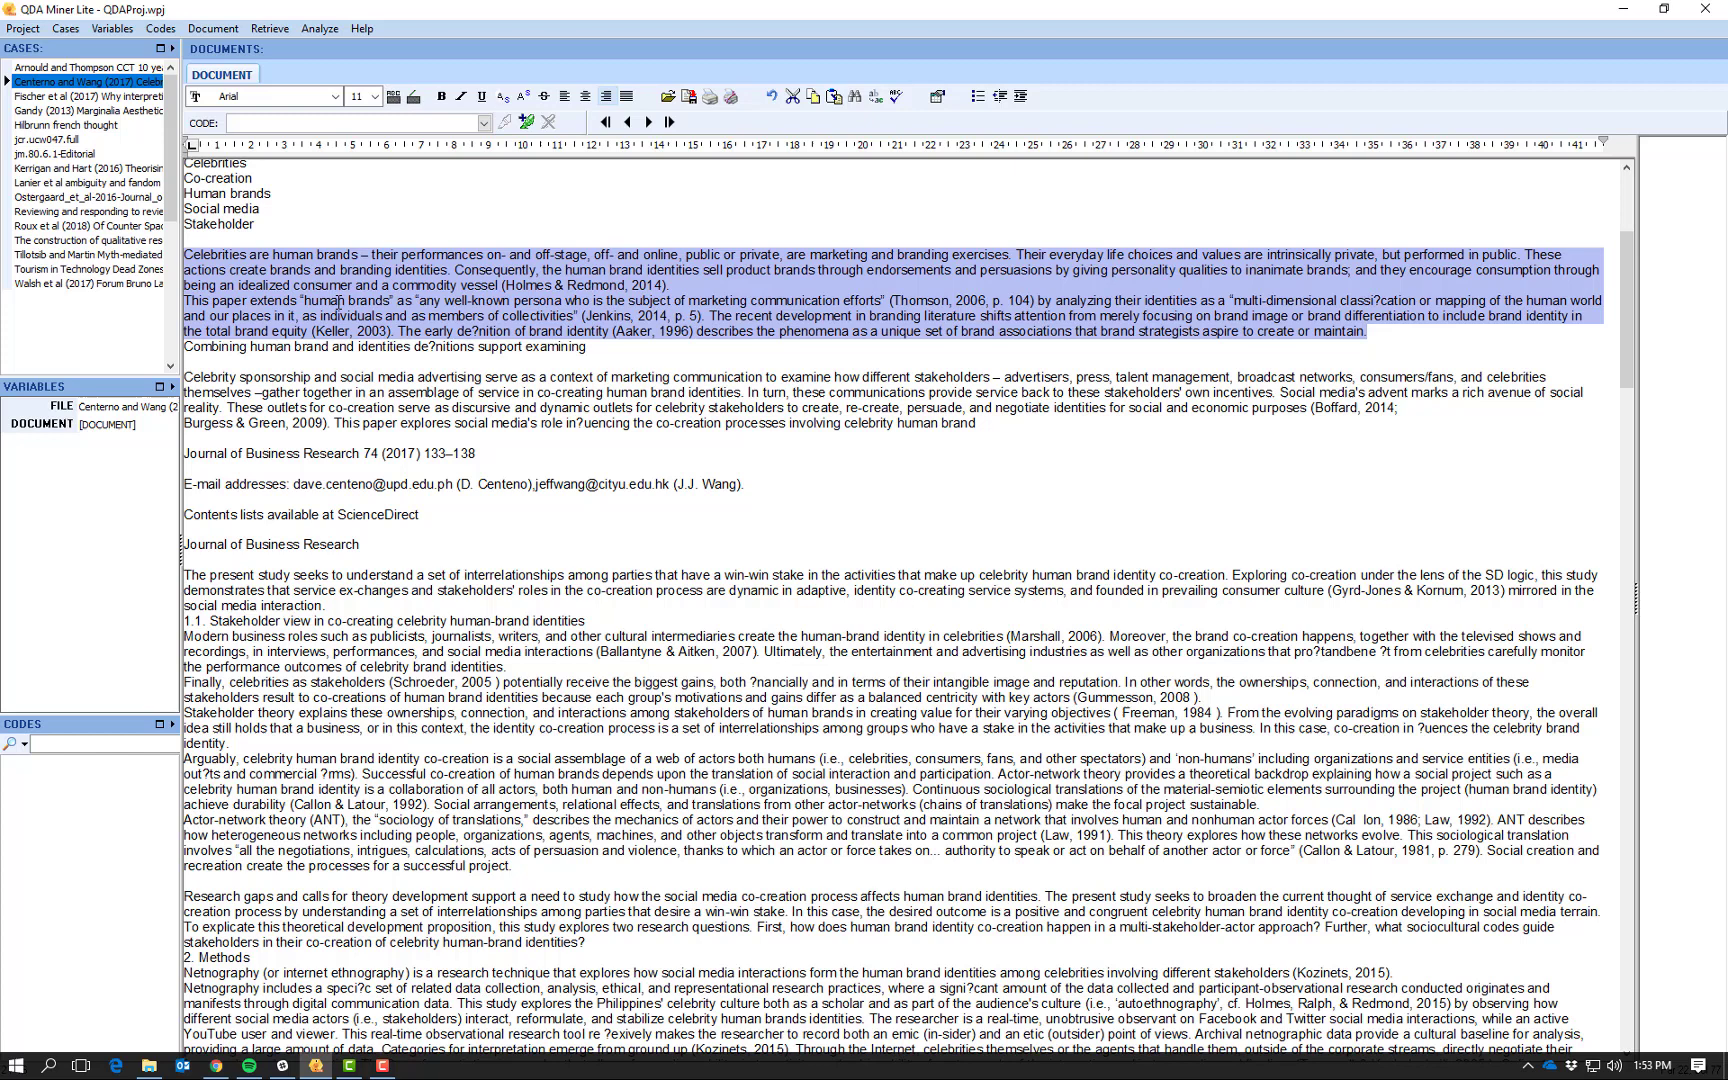
# Define a red 'Human brands' code under a new 'Celebrity' parent, with shortcut H.
pyautogui.click(161, 31)
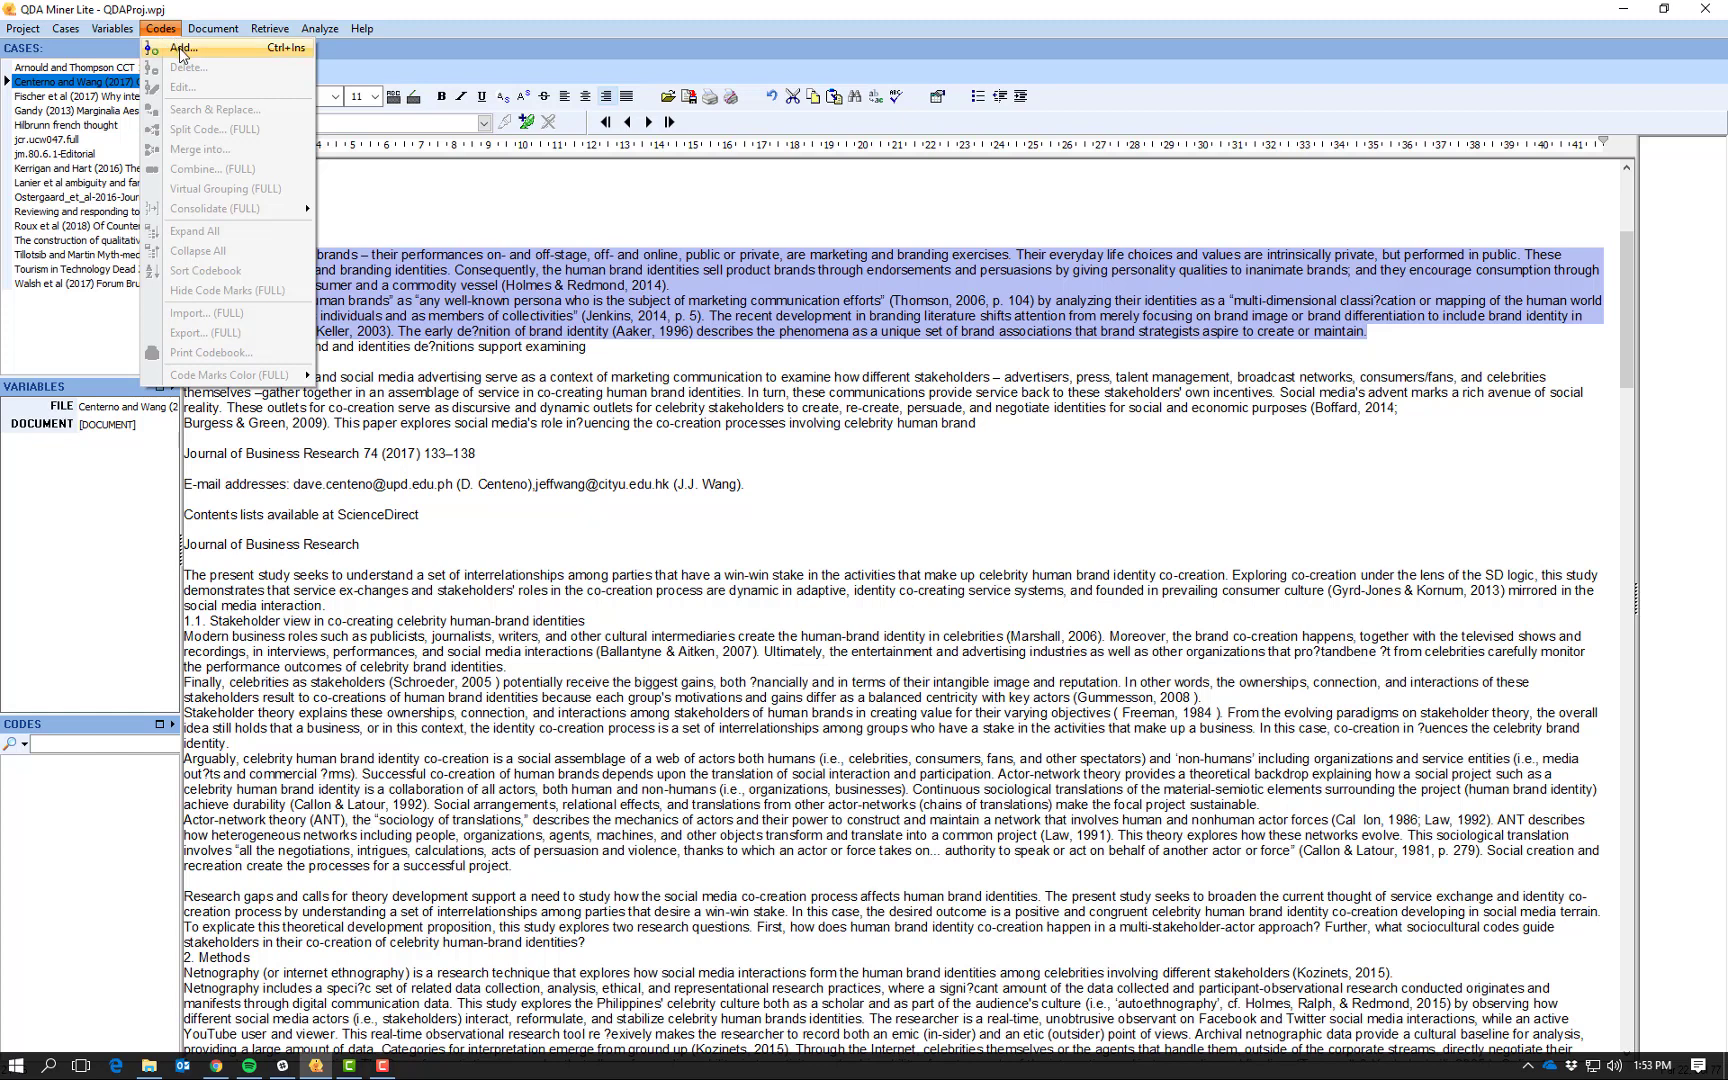
pyautogui.click(181, 50)
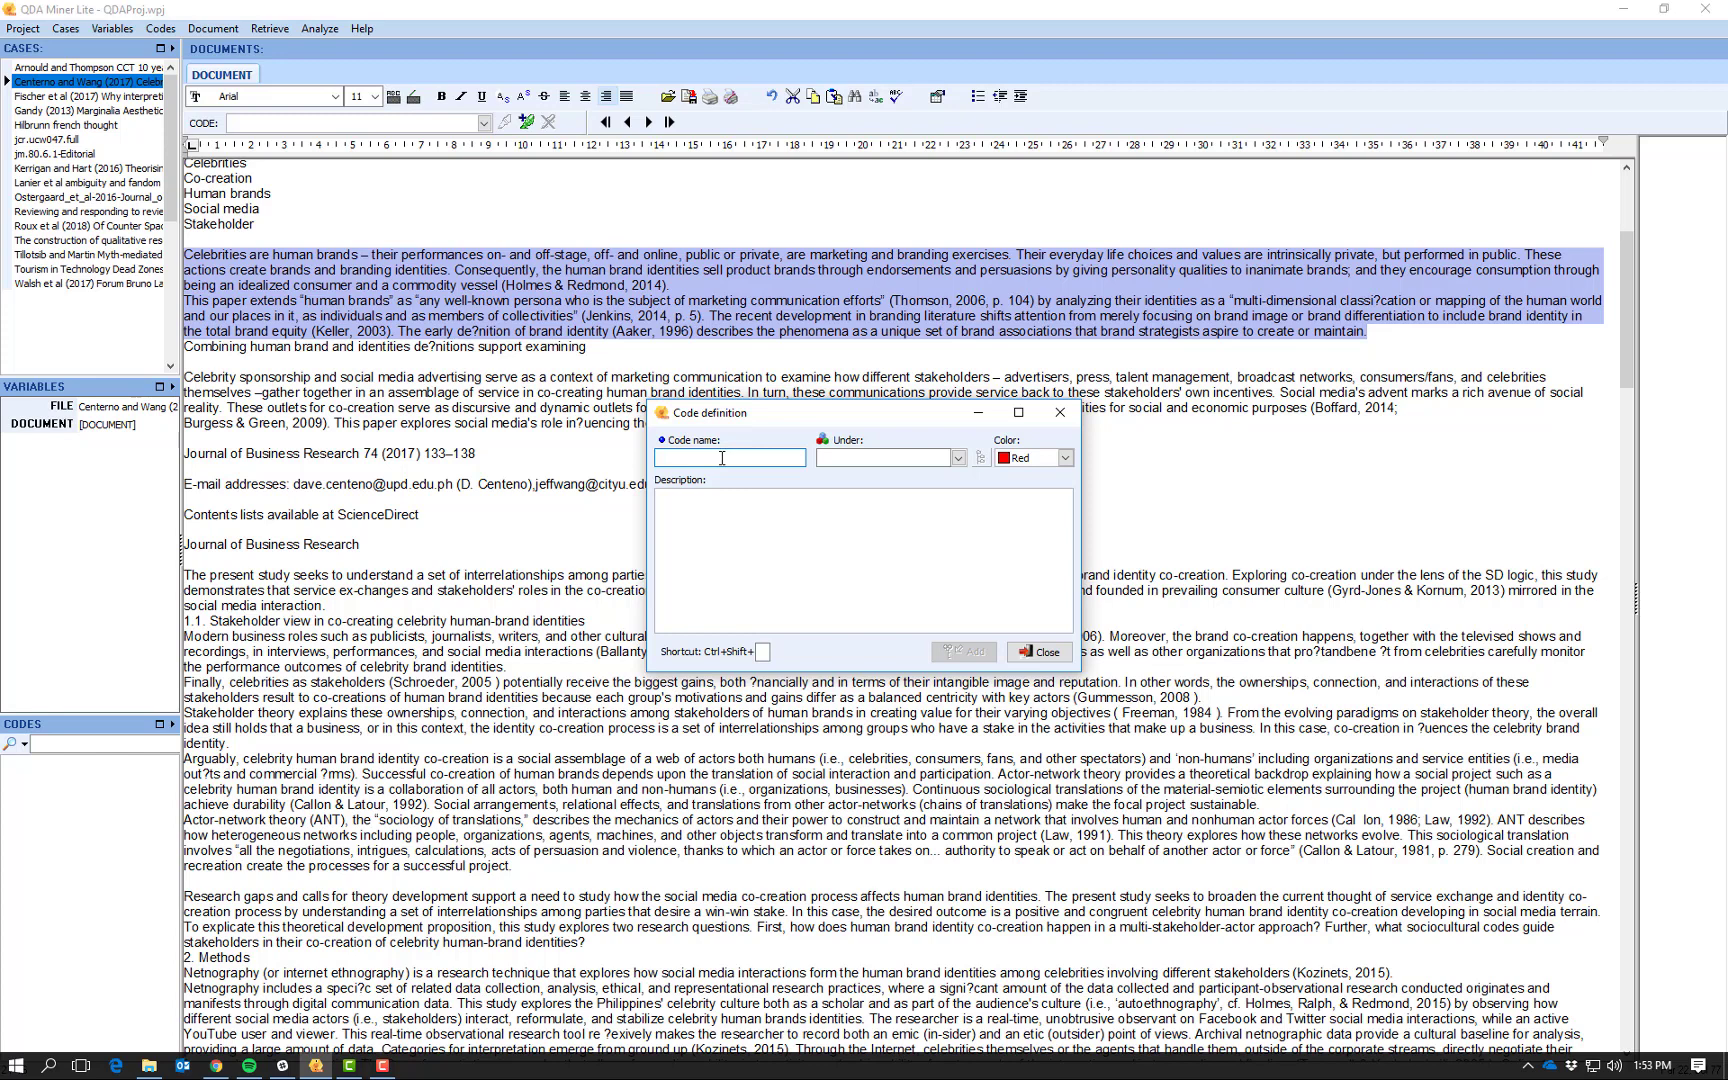
pyautogui.write('Human brands')
pyautogui.click(897, 457)
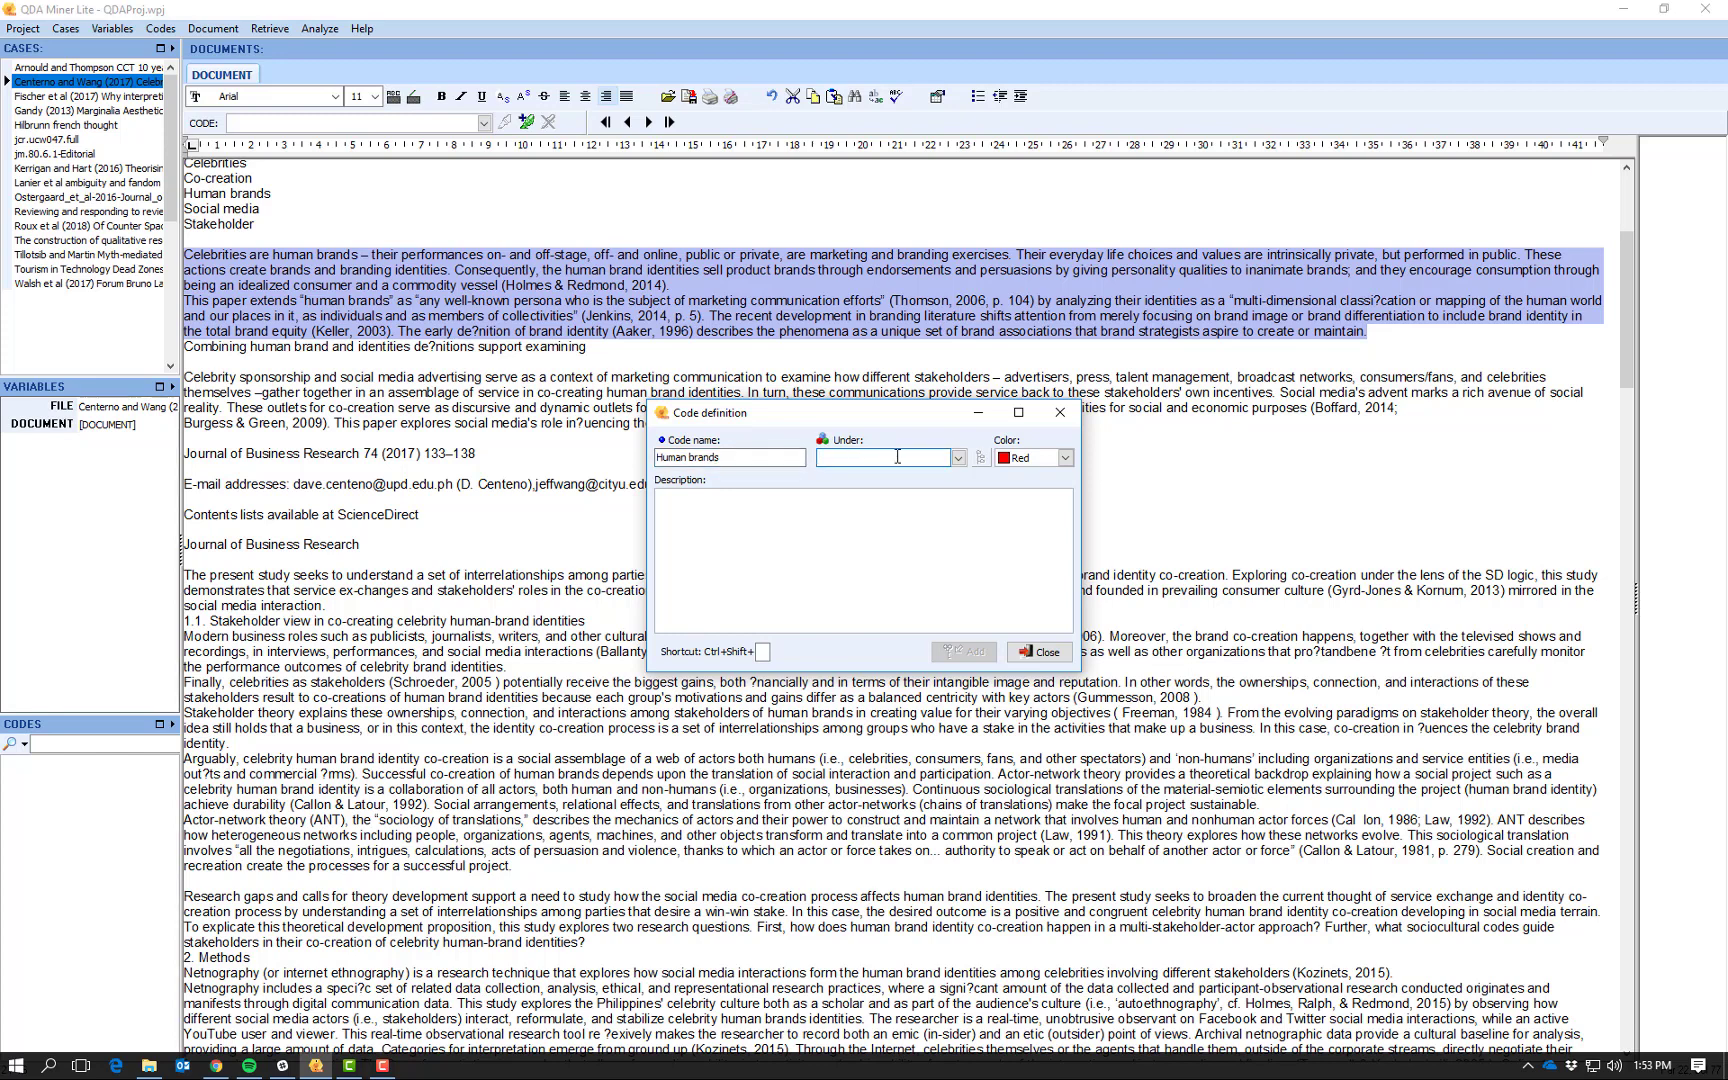
pyautogui.write('Celebrity')
pyautogui.click(1066, 458)
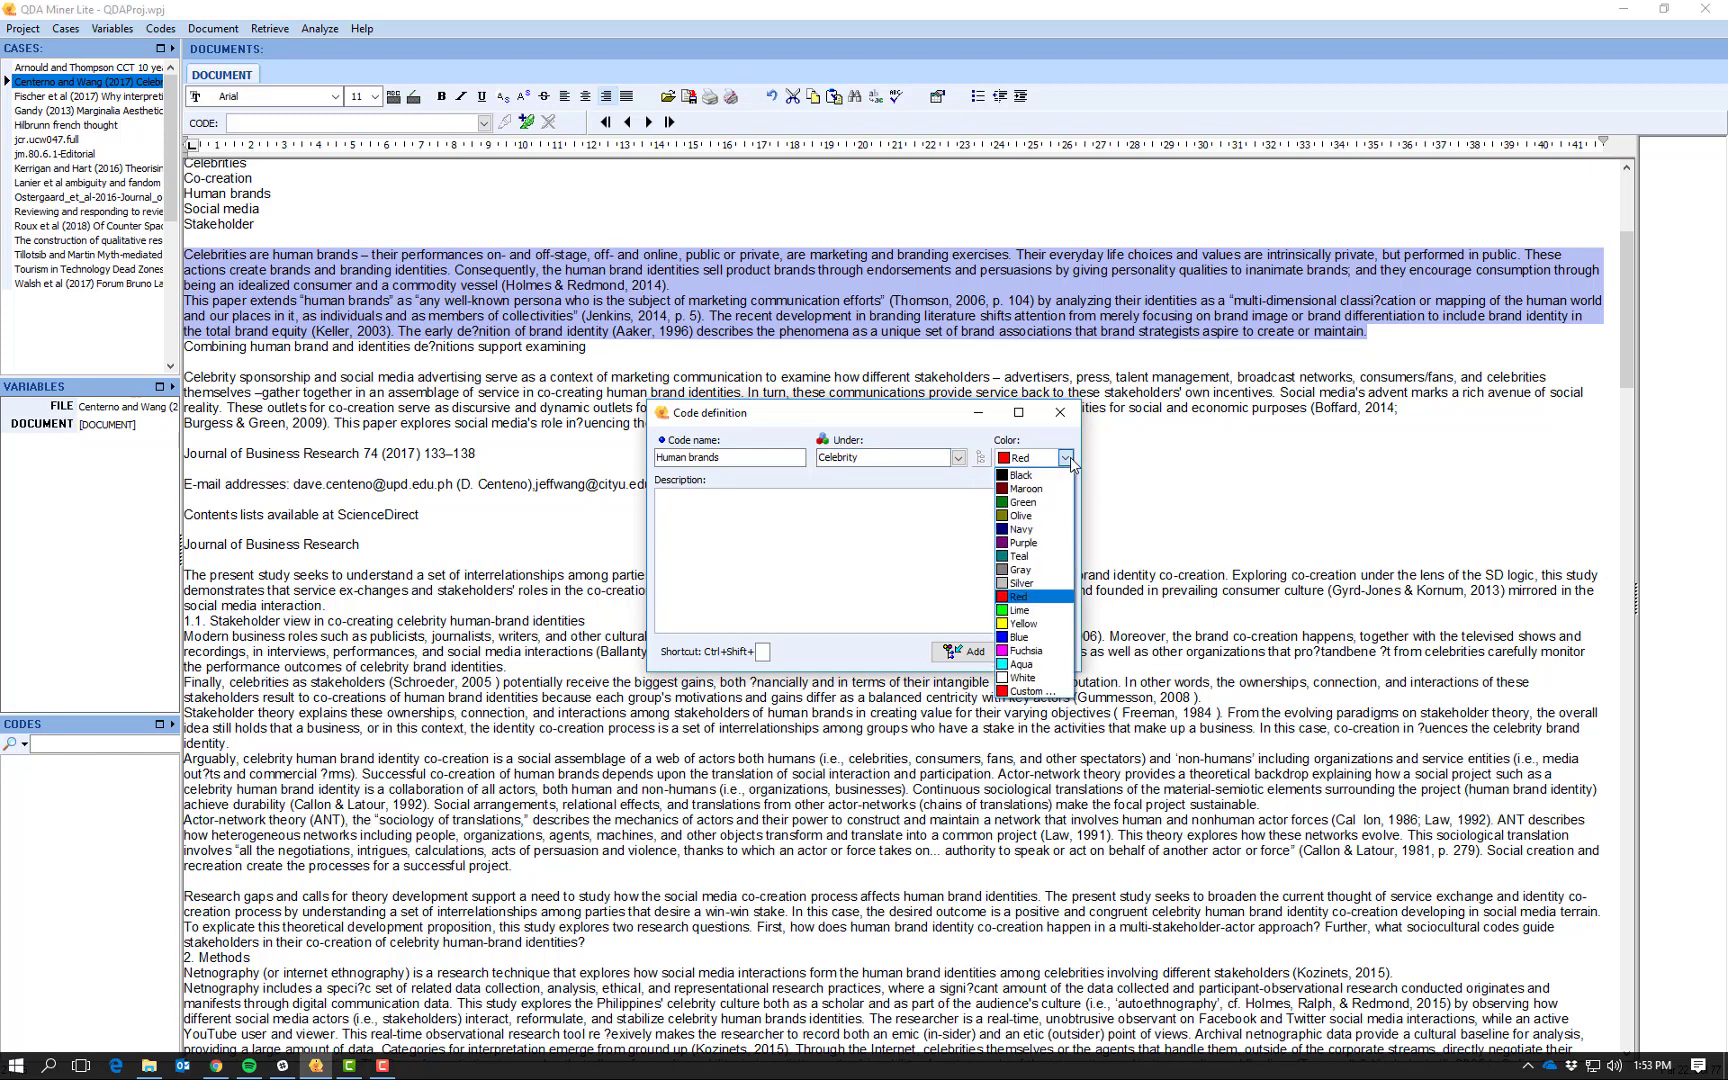
pyautogui.click(1068, 460)
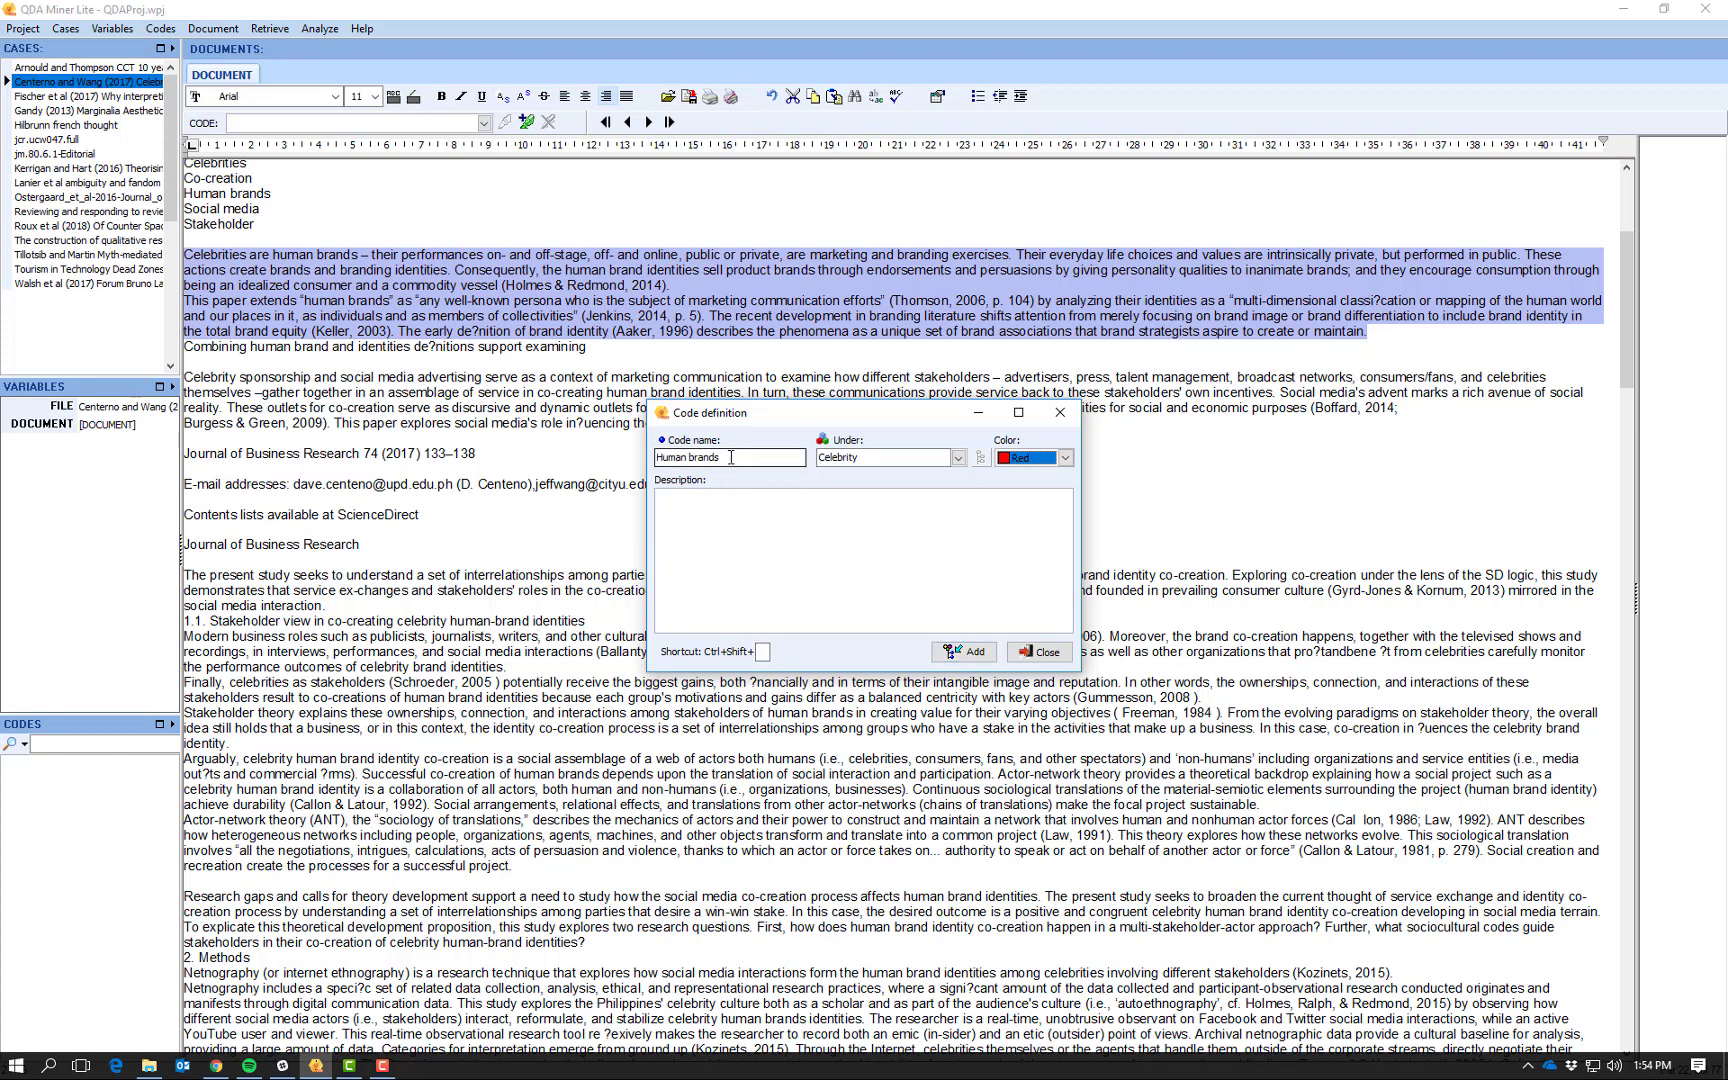
pyautogui.click(762, 651)
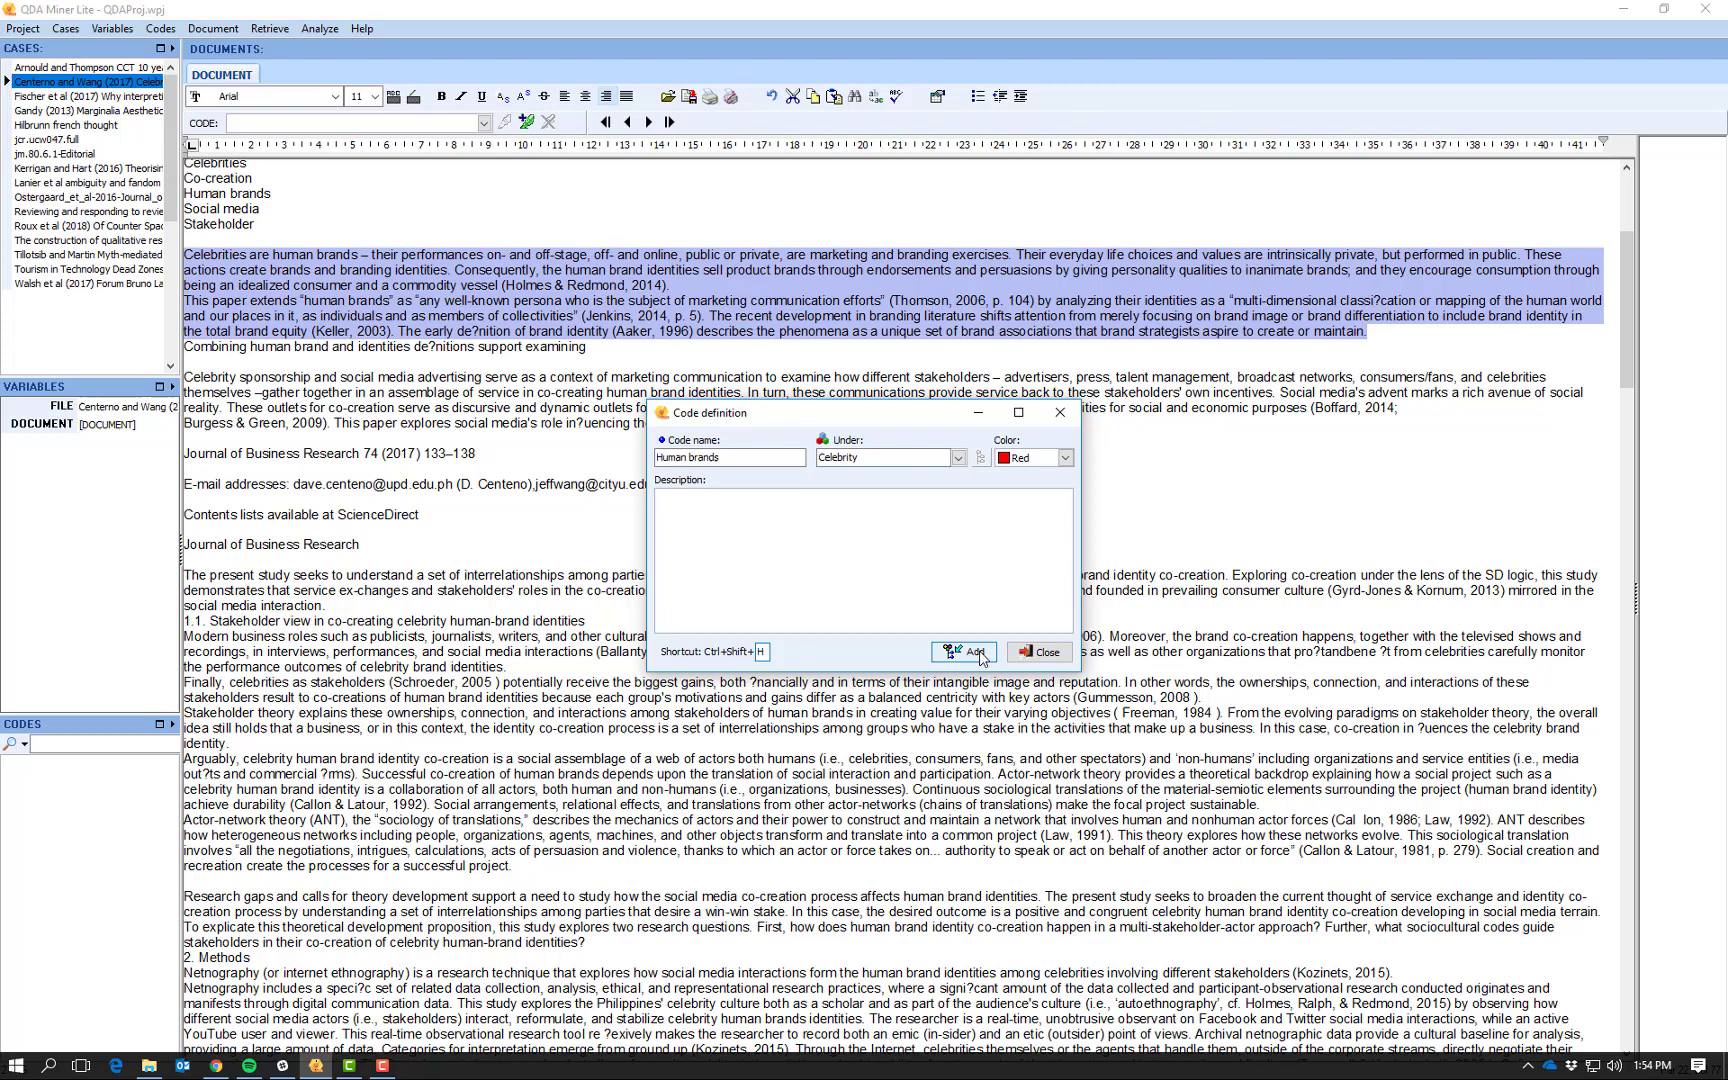
pyautogui.click(981, 657)
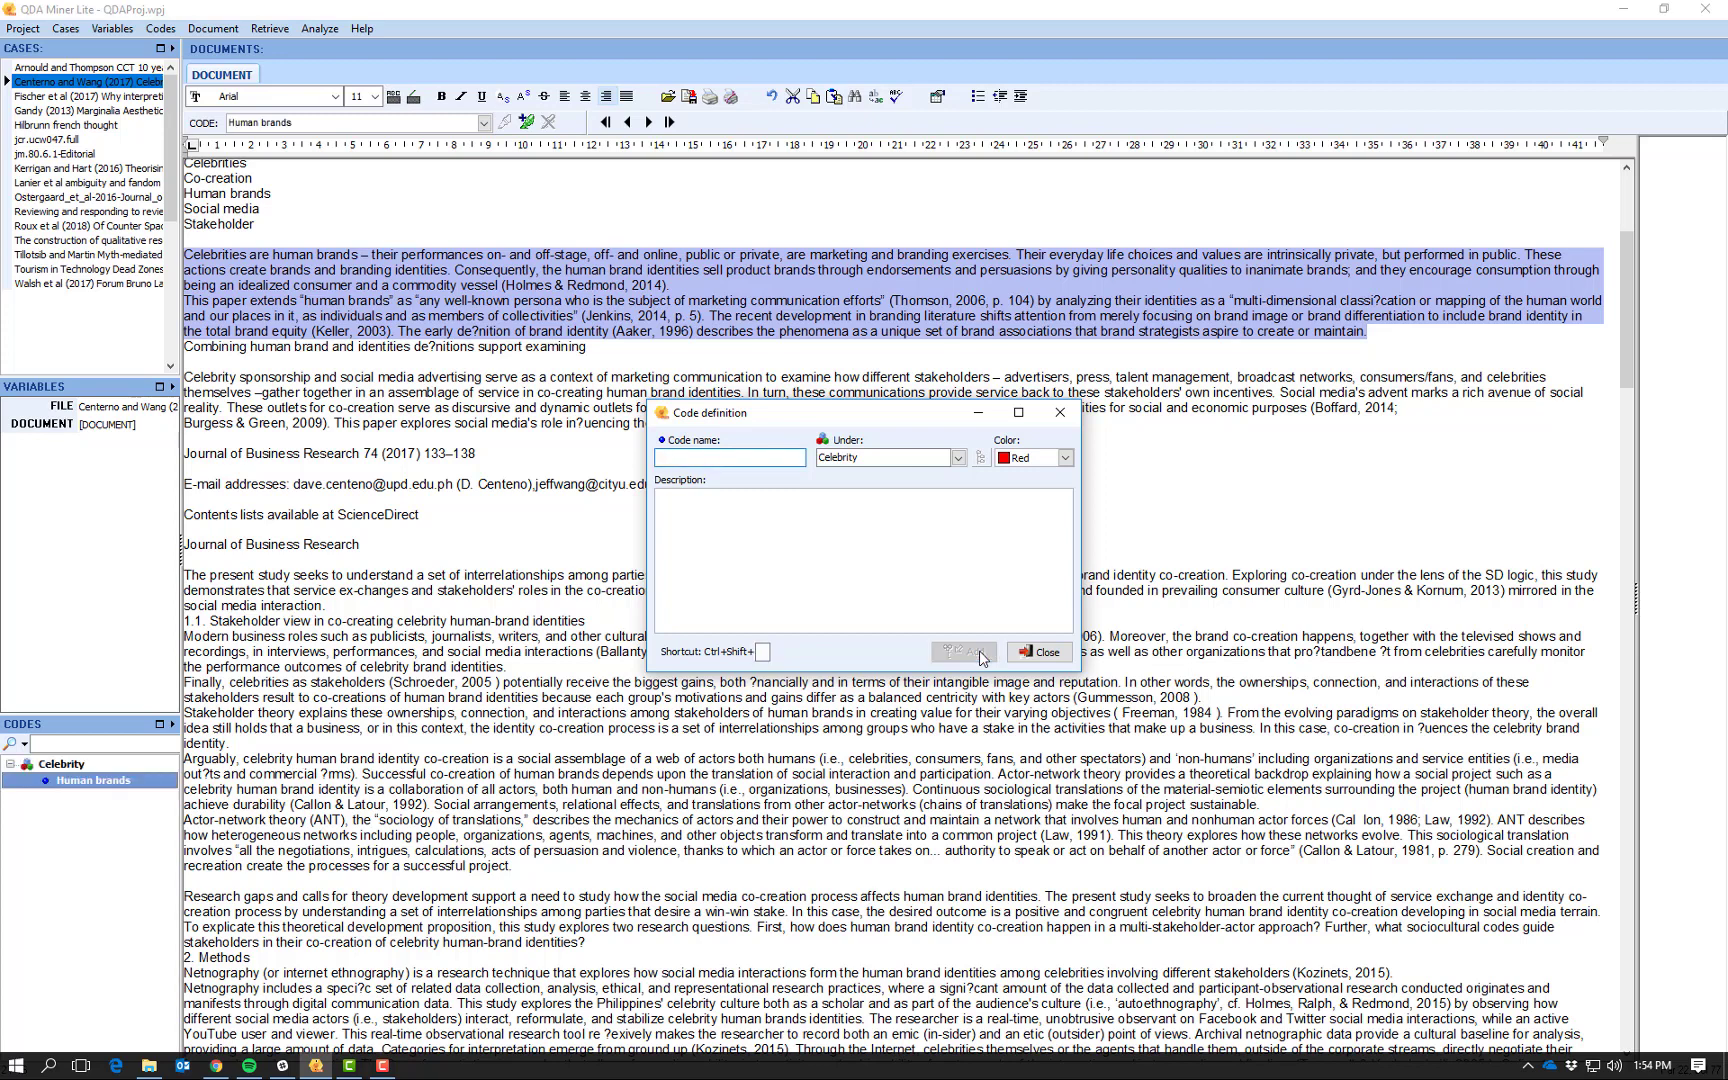
# Close the code definition window and mark 'Combining human brand…' through '(Boffard, 2014; Burgess & Green, 2009)'.
pyautogui.click(1040, 652)
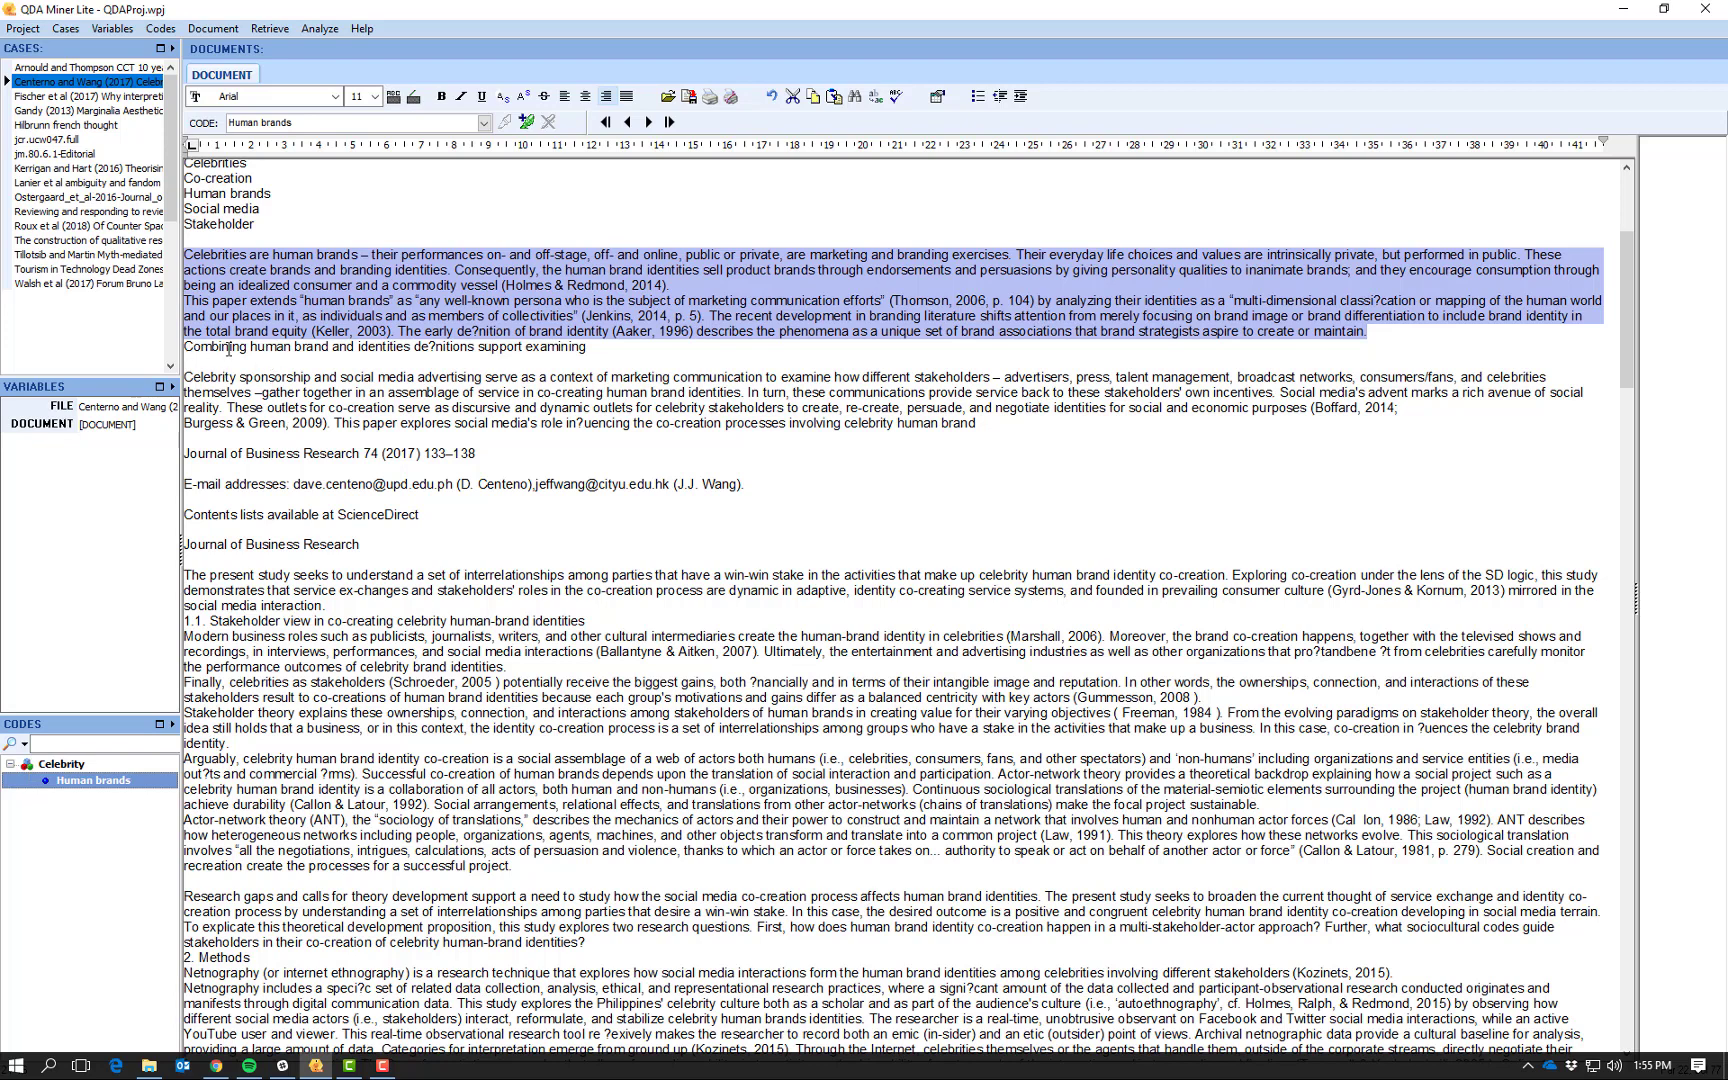
pyautogui.moveTo(228, 350); pyautogui.dragTo(1060, 430)
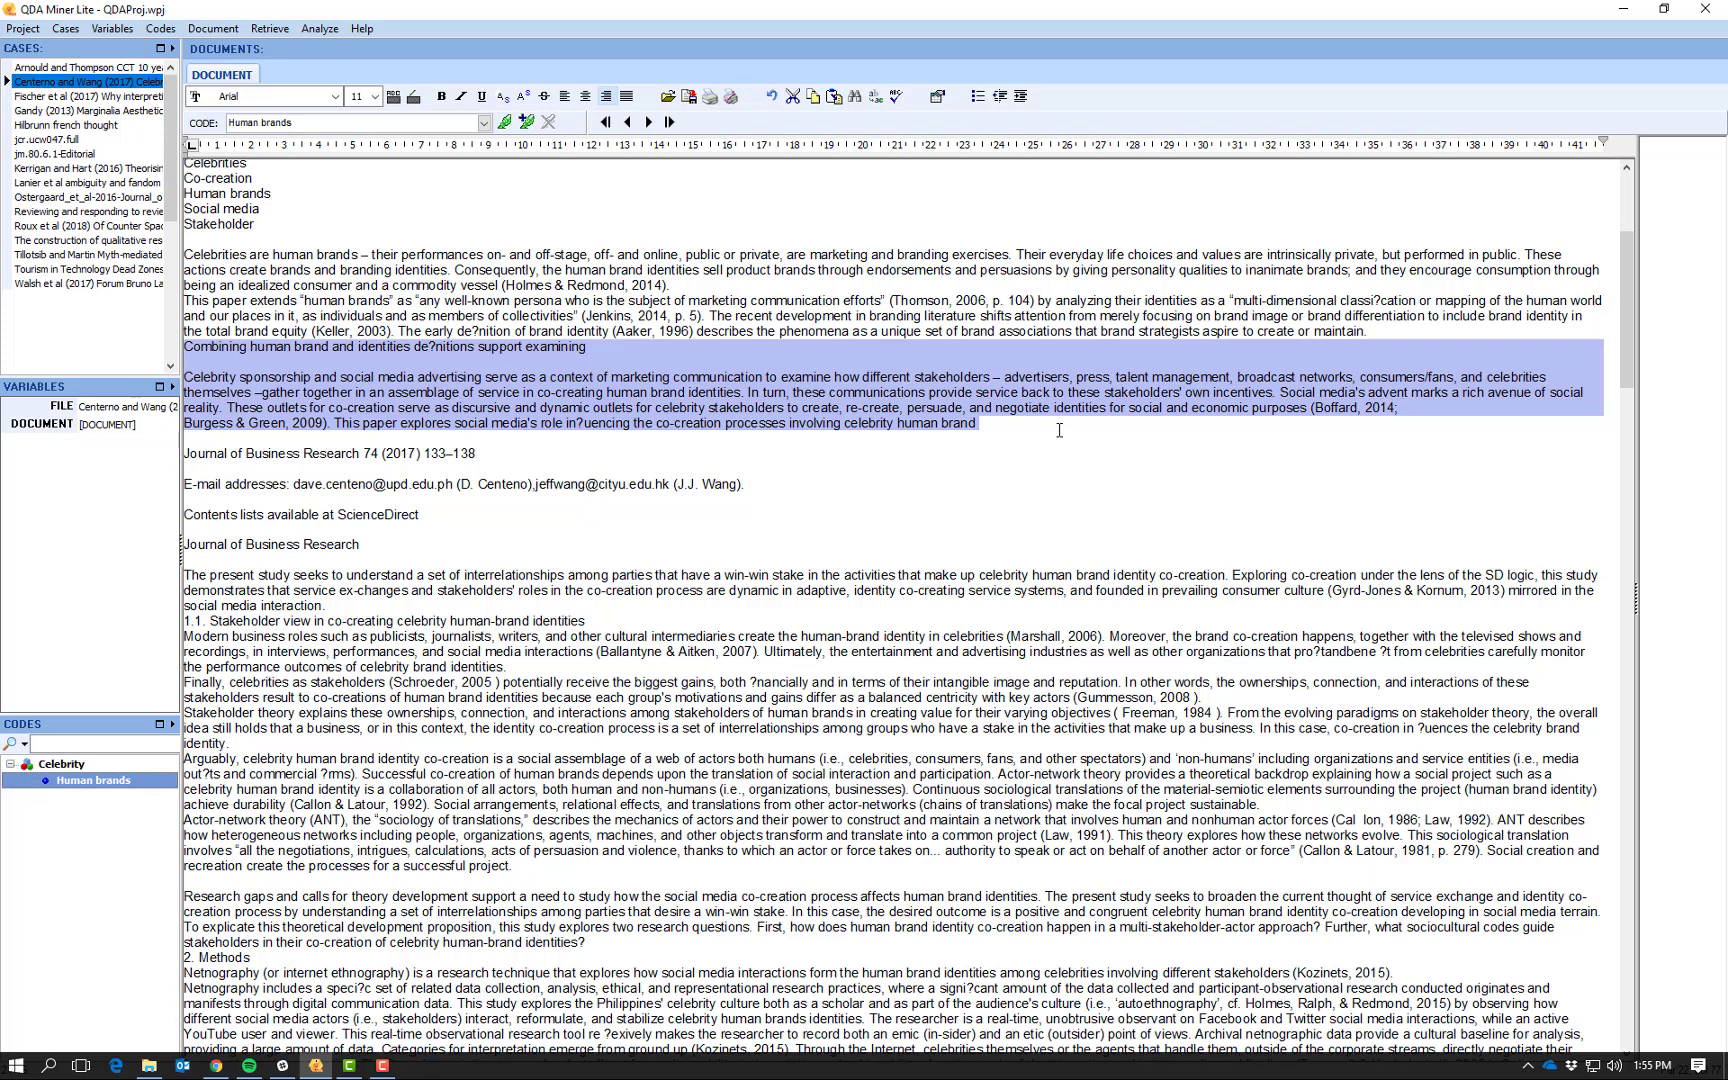
pyautogui.moveTo(1052, 420); pyautogui.dragTo(333, 430)
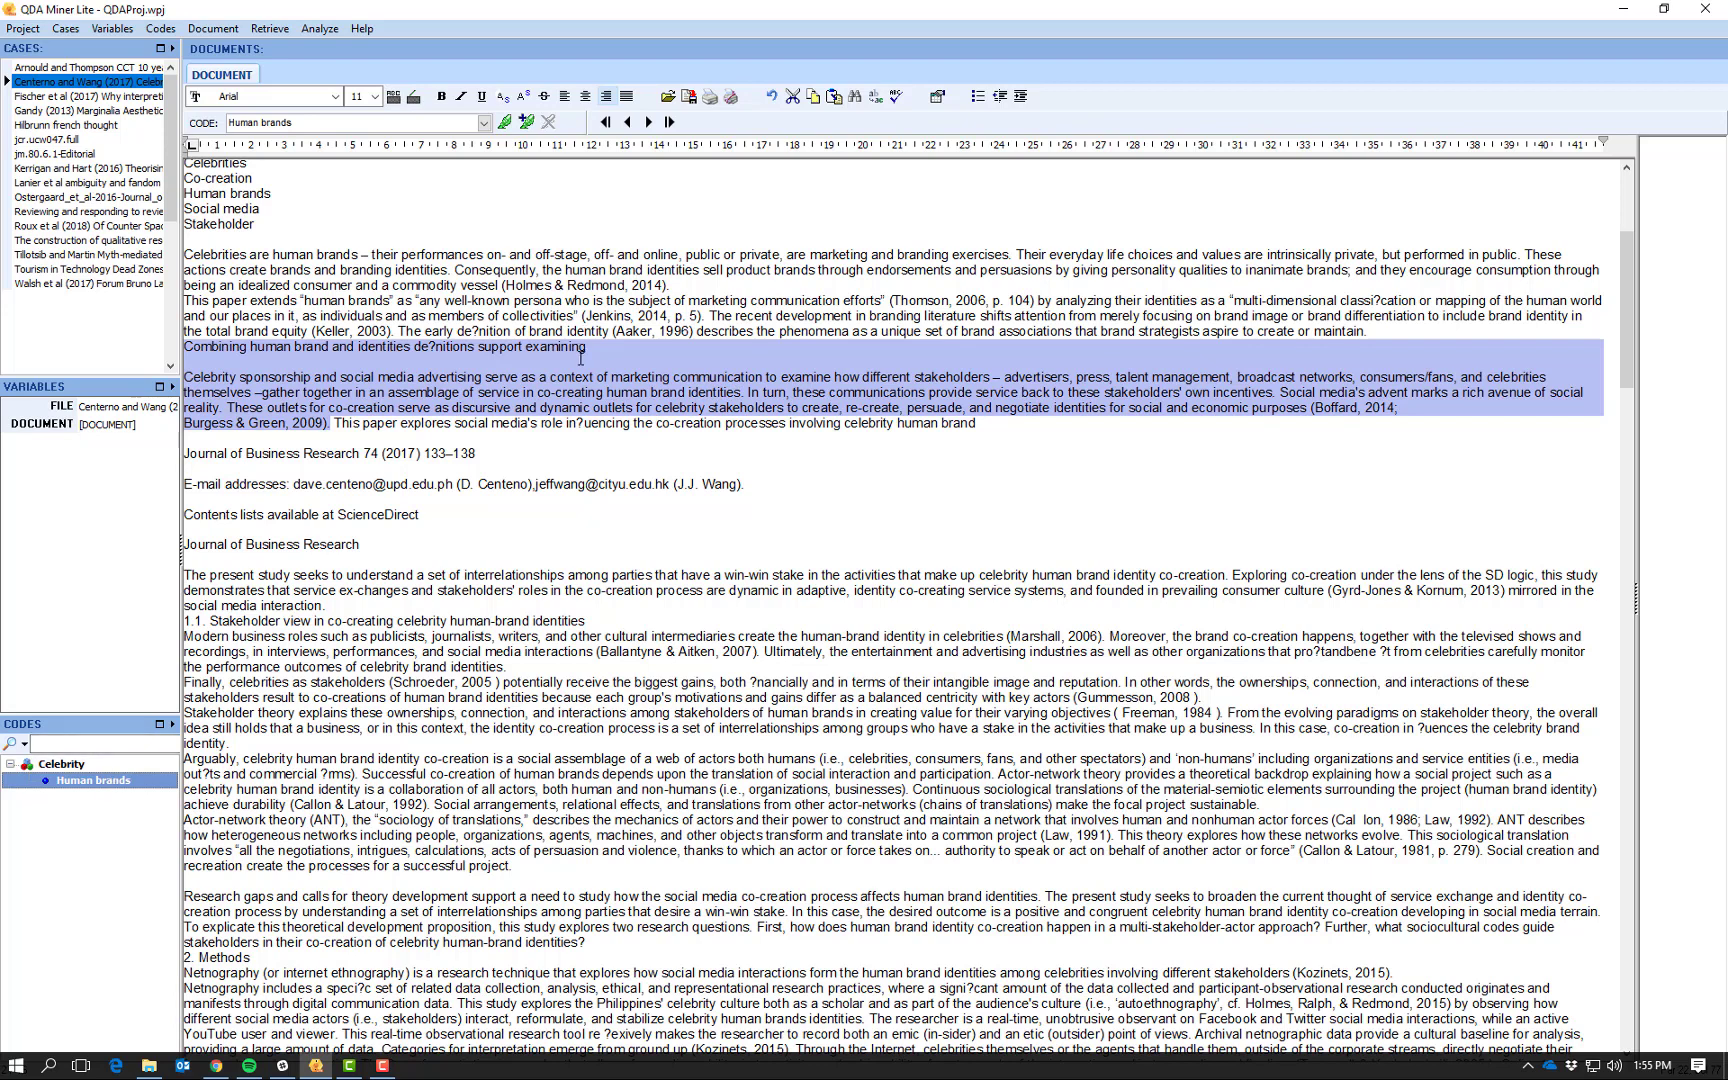
# Add a green 'Human Brand Identity' code under Celebrity and close the definition window.
pyautogui.click(155, 29)
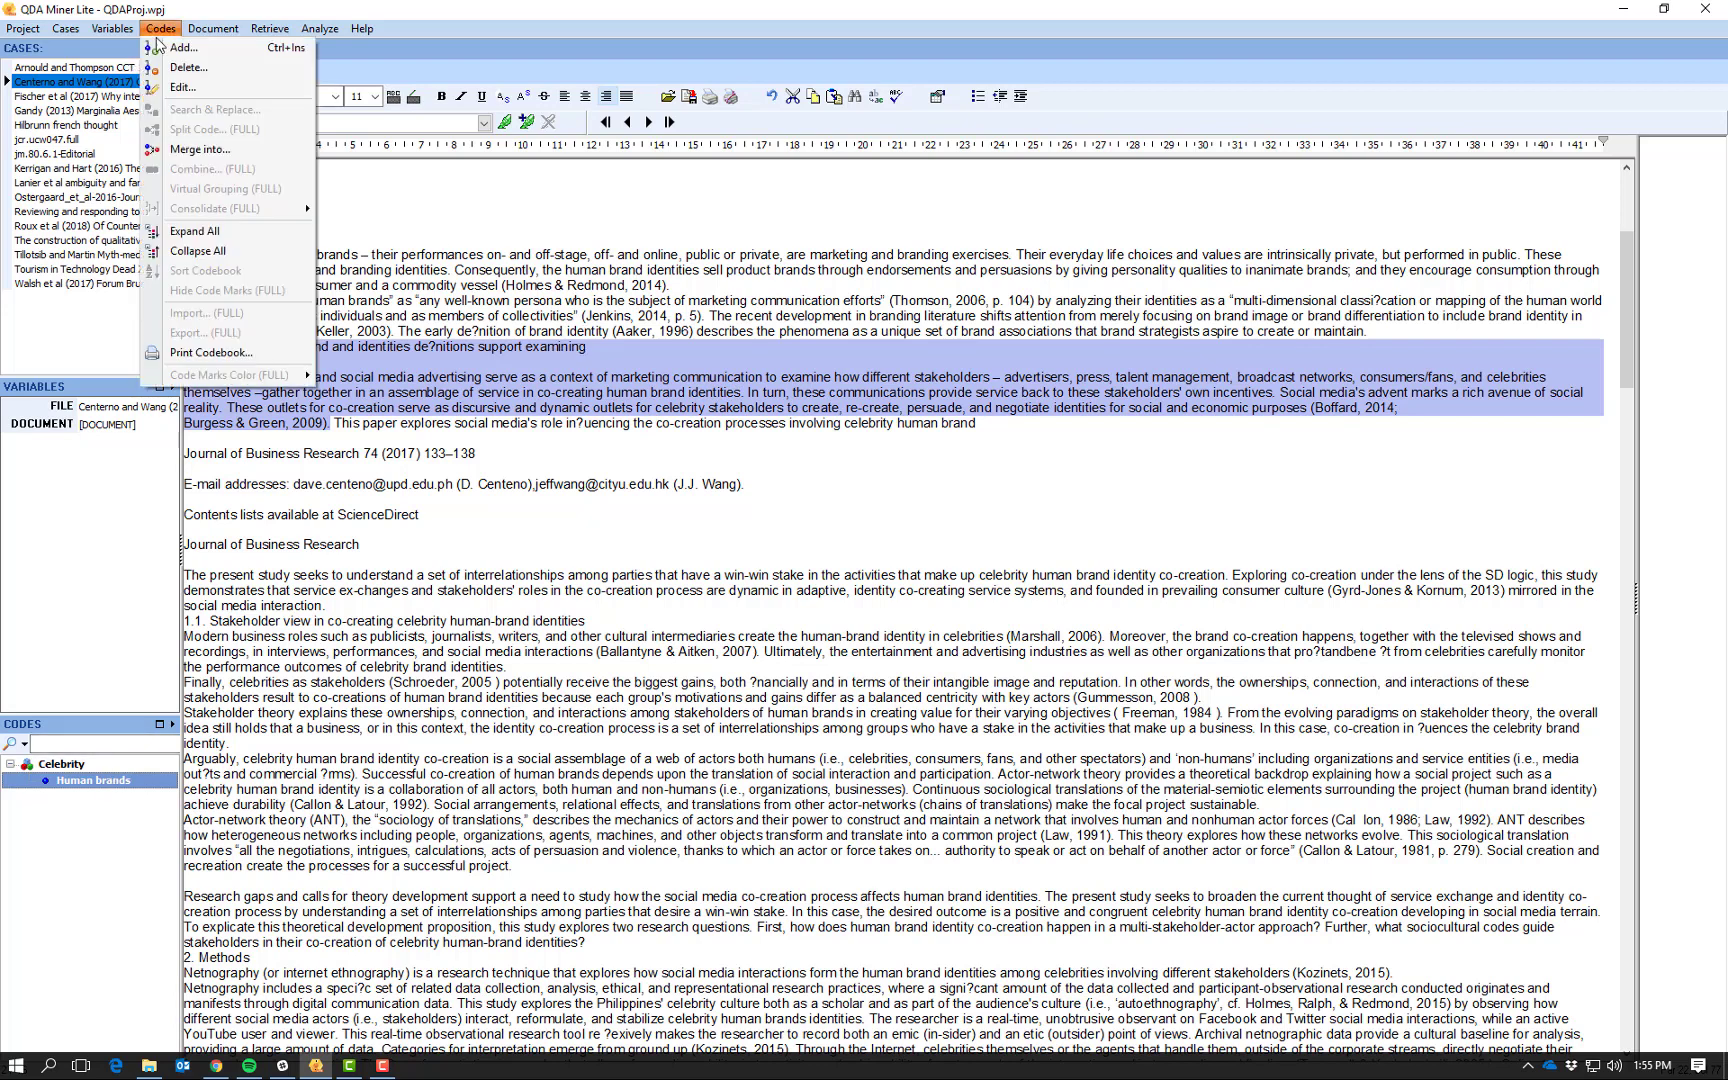
pyautogui.click(170, 48)
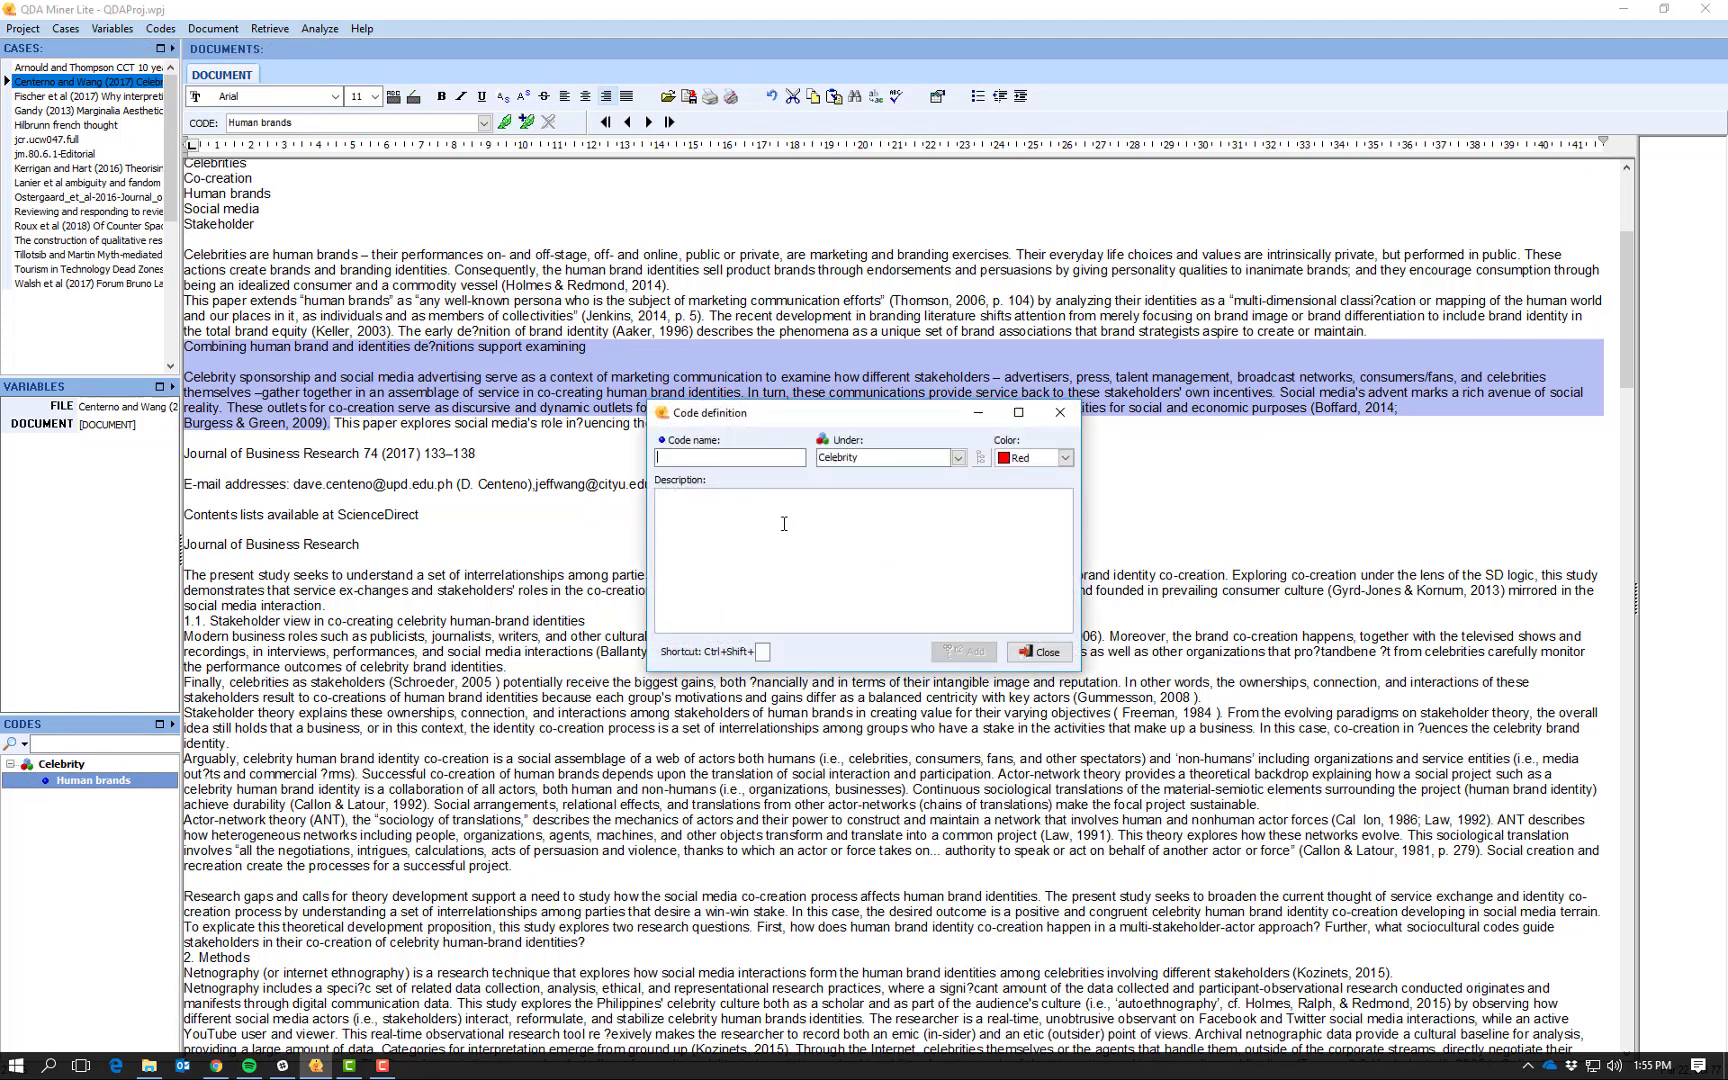
pyautogui.write('Hum')
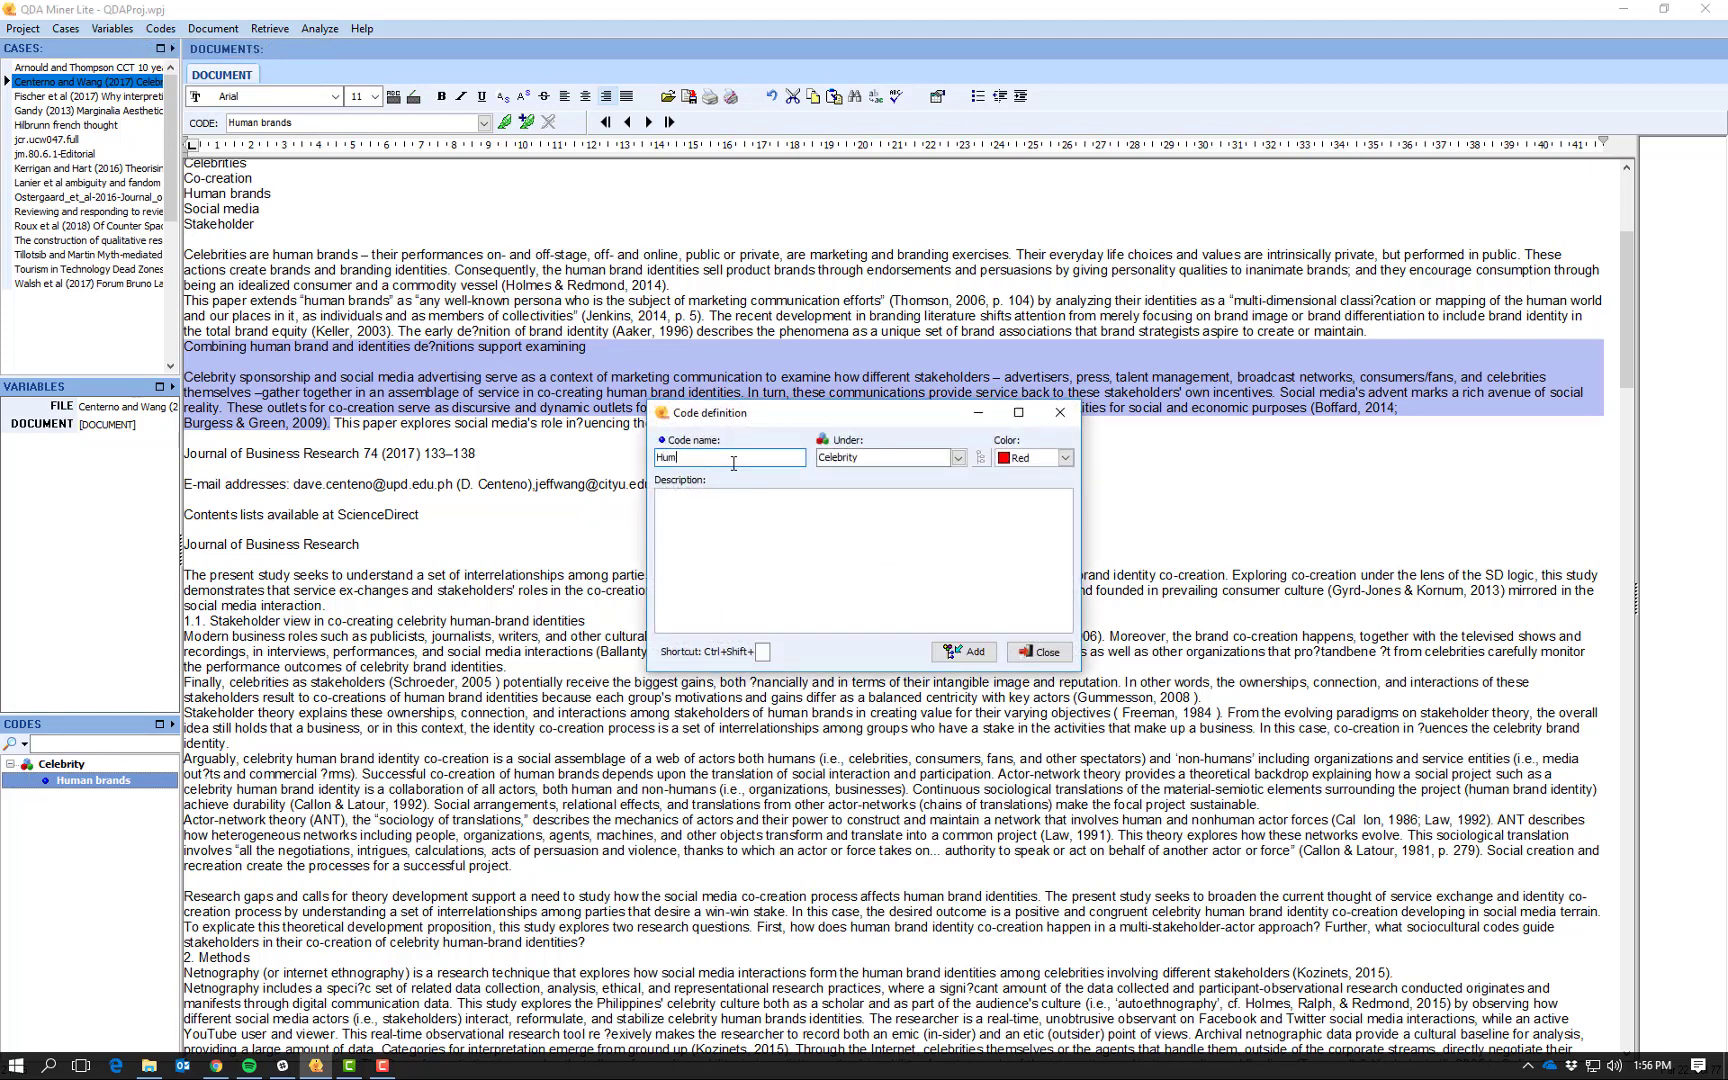
pyautogui.write('an Brand Identity')
pyautogui.click(958, 458)
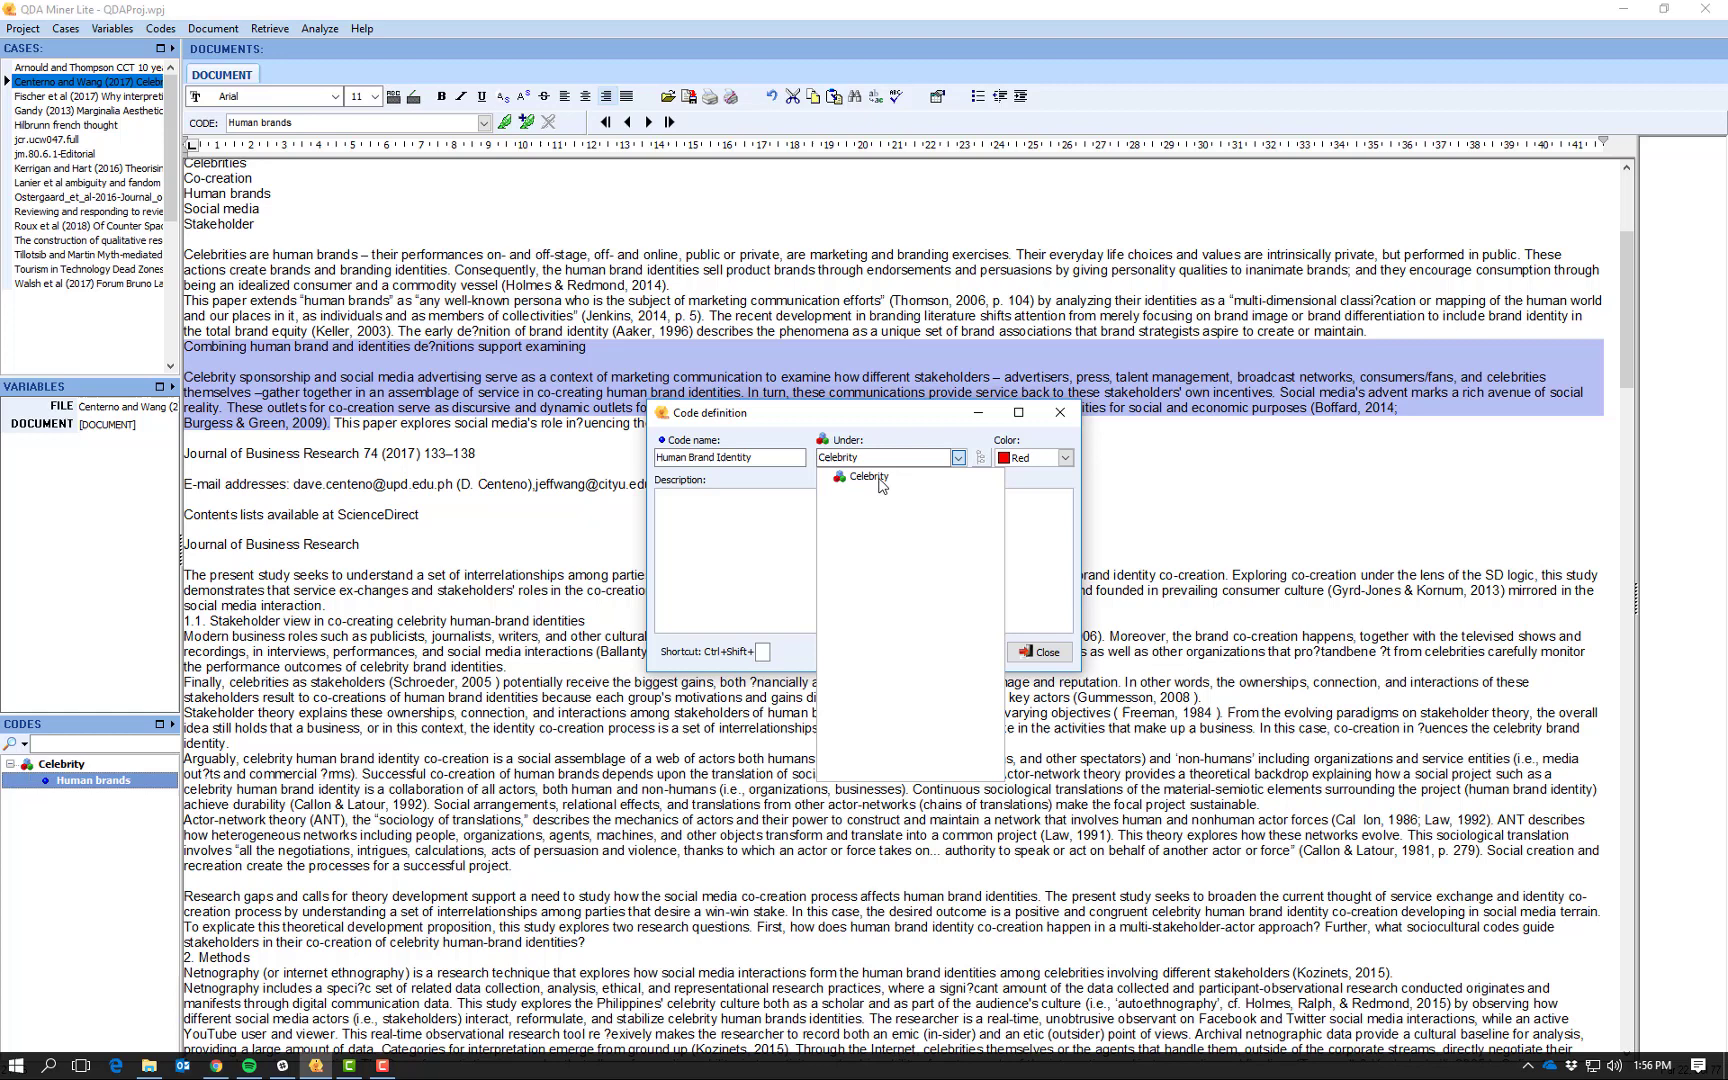
pyautogui.click(962, 458)
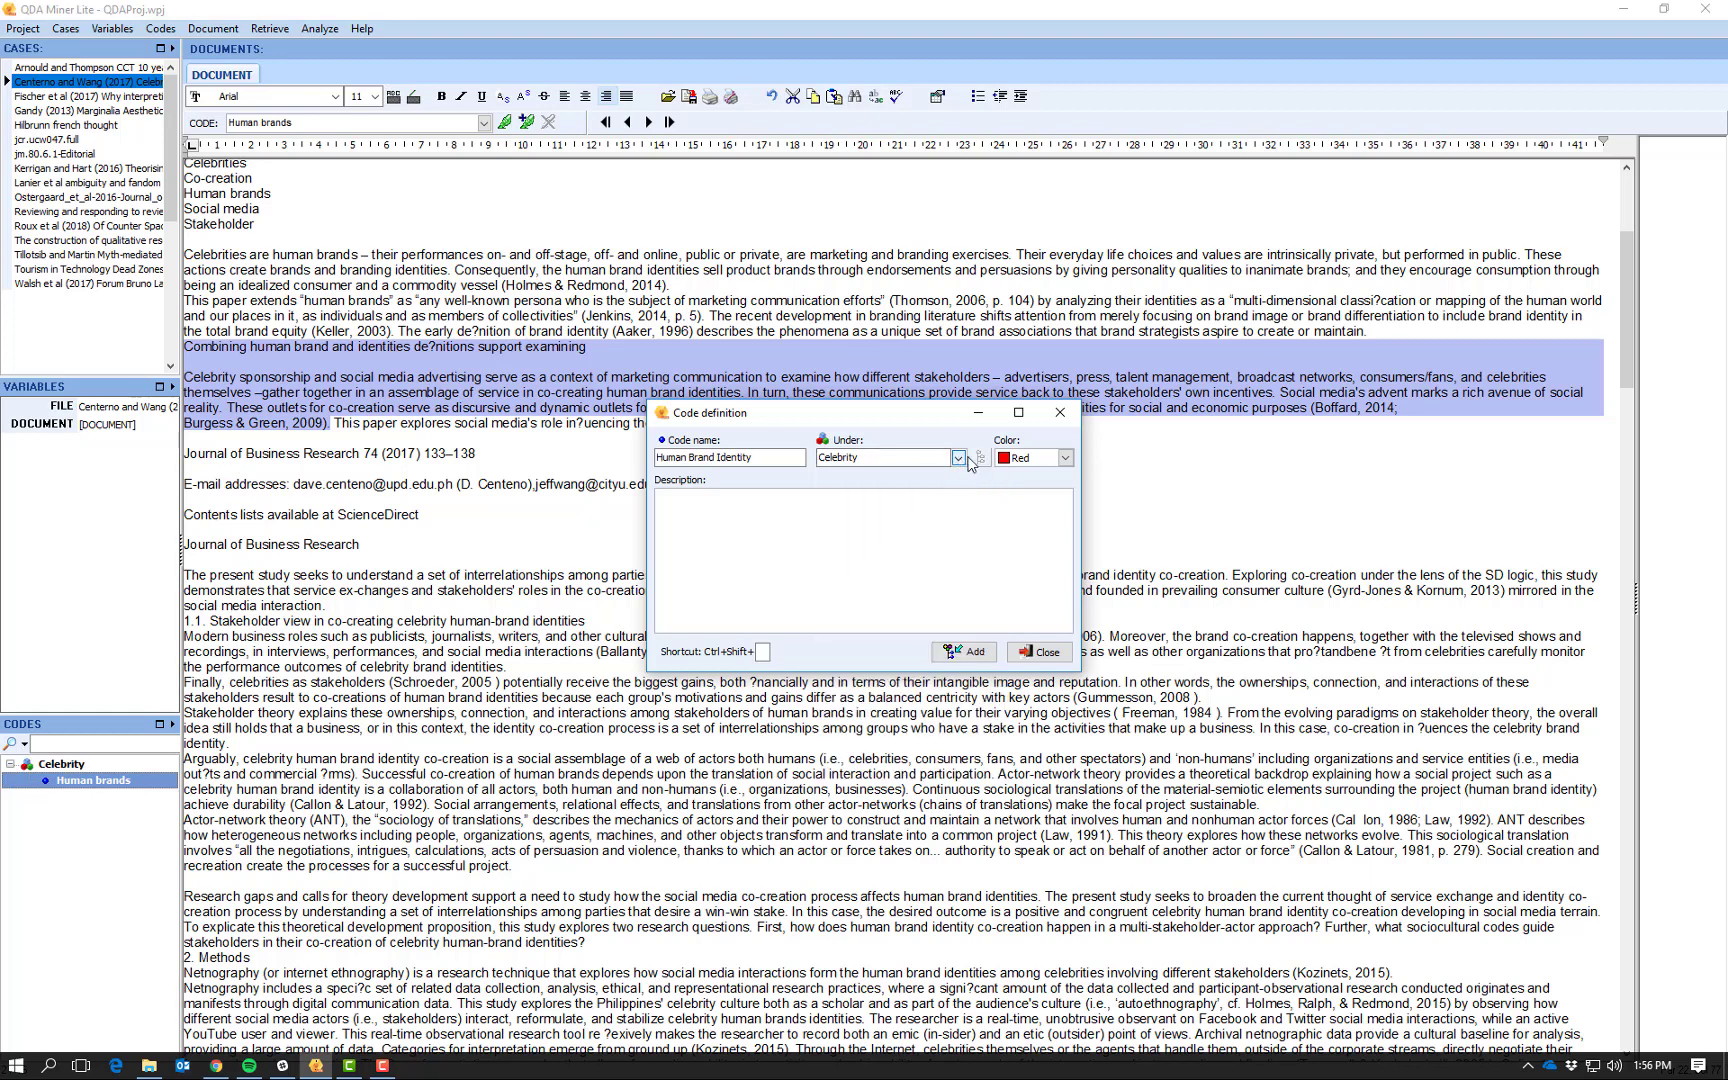
pyautogui.click(1066, 458)
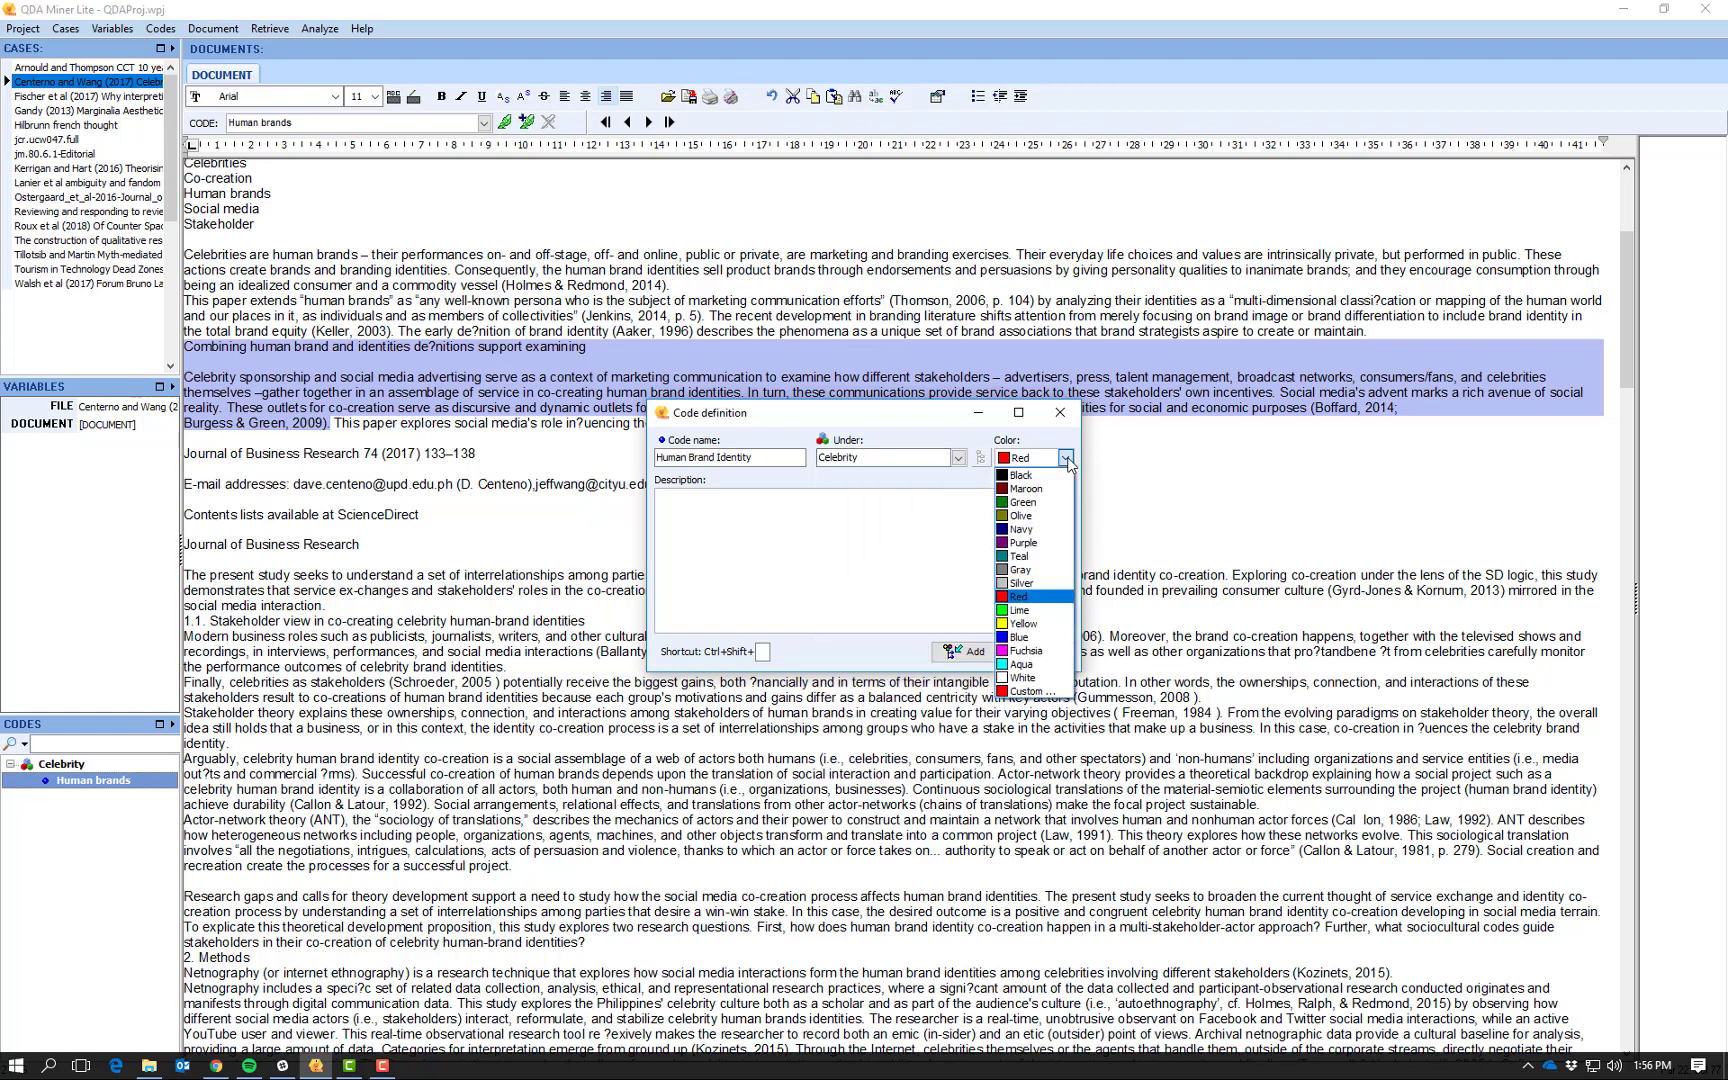
pyautogui.click(1048, 508)
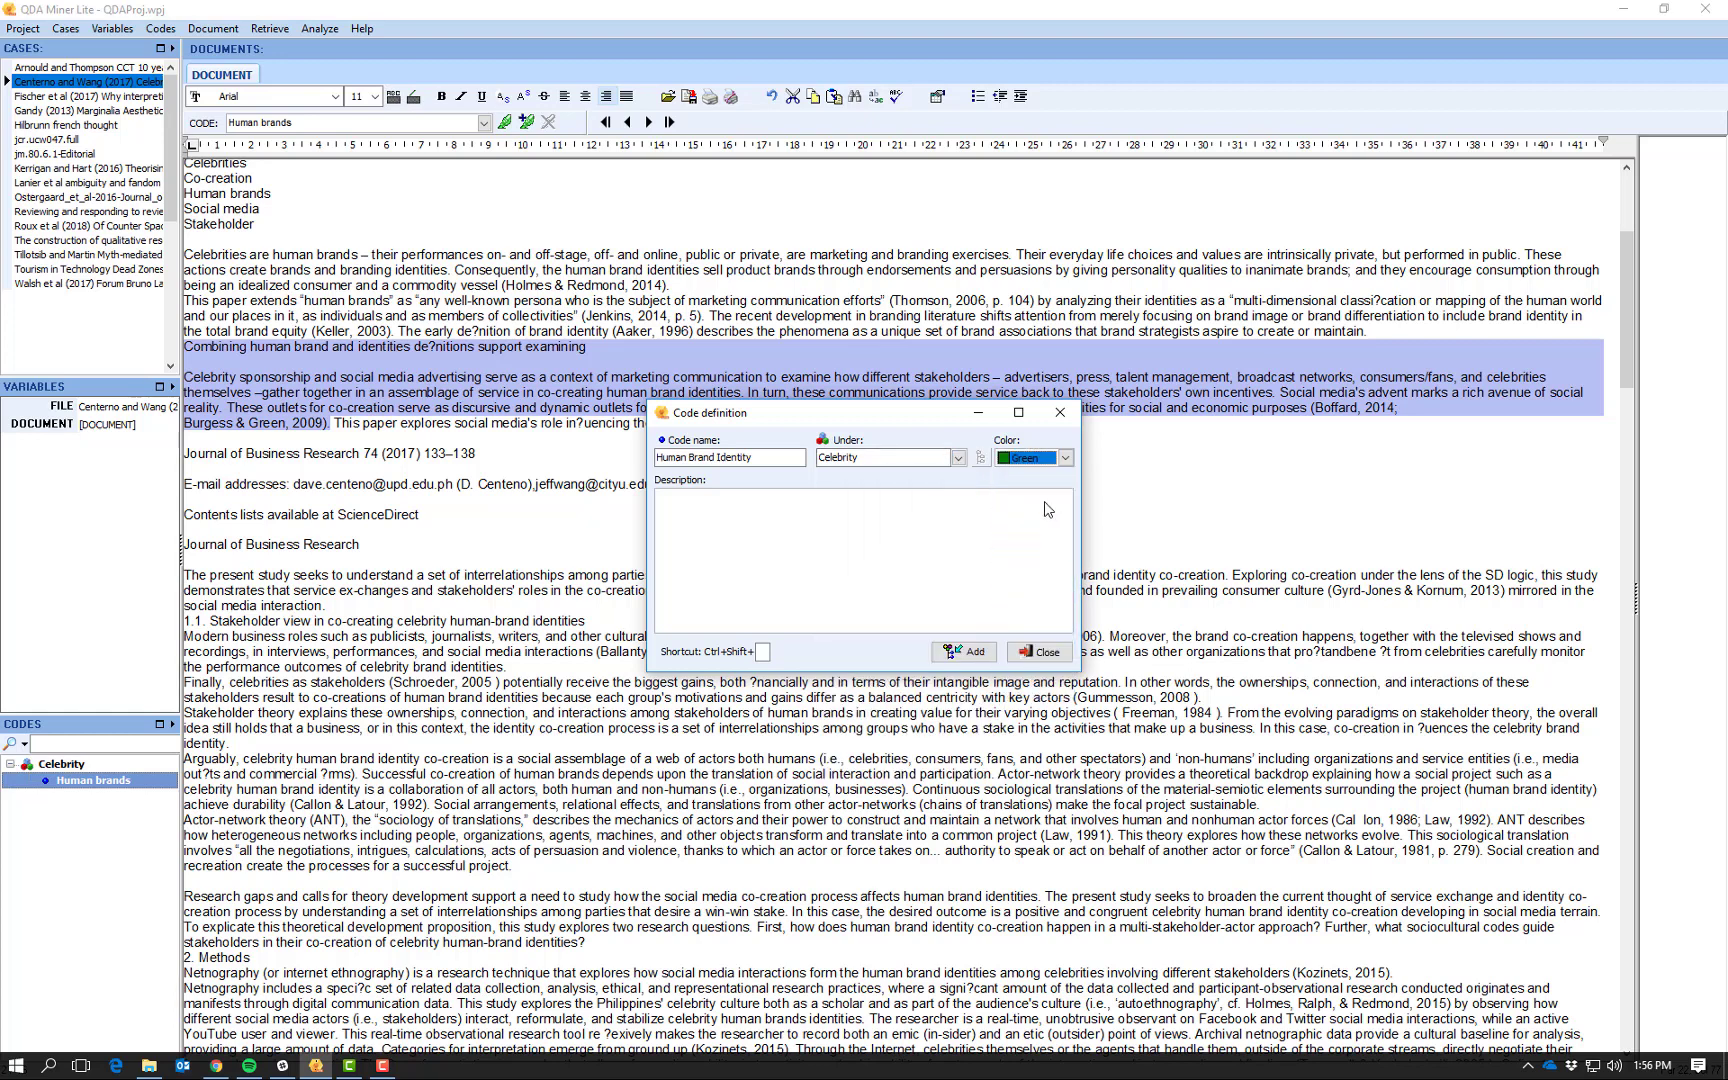
pyautogui.click(962, 653)
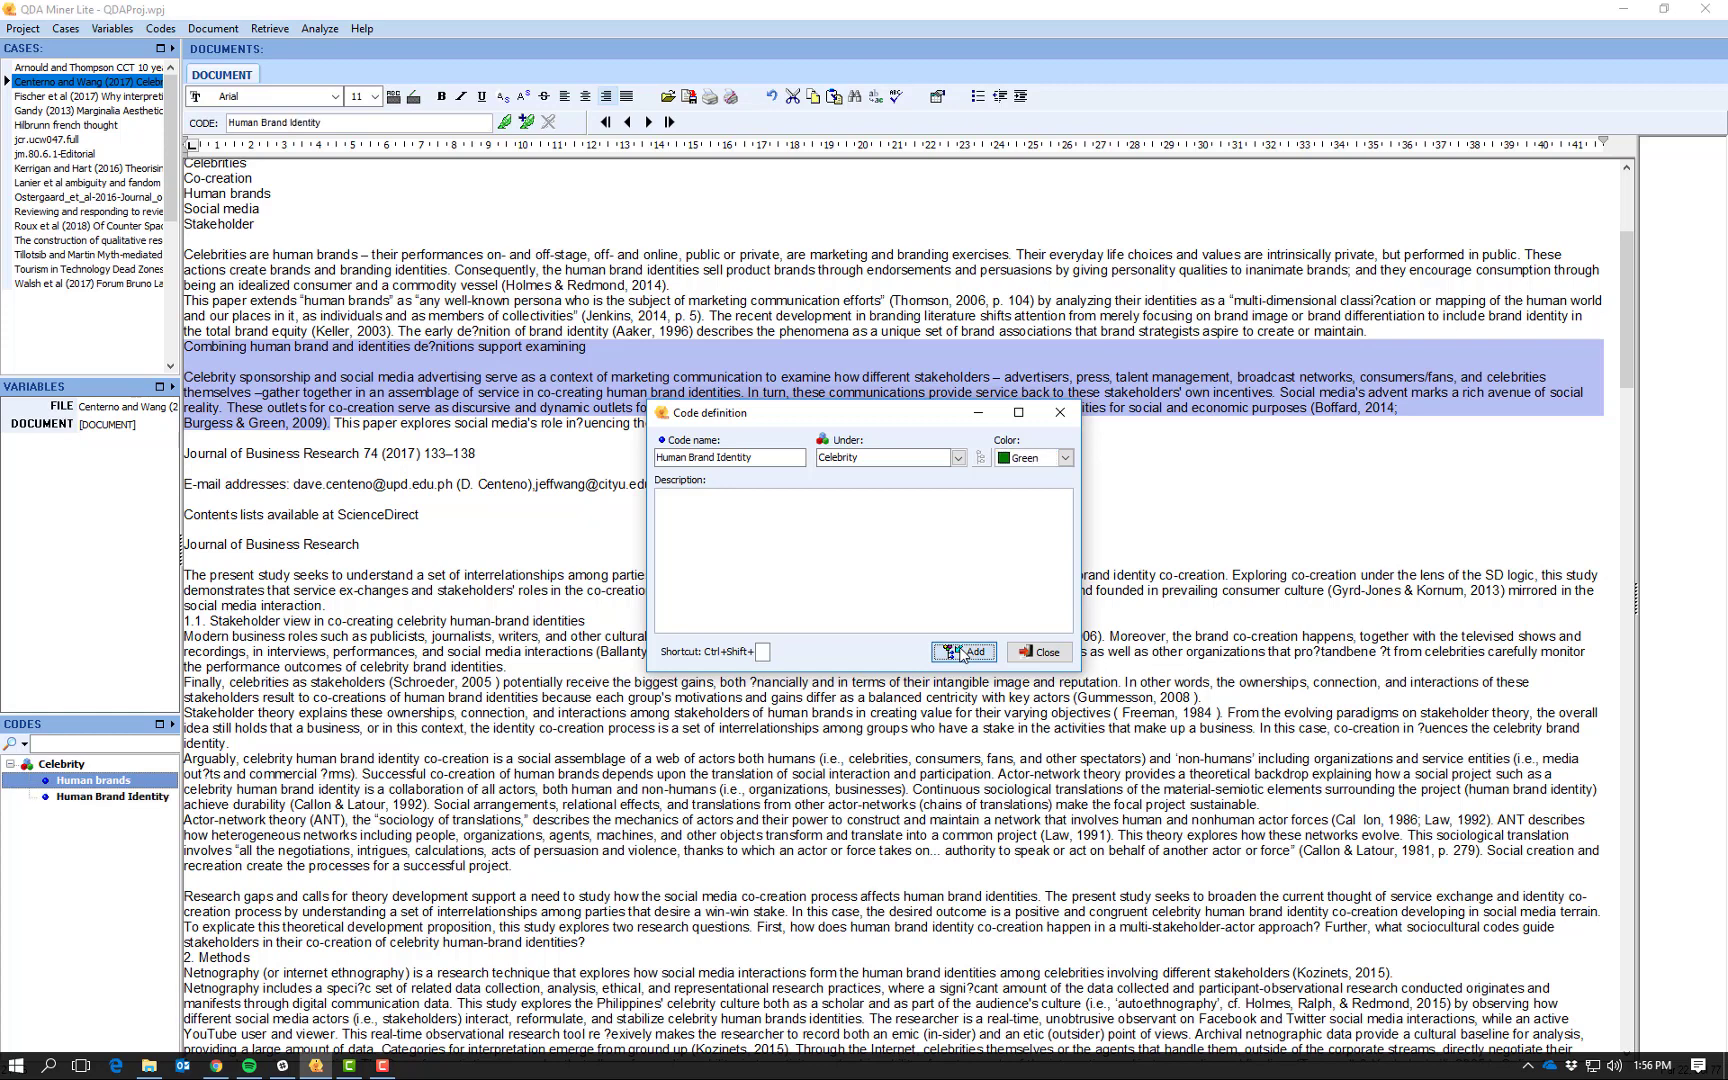
pyautogui.click(1057, 659)
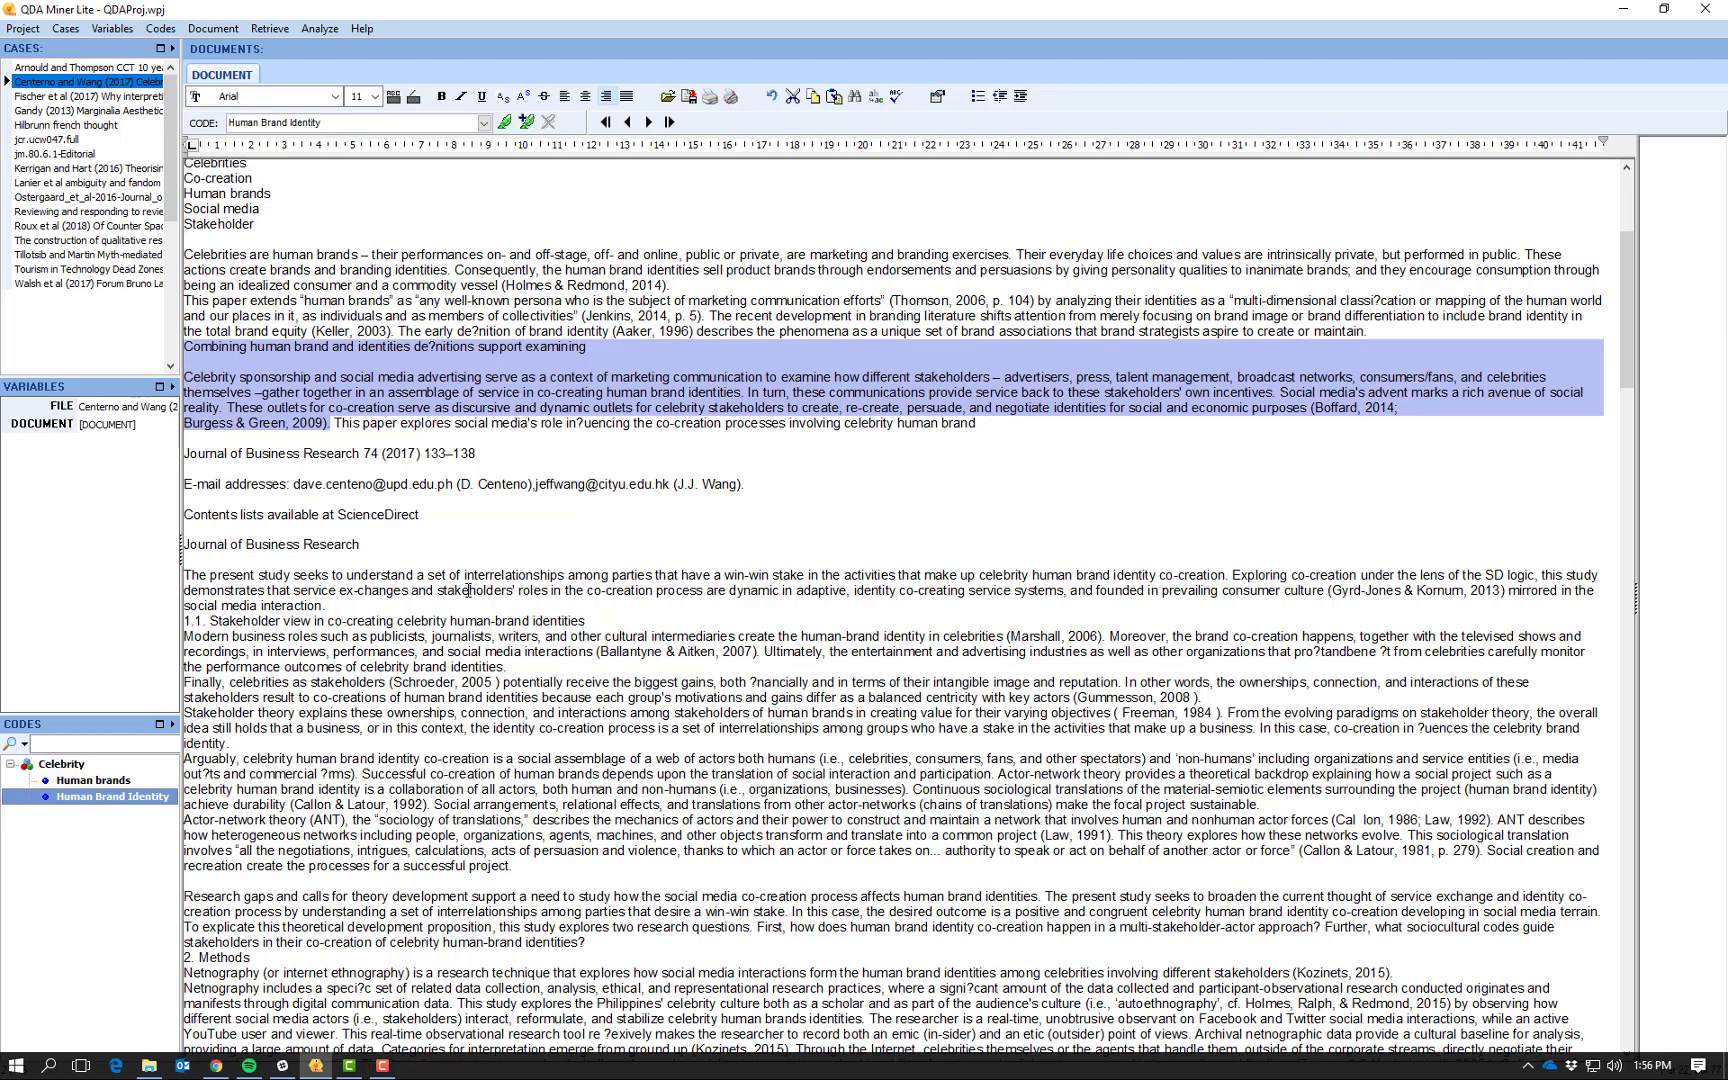
# Code the passage 'Finally, celebrities as stakeholders…identity.' as Human Brand Identity.
pyautogui.scroll(-4, 442, 556)
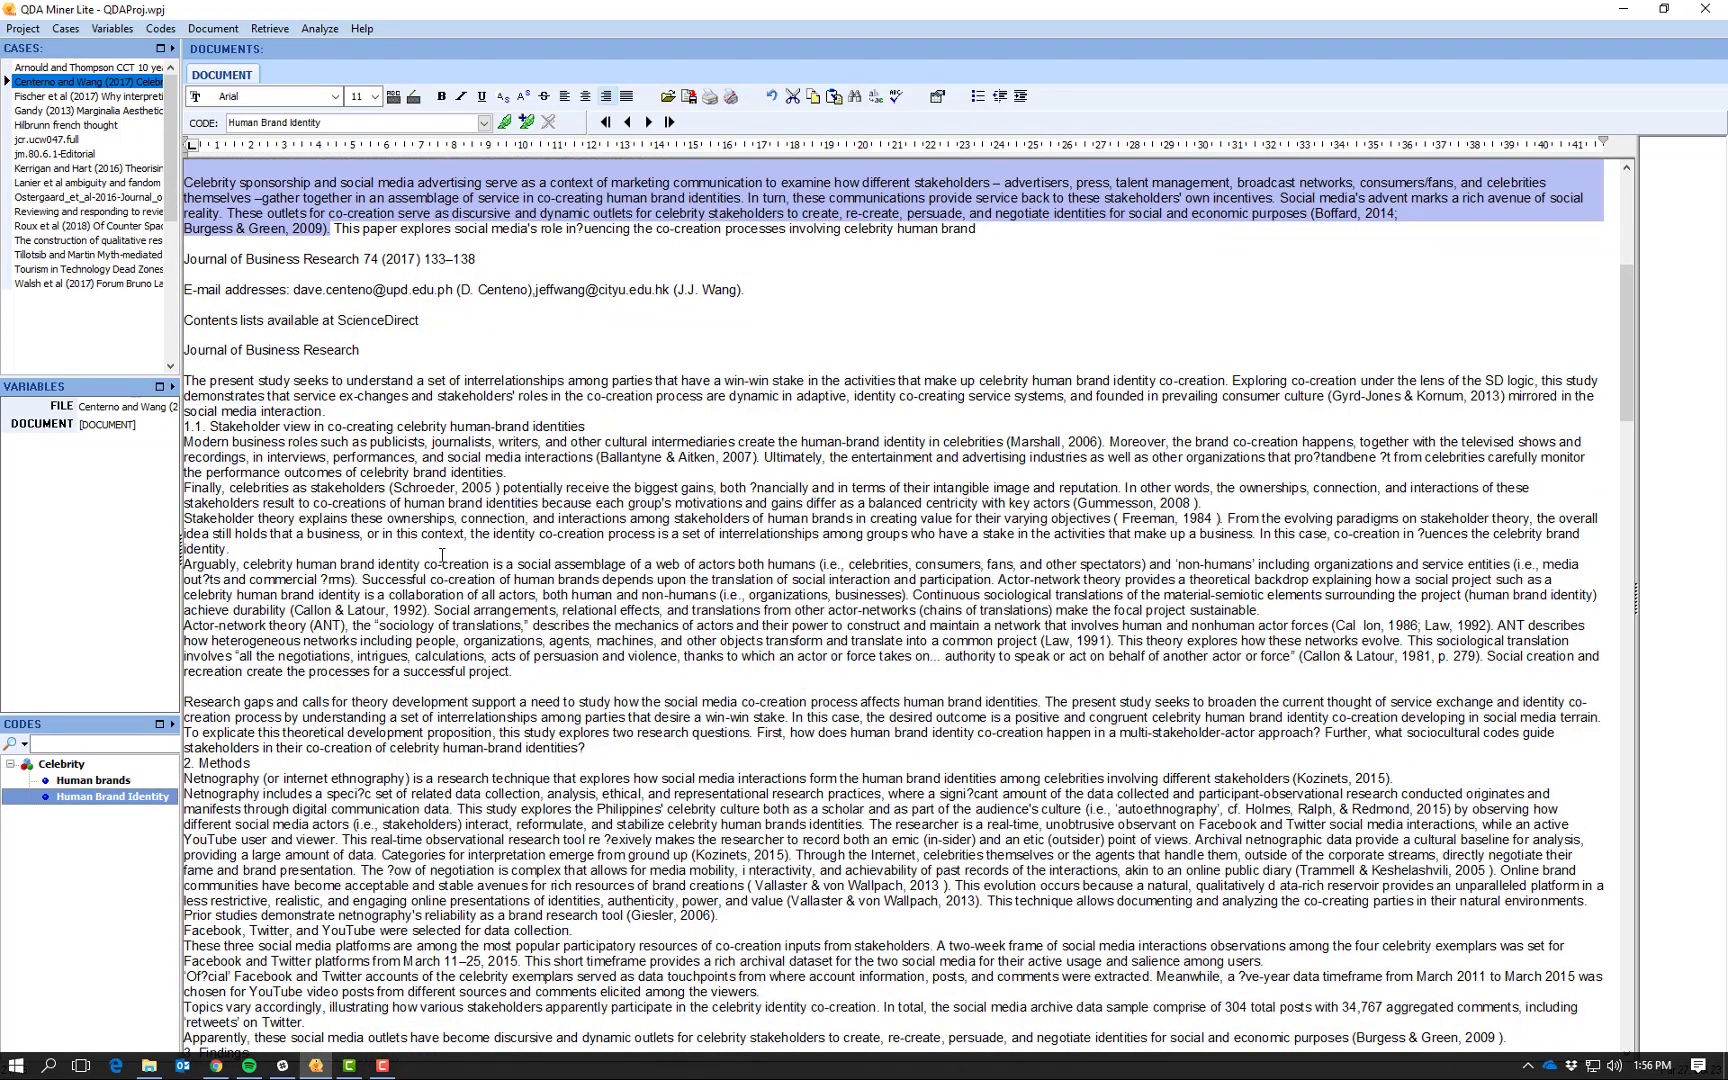
pyautogui.scroll(3, 440, 552)
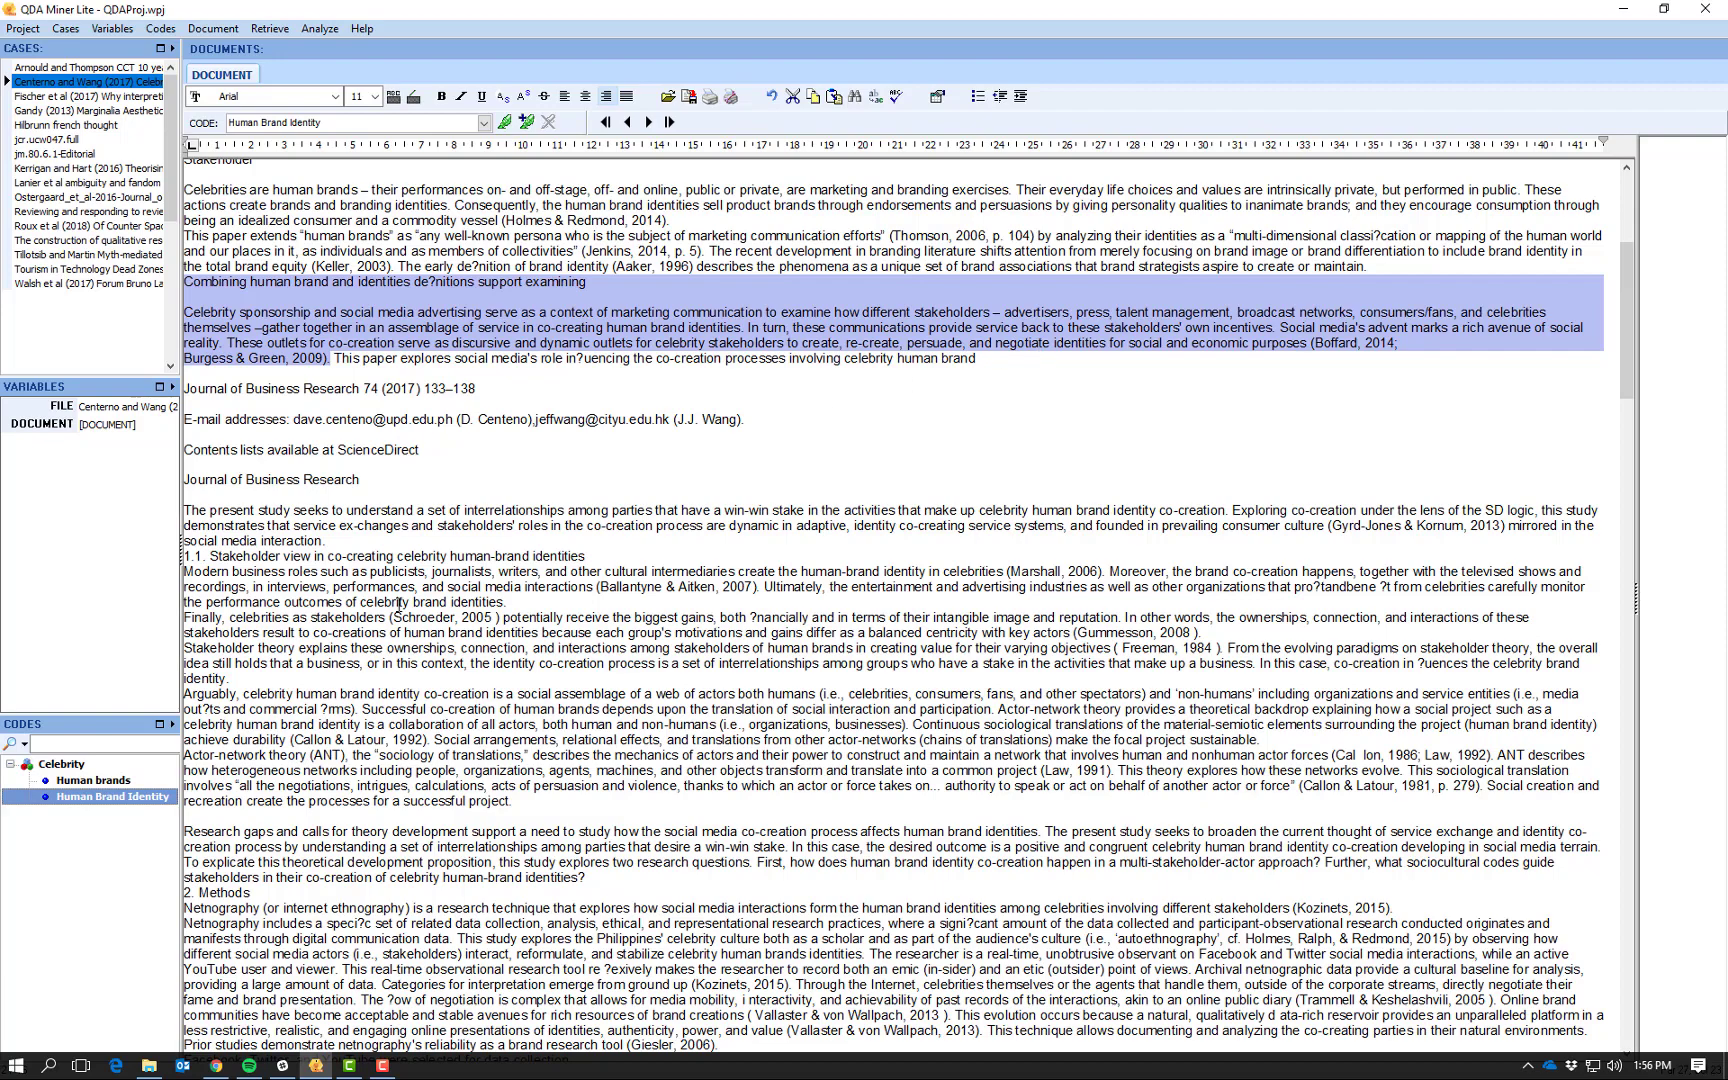
pyautogui.scroll(-3, 398, 605)
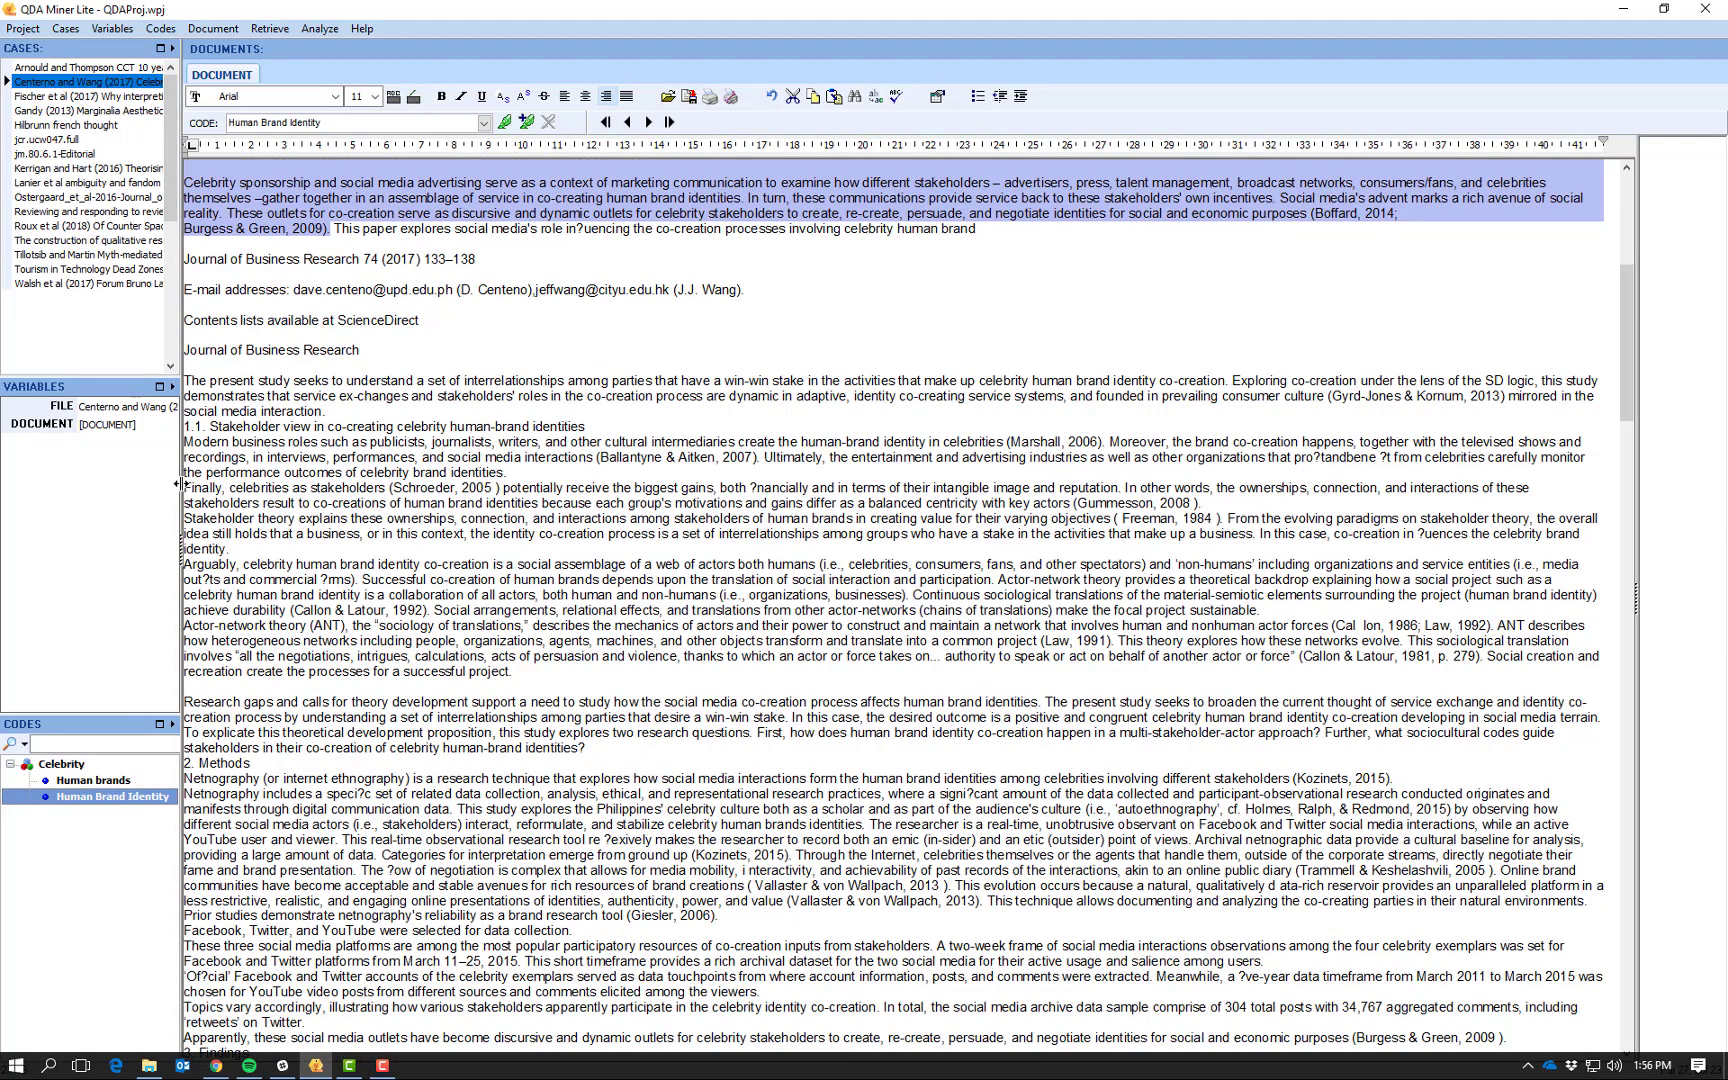
pyautogui.moveTo(186, 490); pyautogui.dragTo(273, 549)
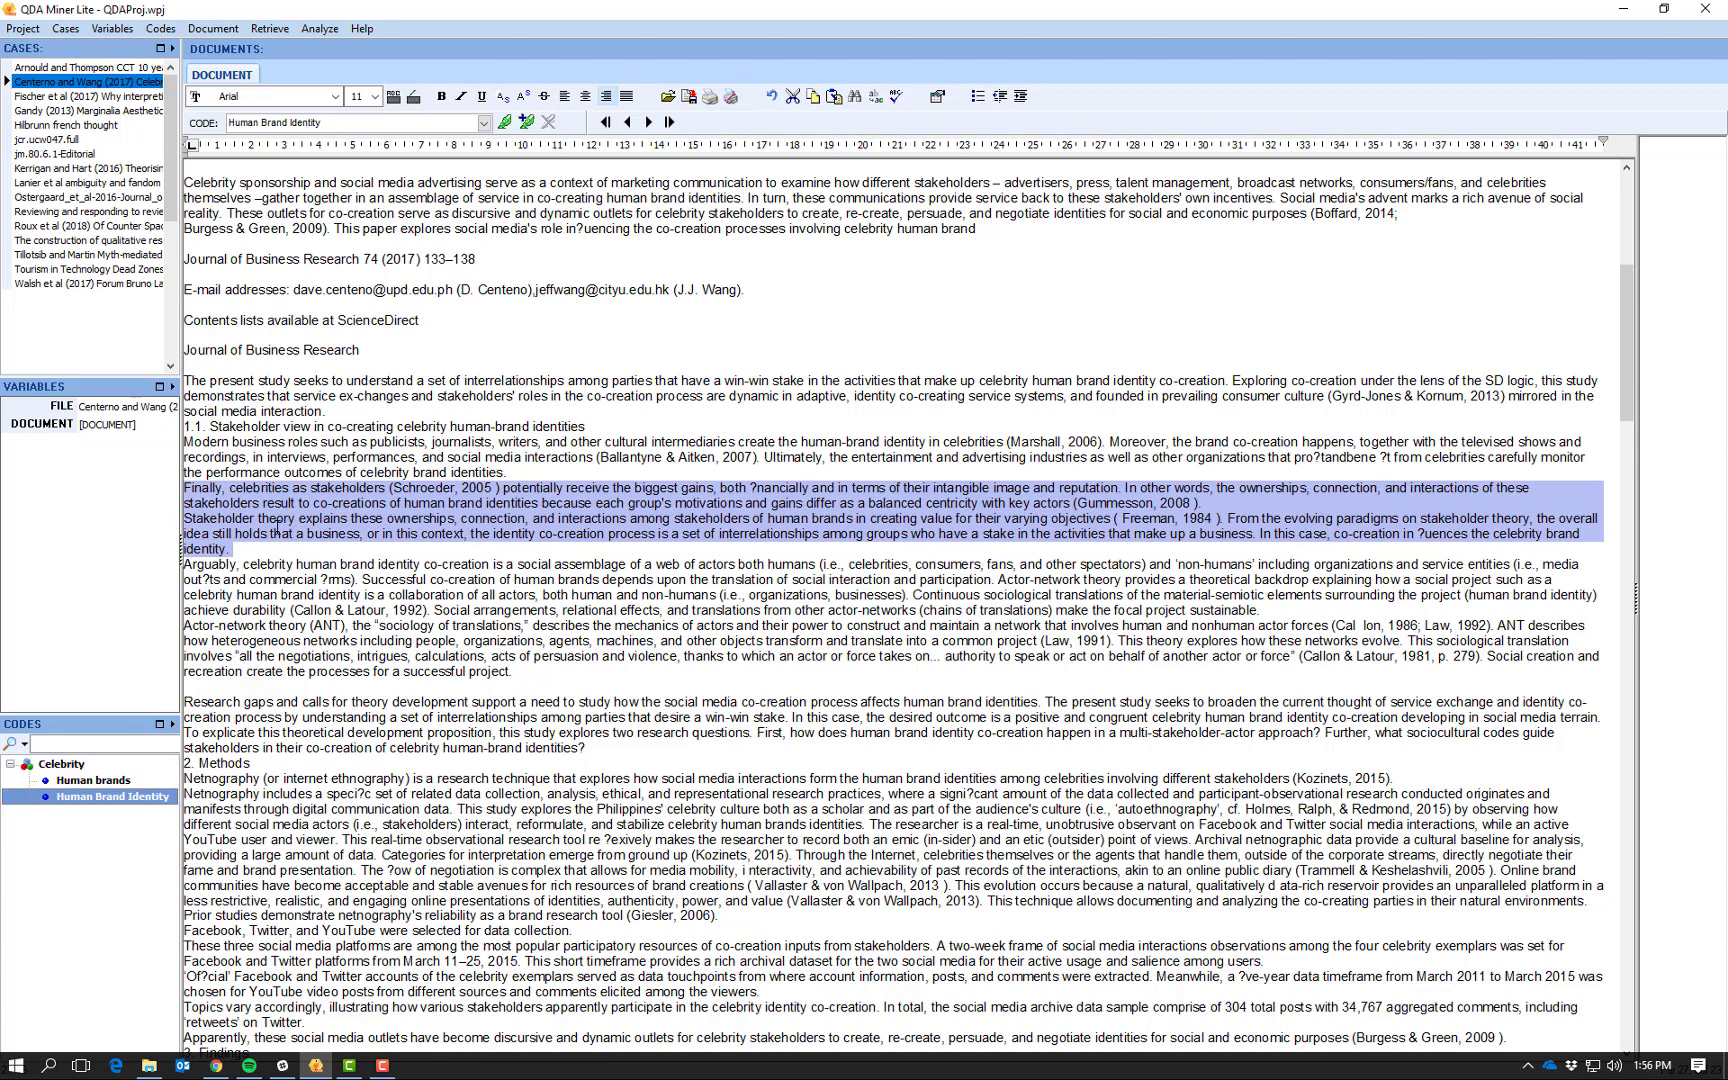
pyautogui.rightClick(278, 528)
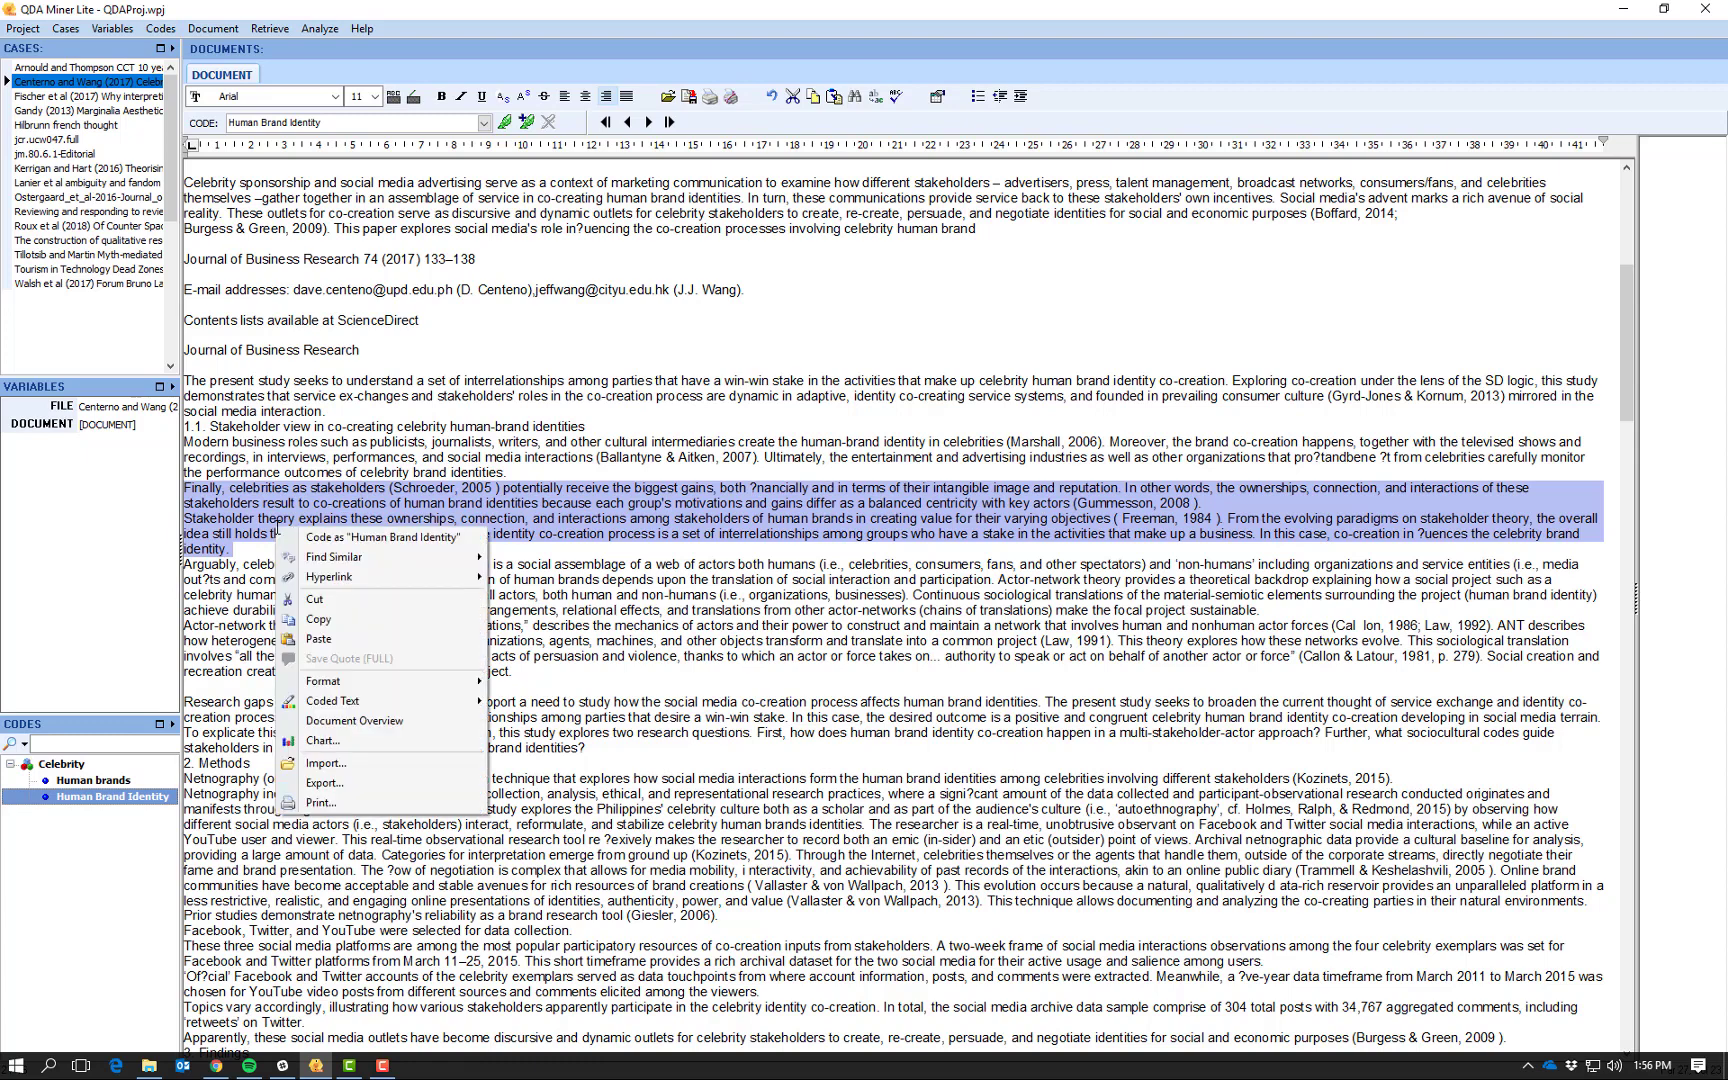
pyautogui.click(403, 541)
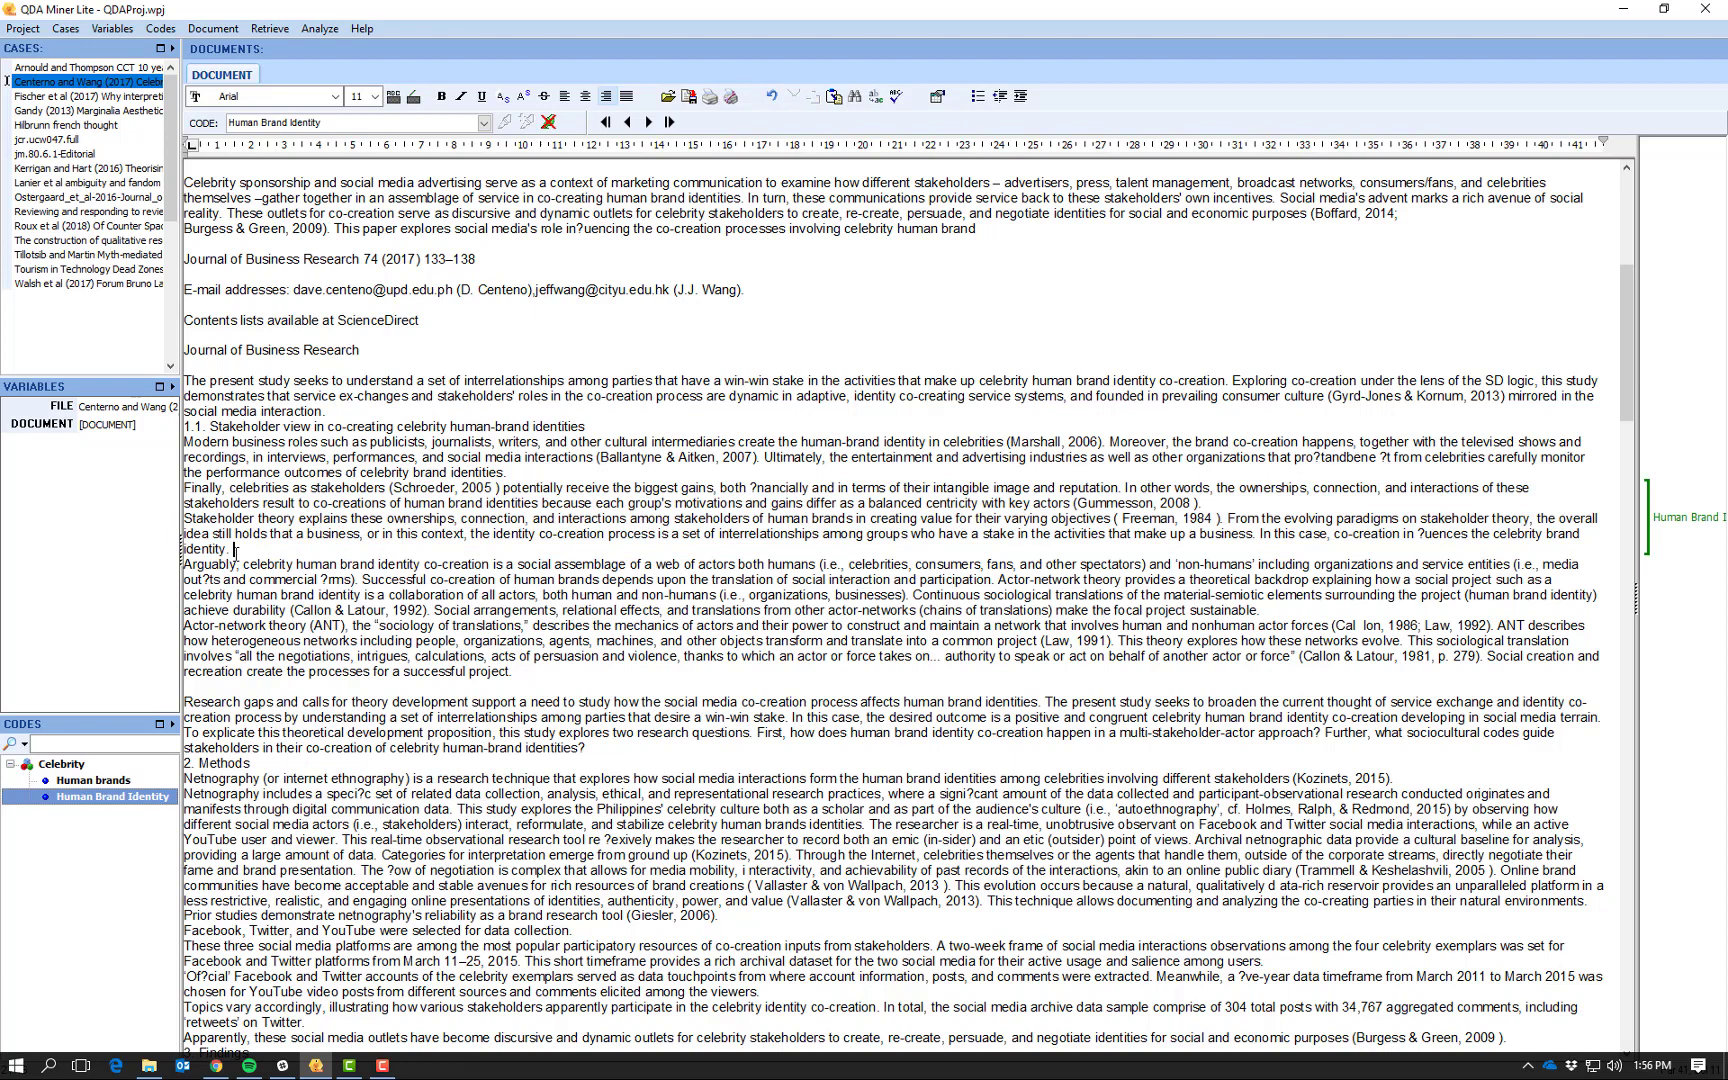
pyautogui.moveTo(240, 551); pyautogui.dragTo(183, 487)
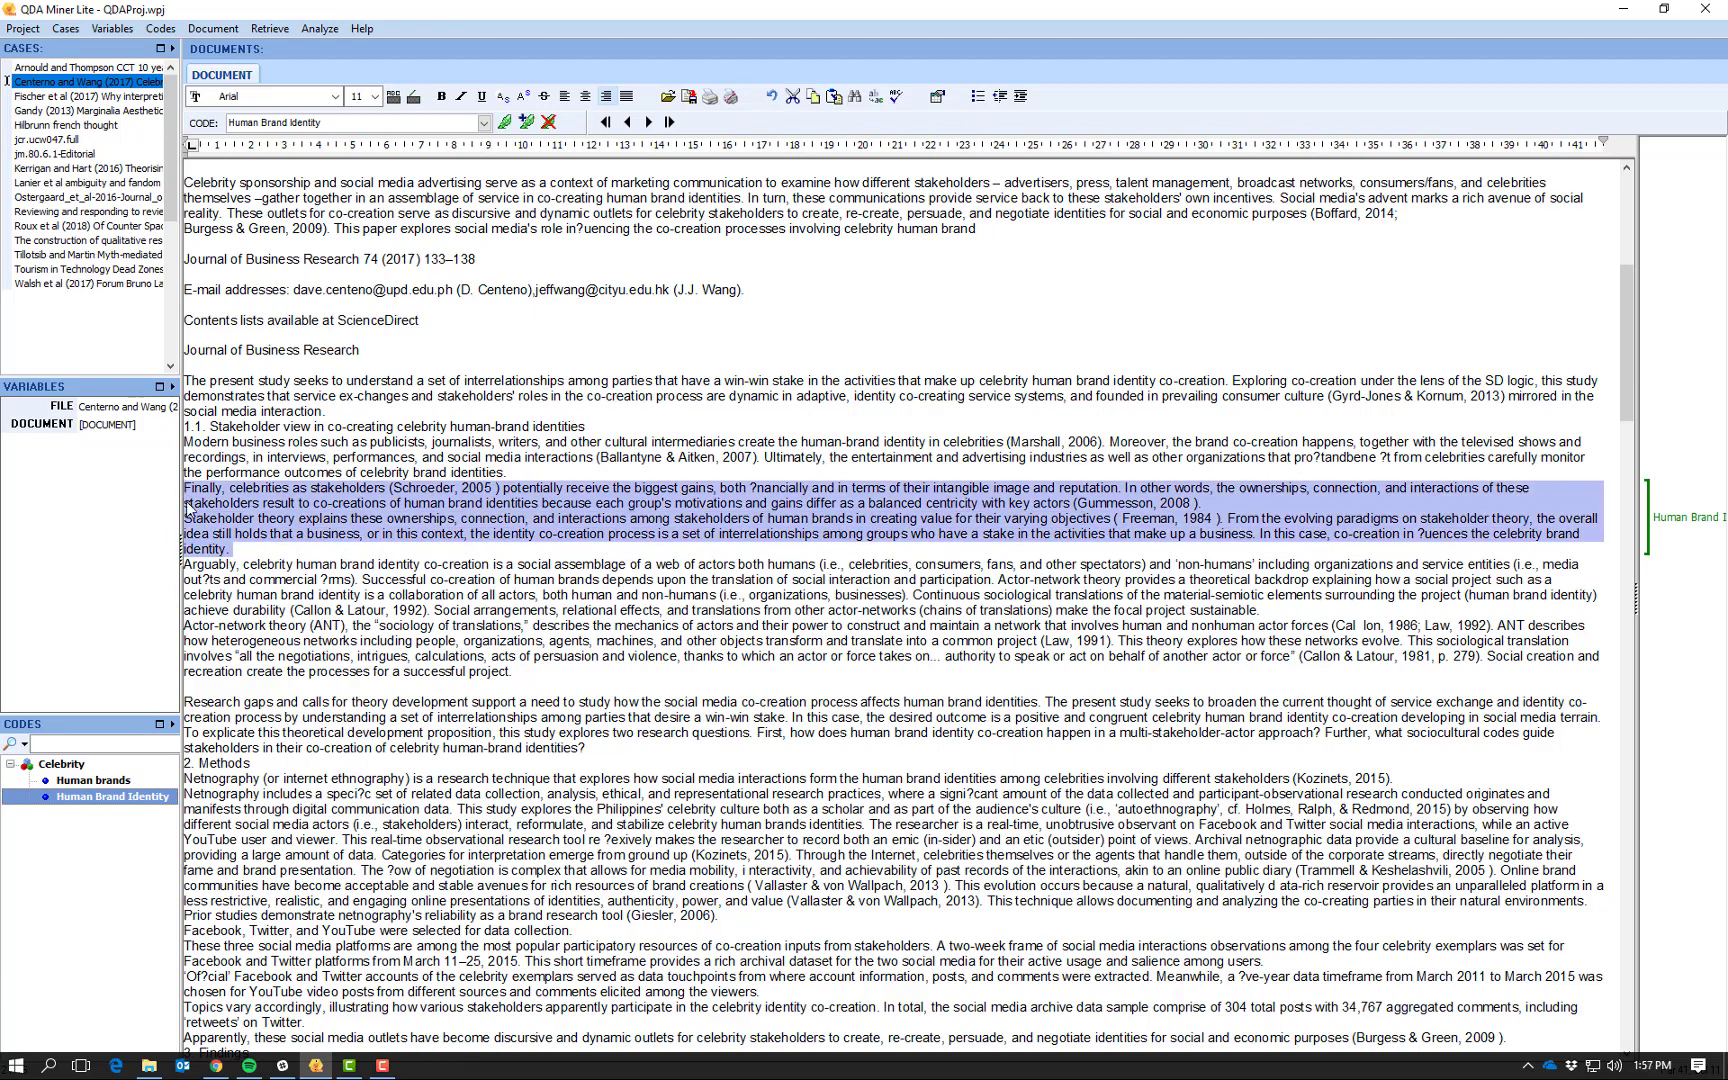
# Add a navy 'Co-creation' code under a newly named 'Stakeholder' parent category.
pyautogui.click(151, 30)
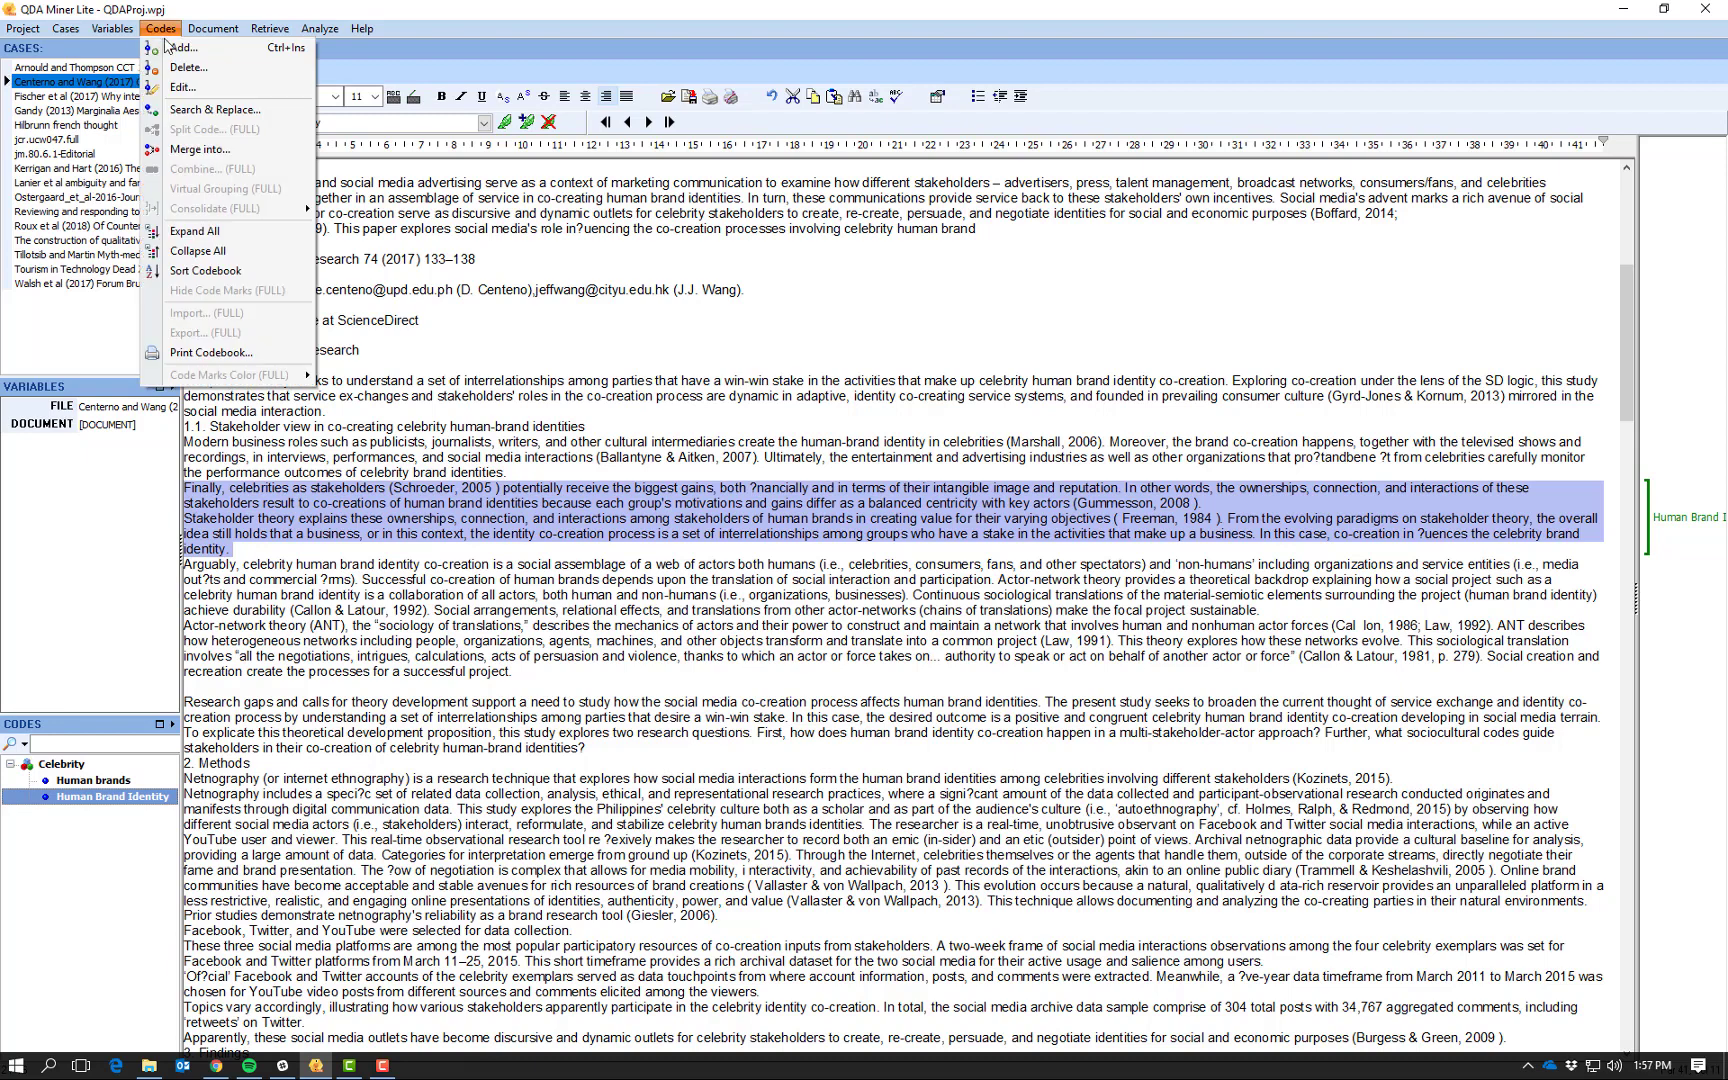
pyautogui.click(172, 47)
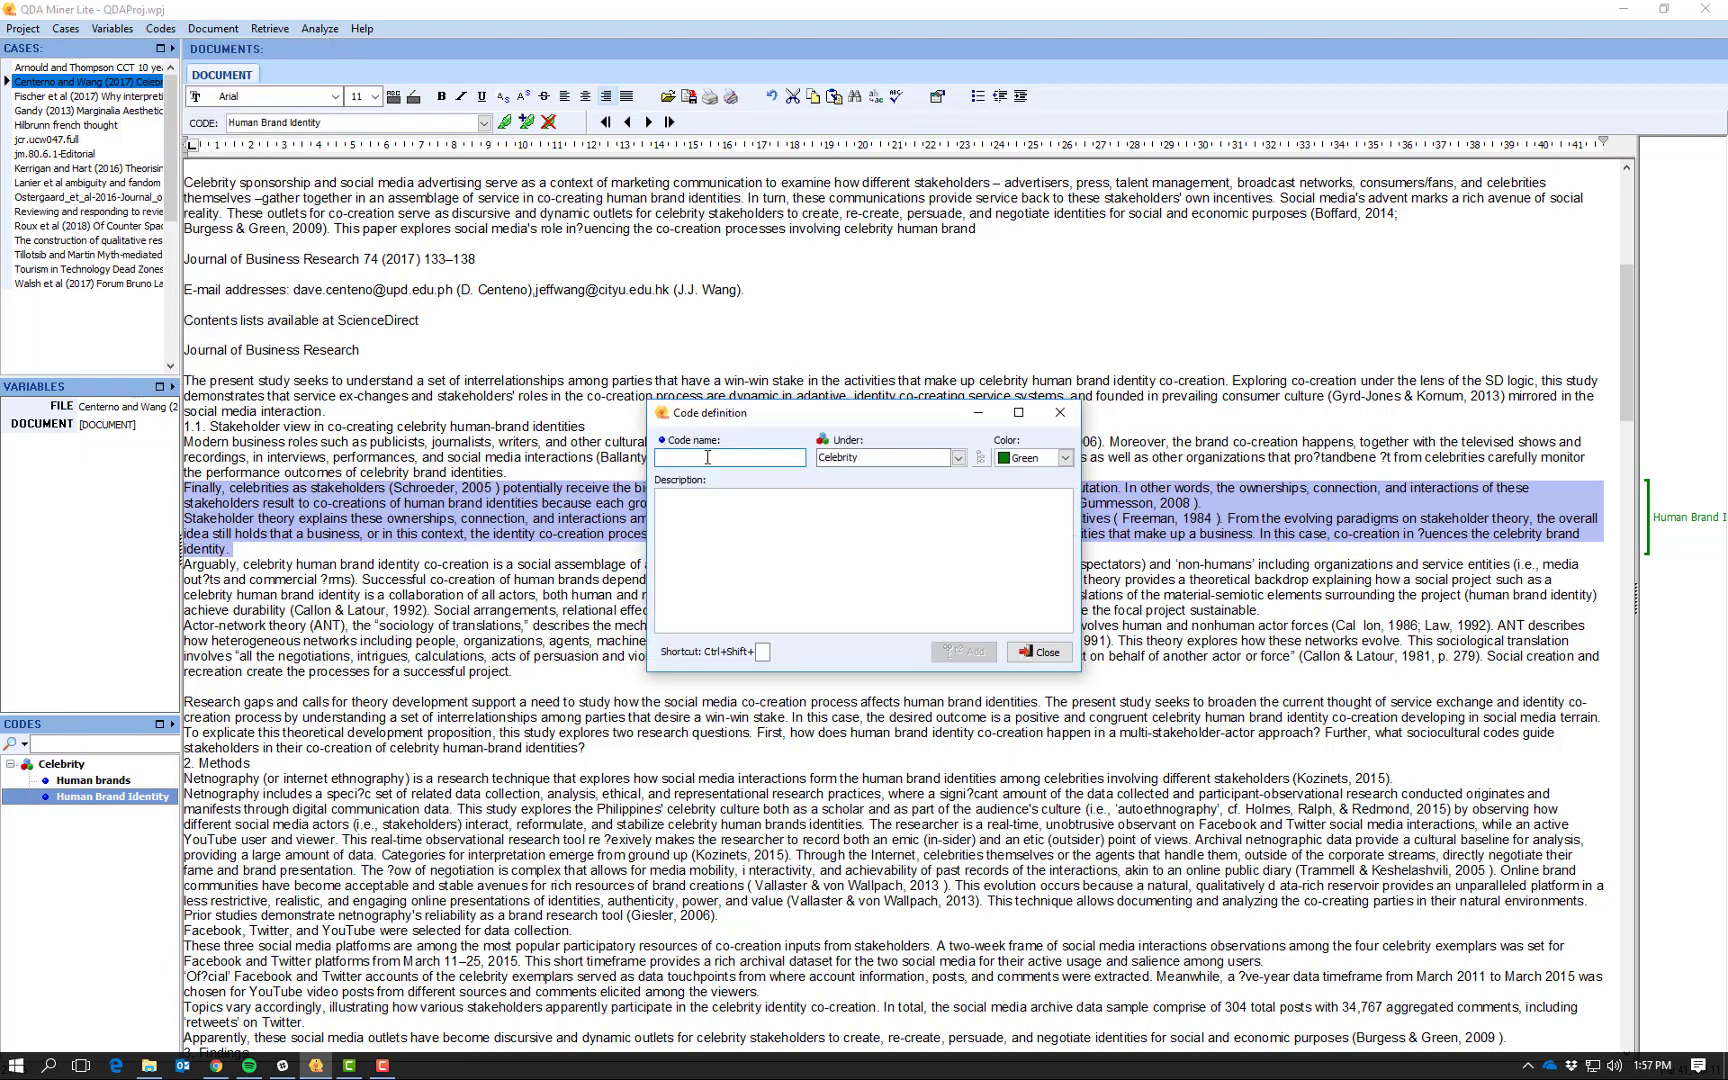
pyautogui.write('Co-creation')
pyautogui.click(957, 458)
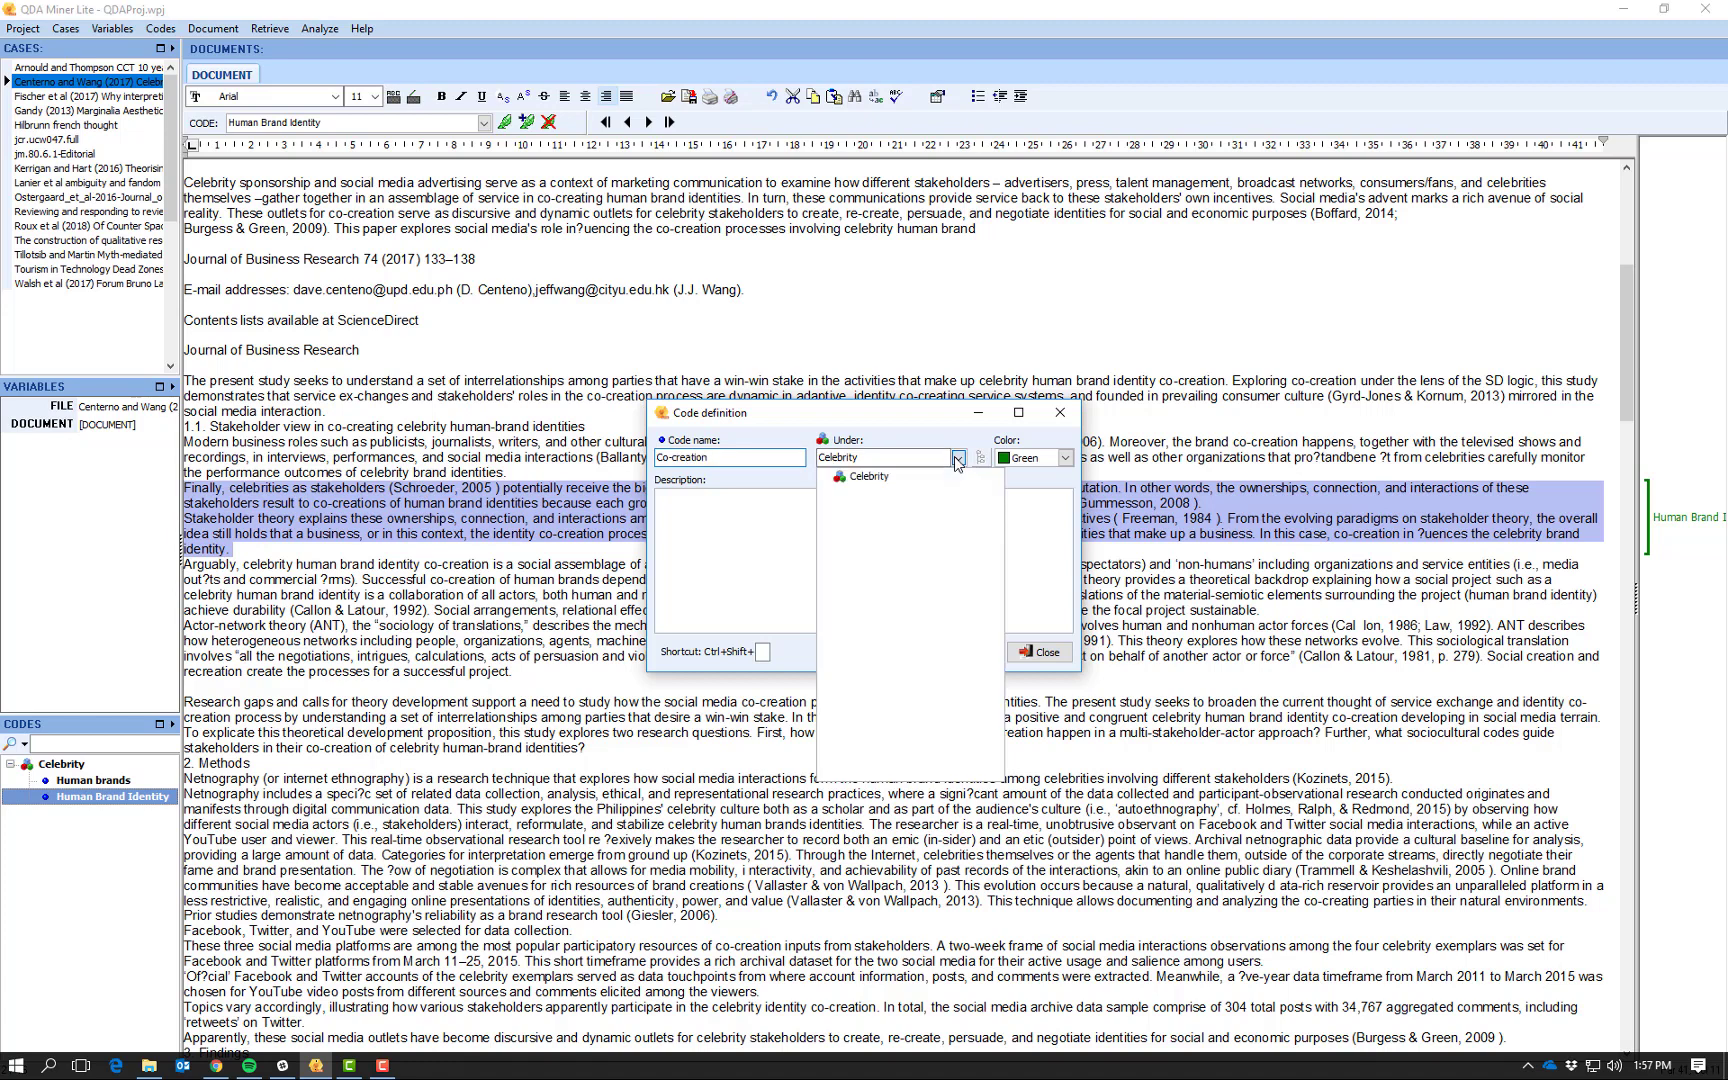
pyautogui.click(868, 477)
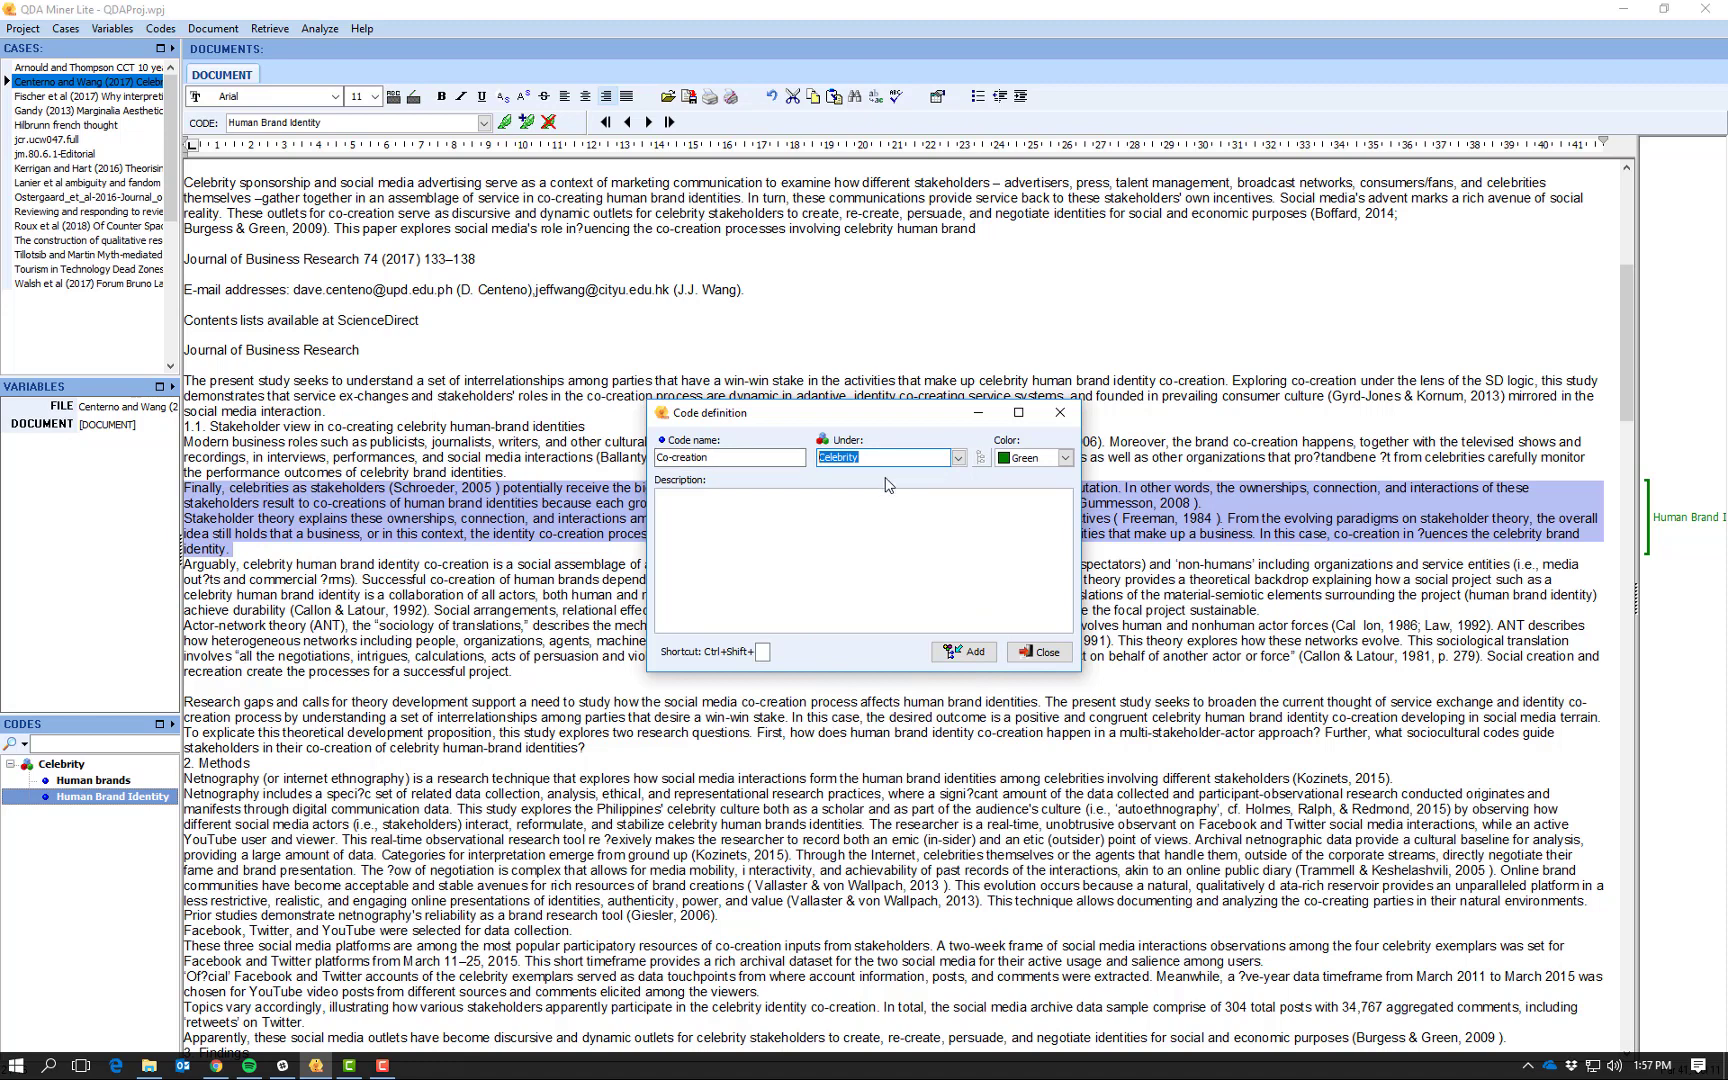
pyautogui.write('Stakeholder')
pyautogui.click(1065, 458)
pyautogui.click(1022, 529)
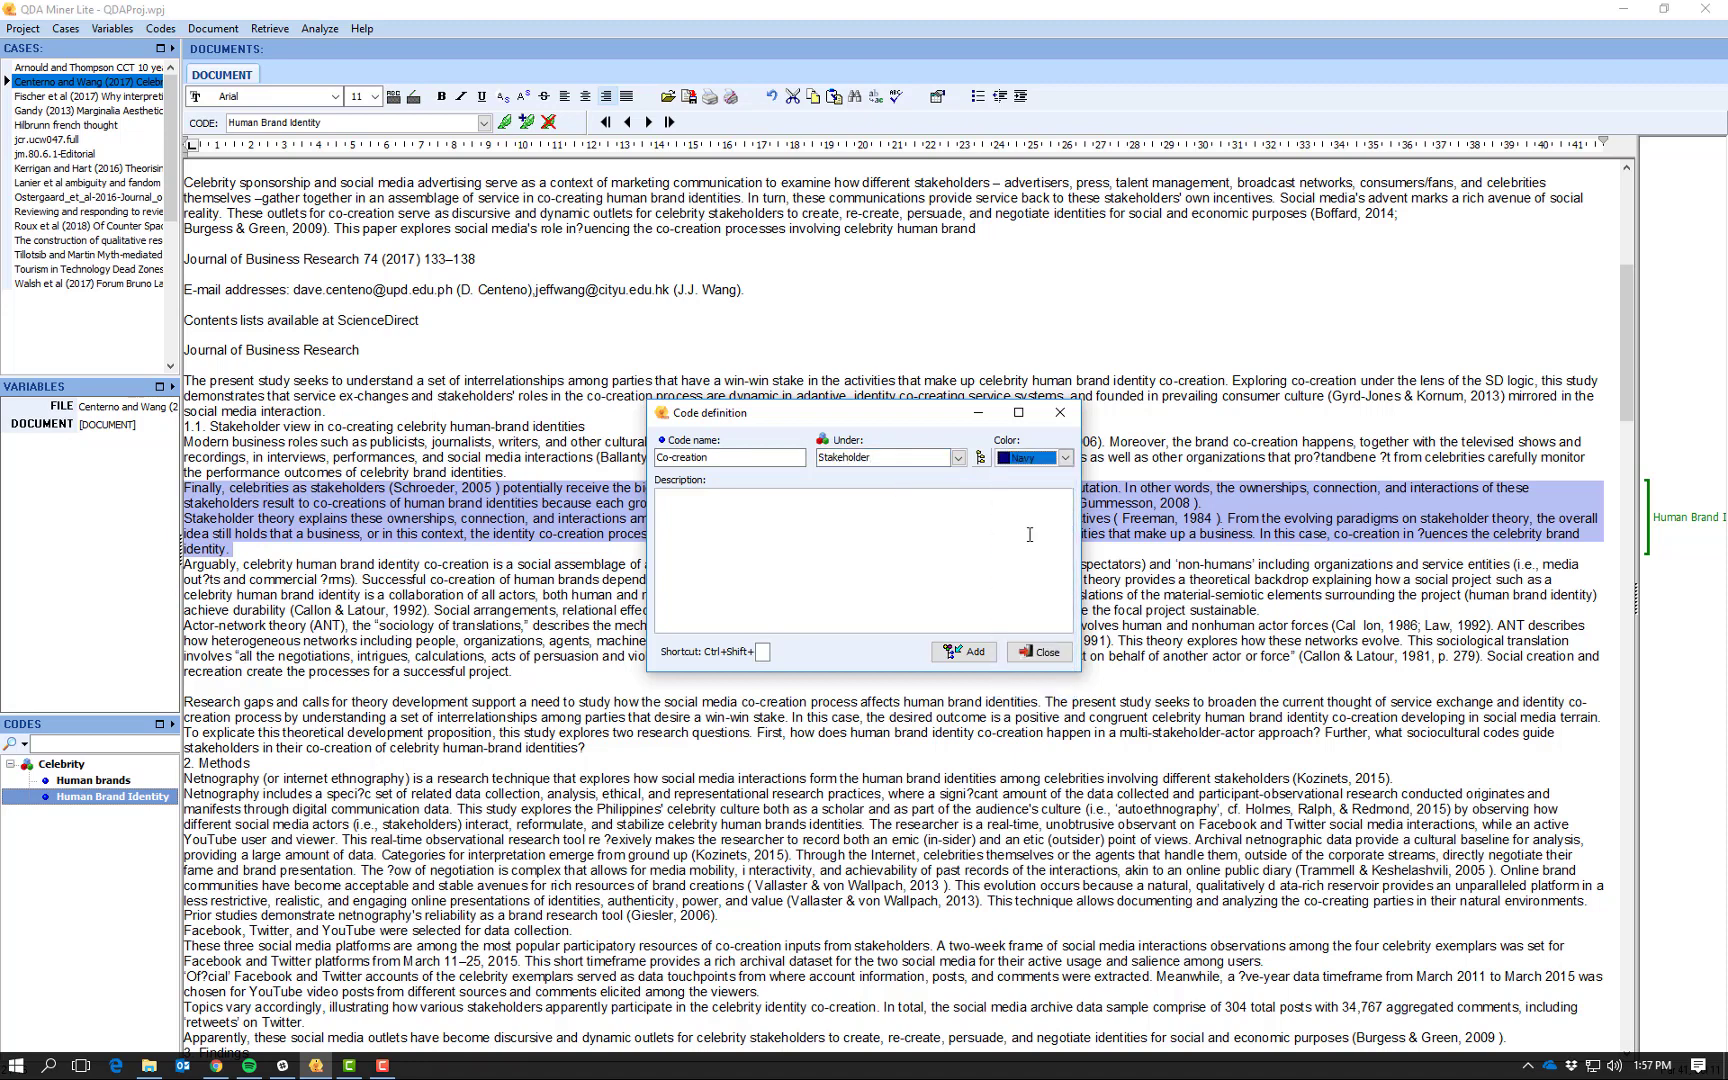
pyautogui.click(960, 652)
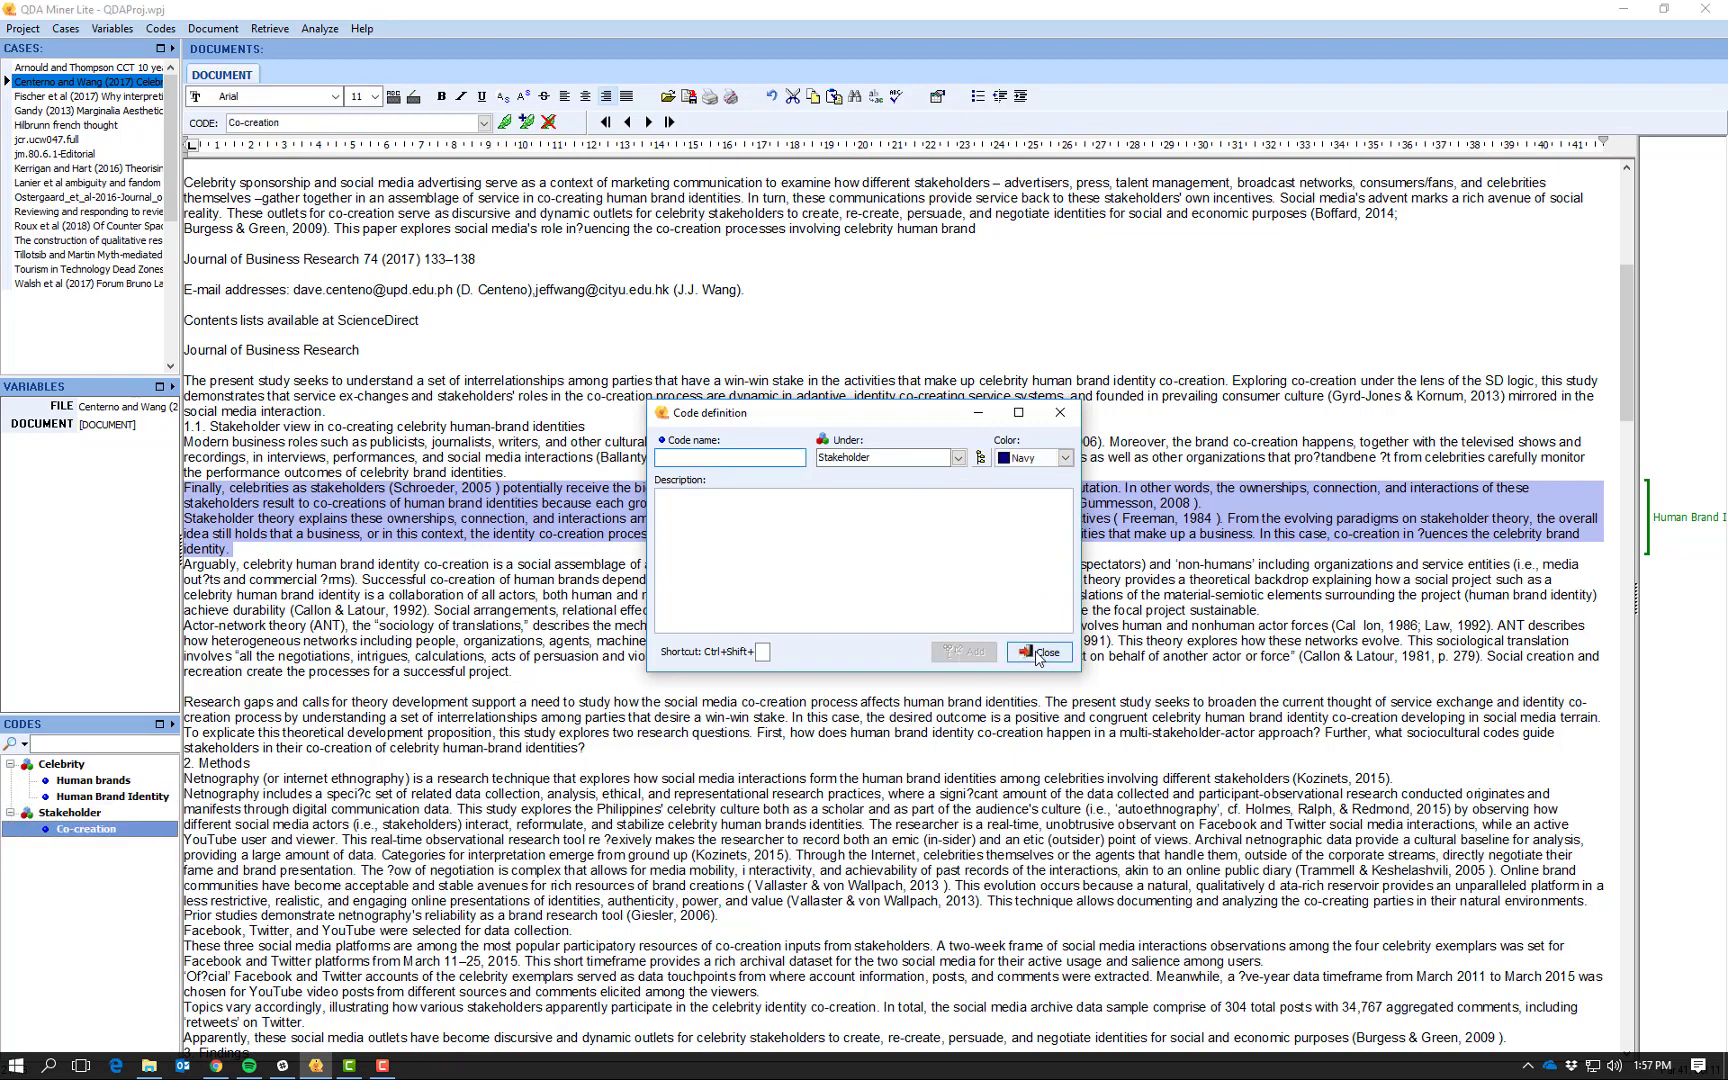
# Close the code definition window and deselect the Human Brand Identity coded passage.
pyautogui.click(1037, 653)
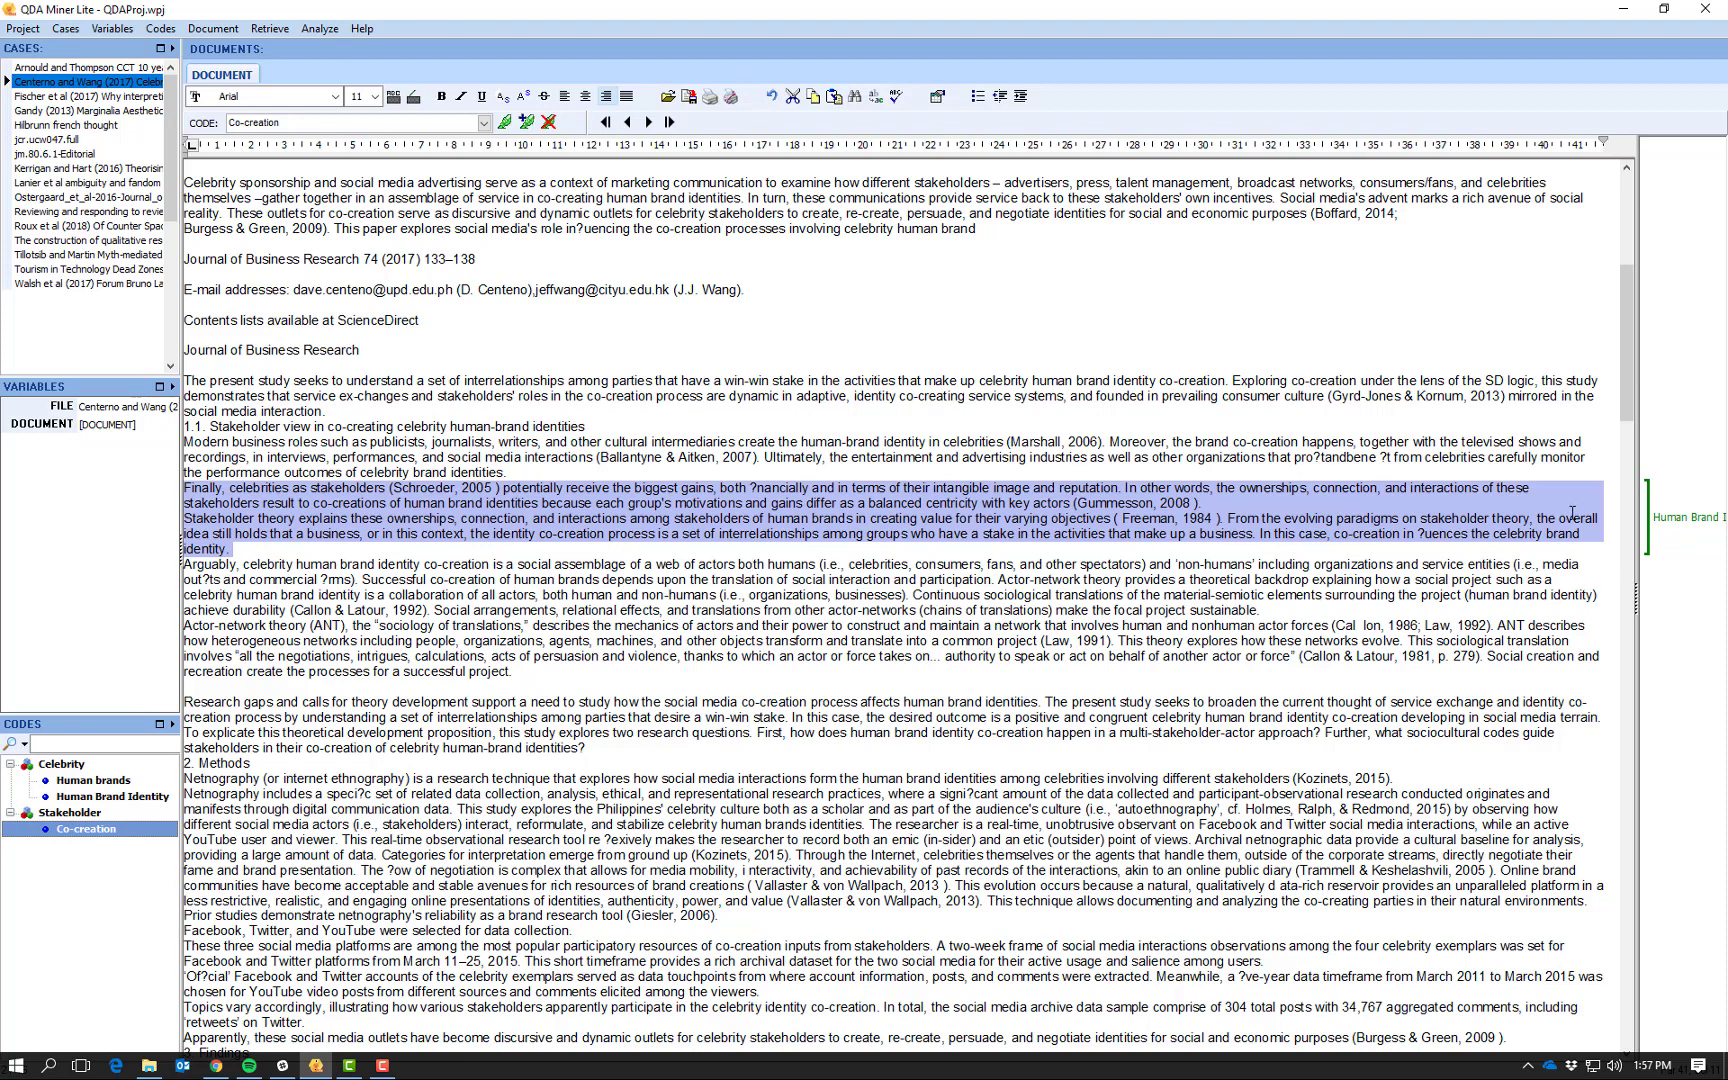
pyautogui.moveTo(1672, 525)
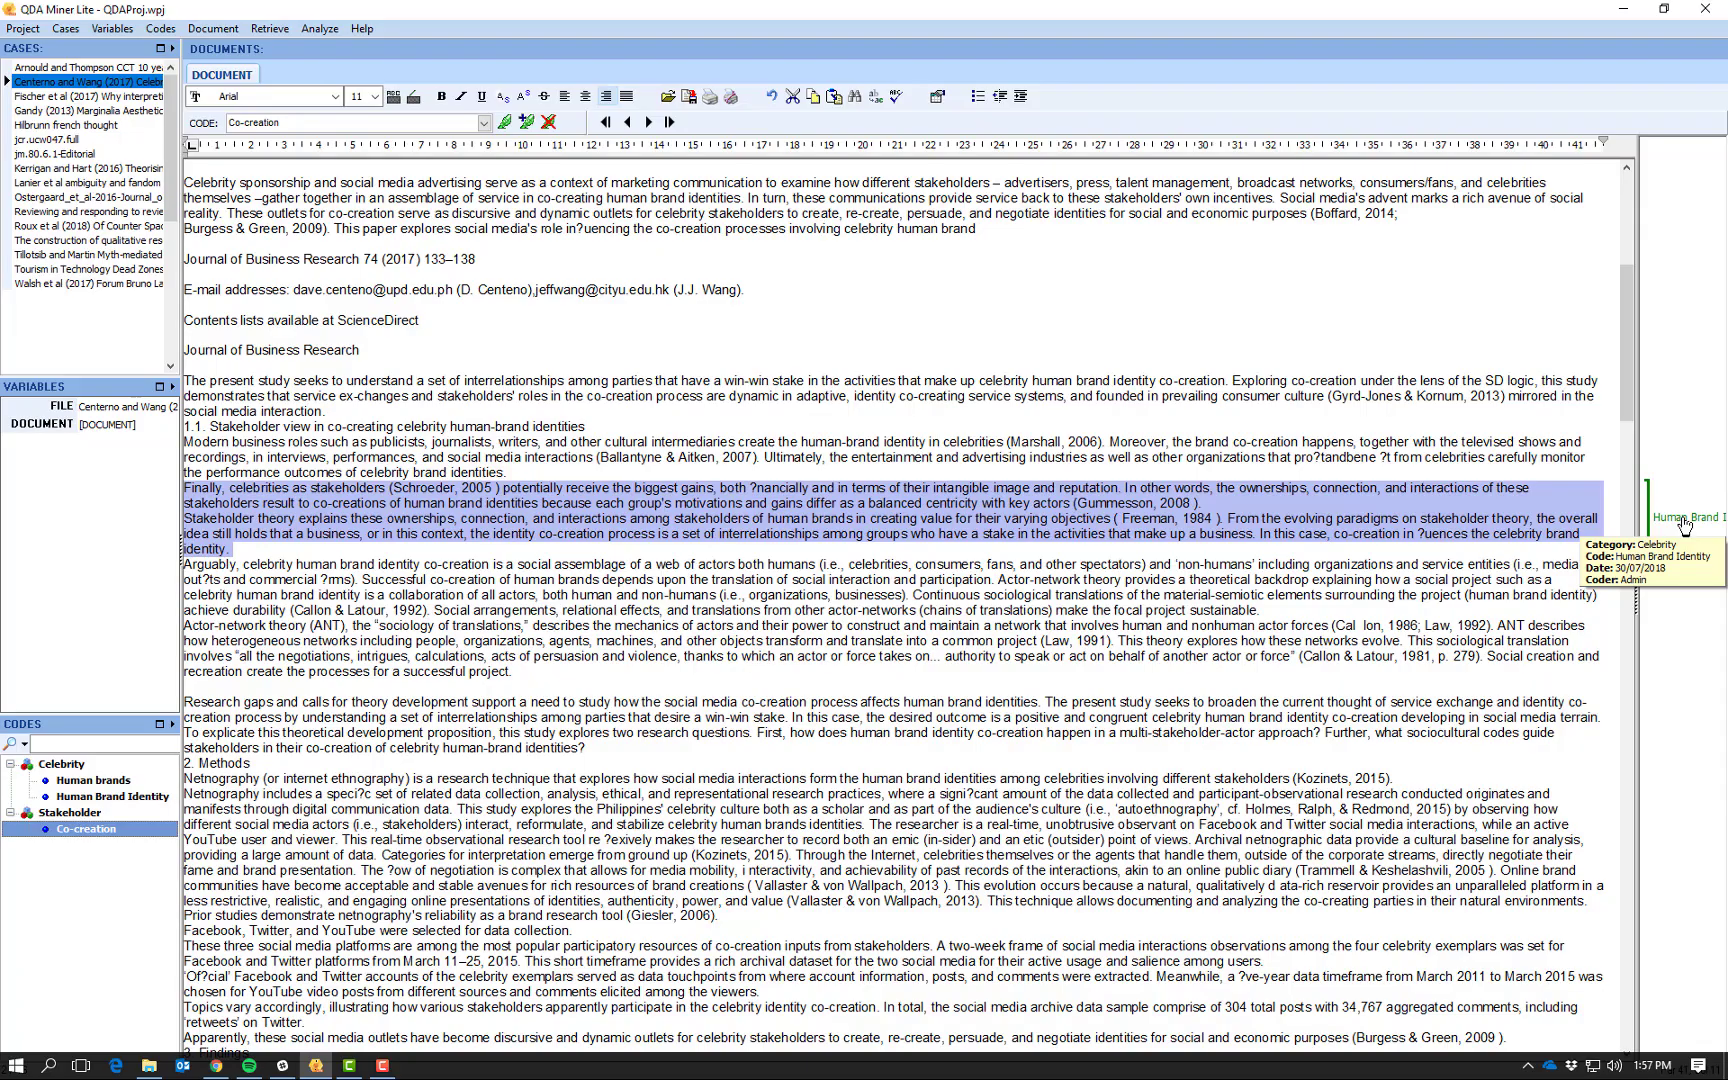
pyautogui.scroll(10, 1685, 525)
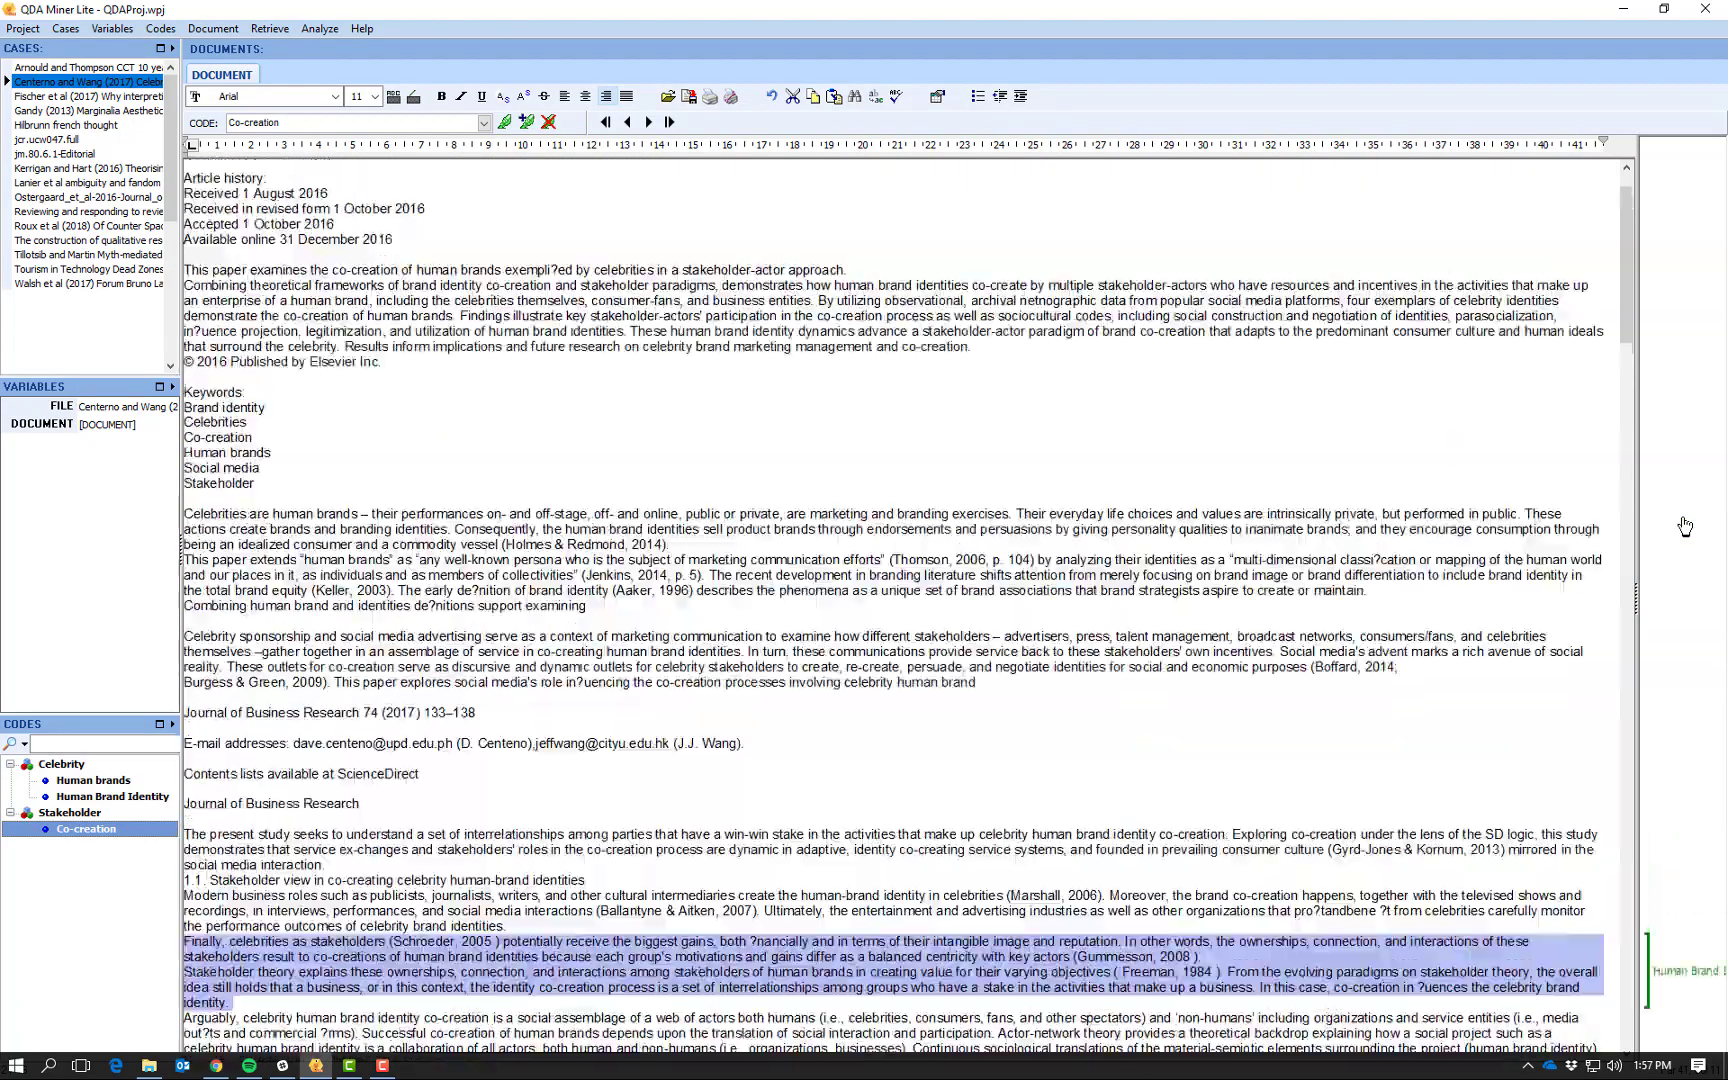
pyautogui.scroll(-8, 1685, 525)
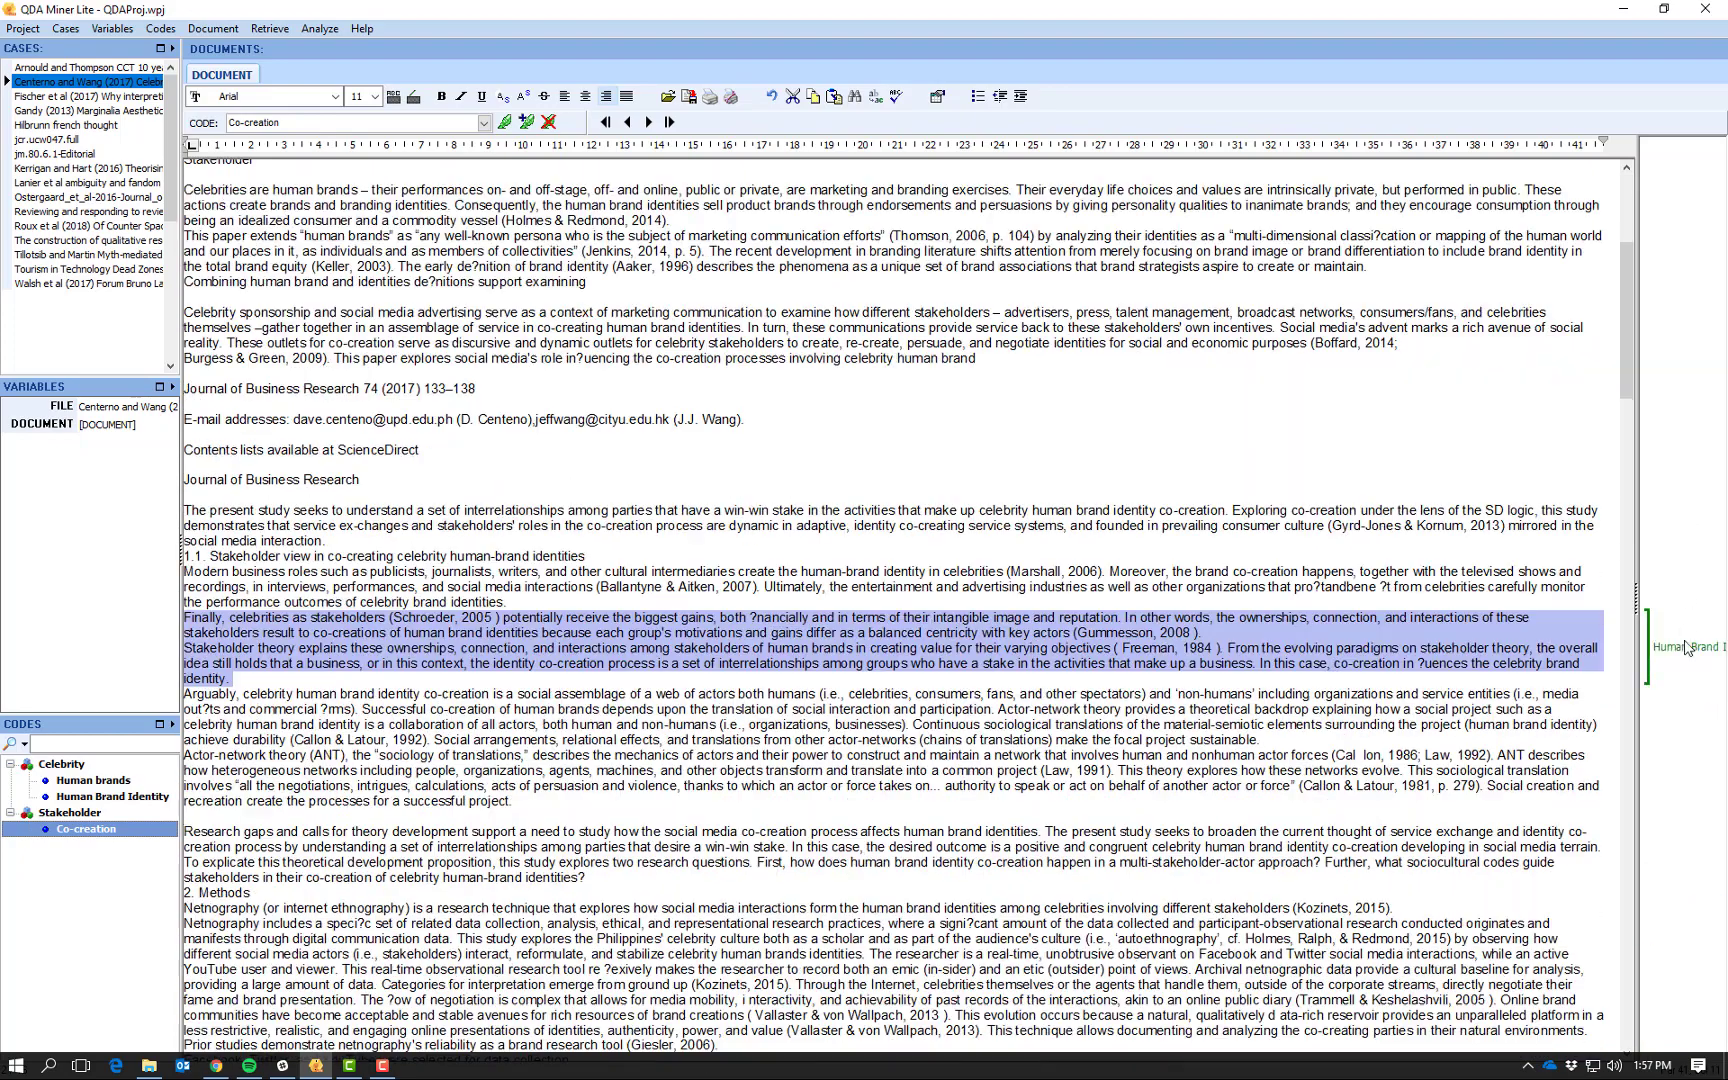
pyautogui.click(442, 700)
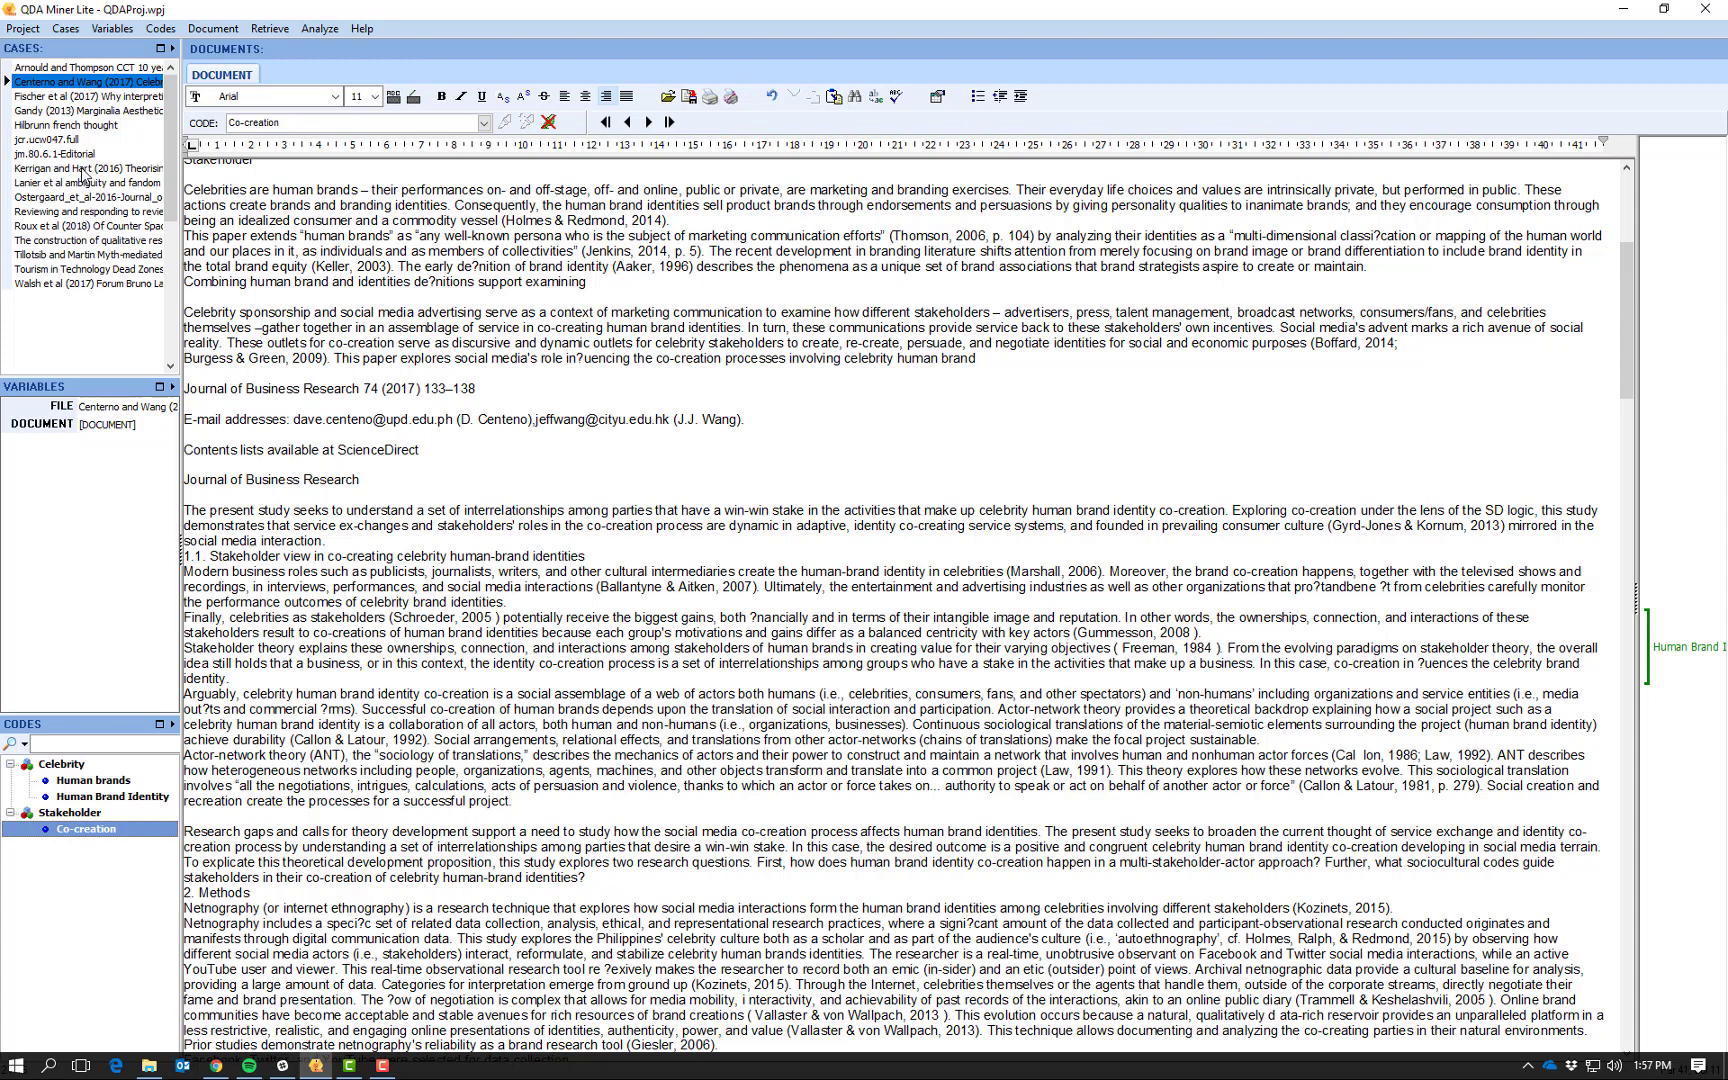
# Open the Kerrigan and Hart (2016) article and select the paragraph beginning 'Shankar, Elliott'.
pyautogui.click(83, 170)
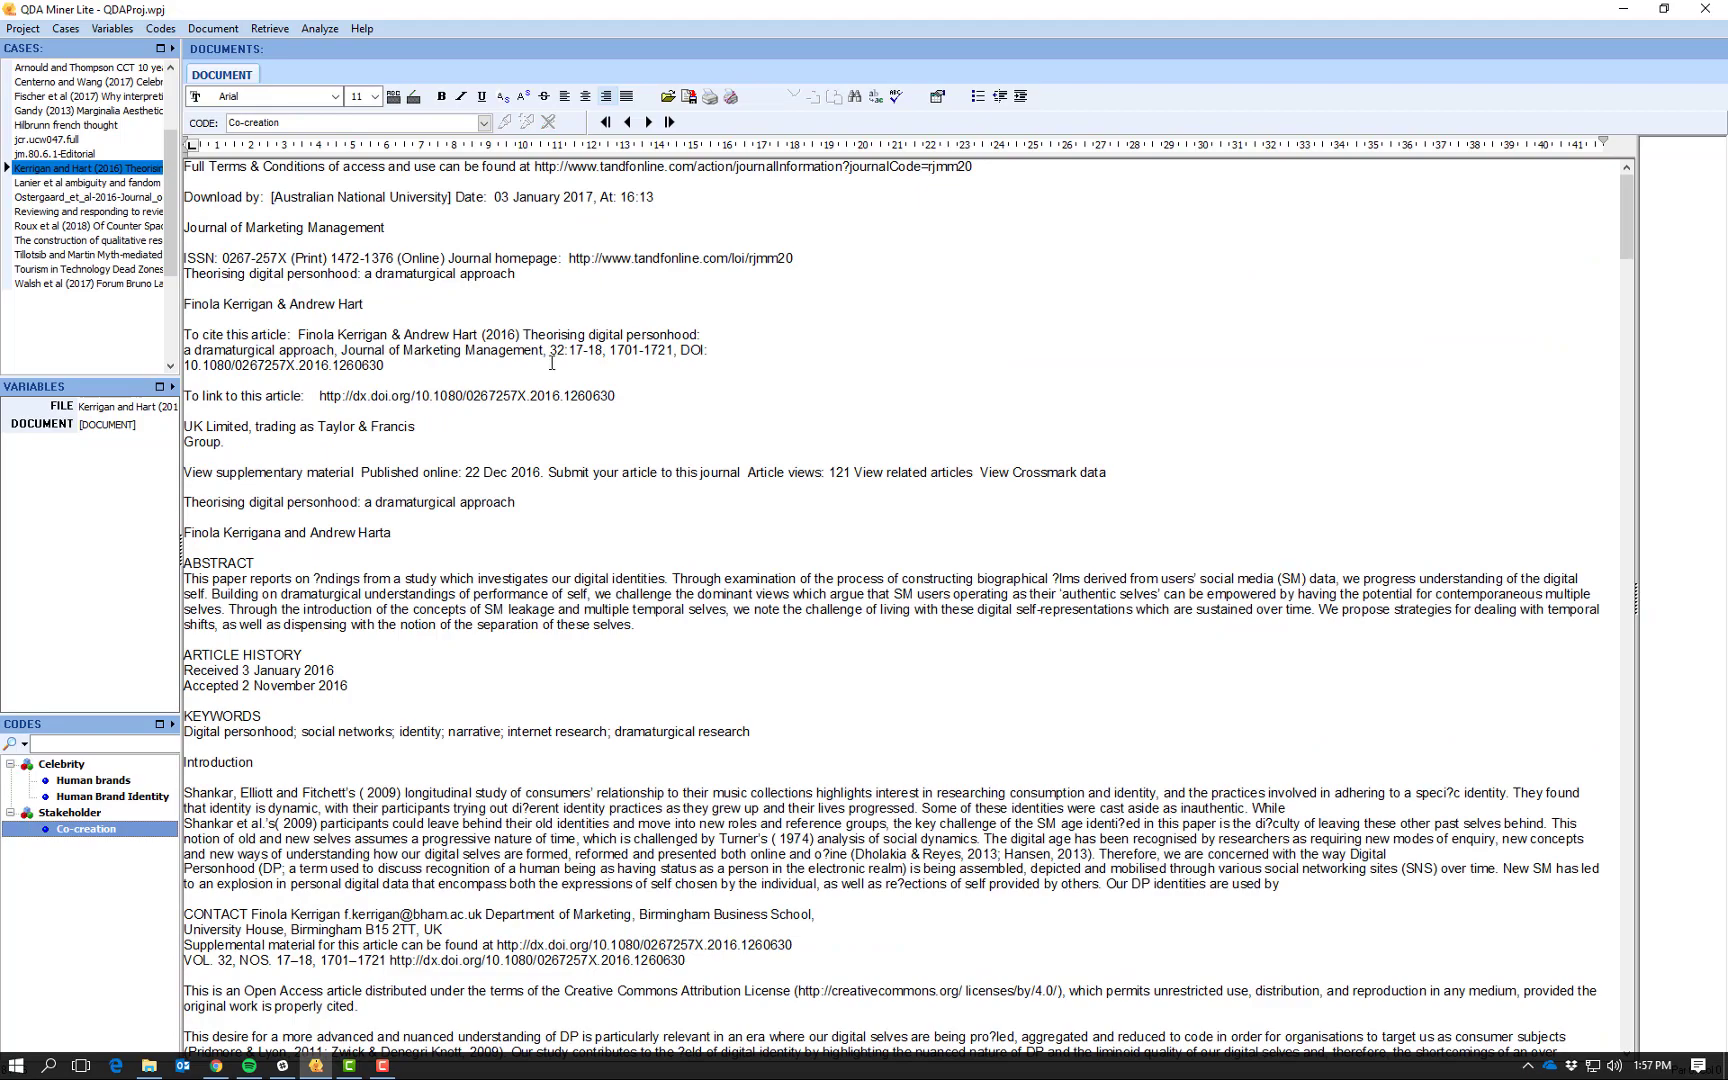
pyautogui.click(699, 508)
pyautogui.scroll(-11, 699, 508)
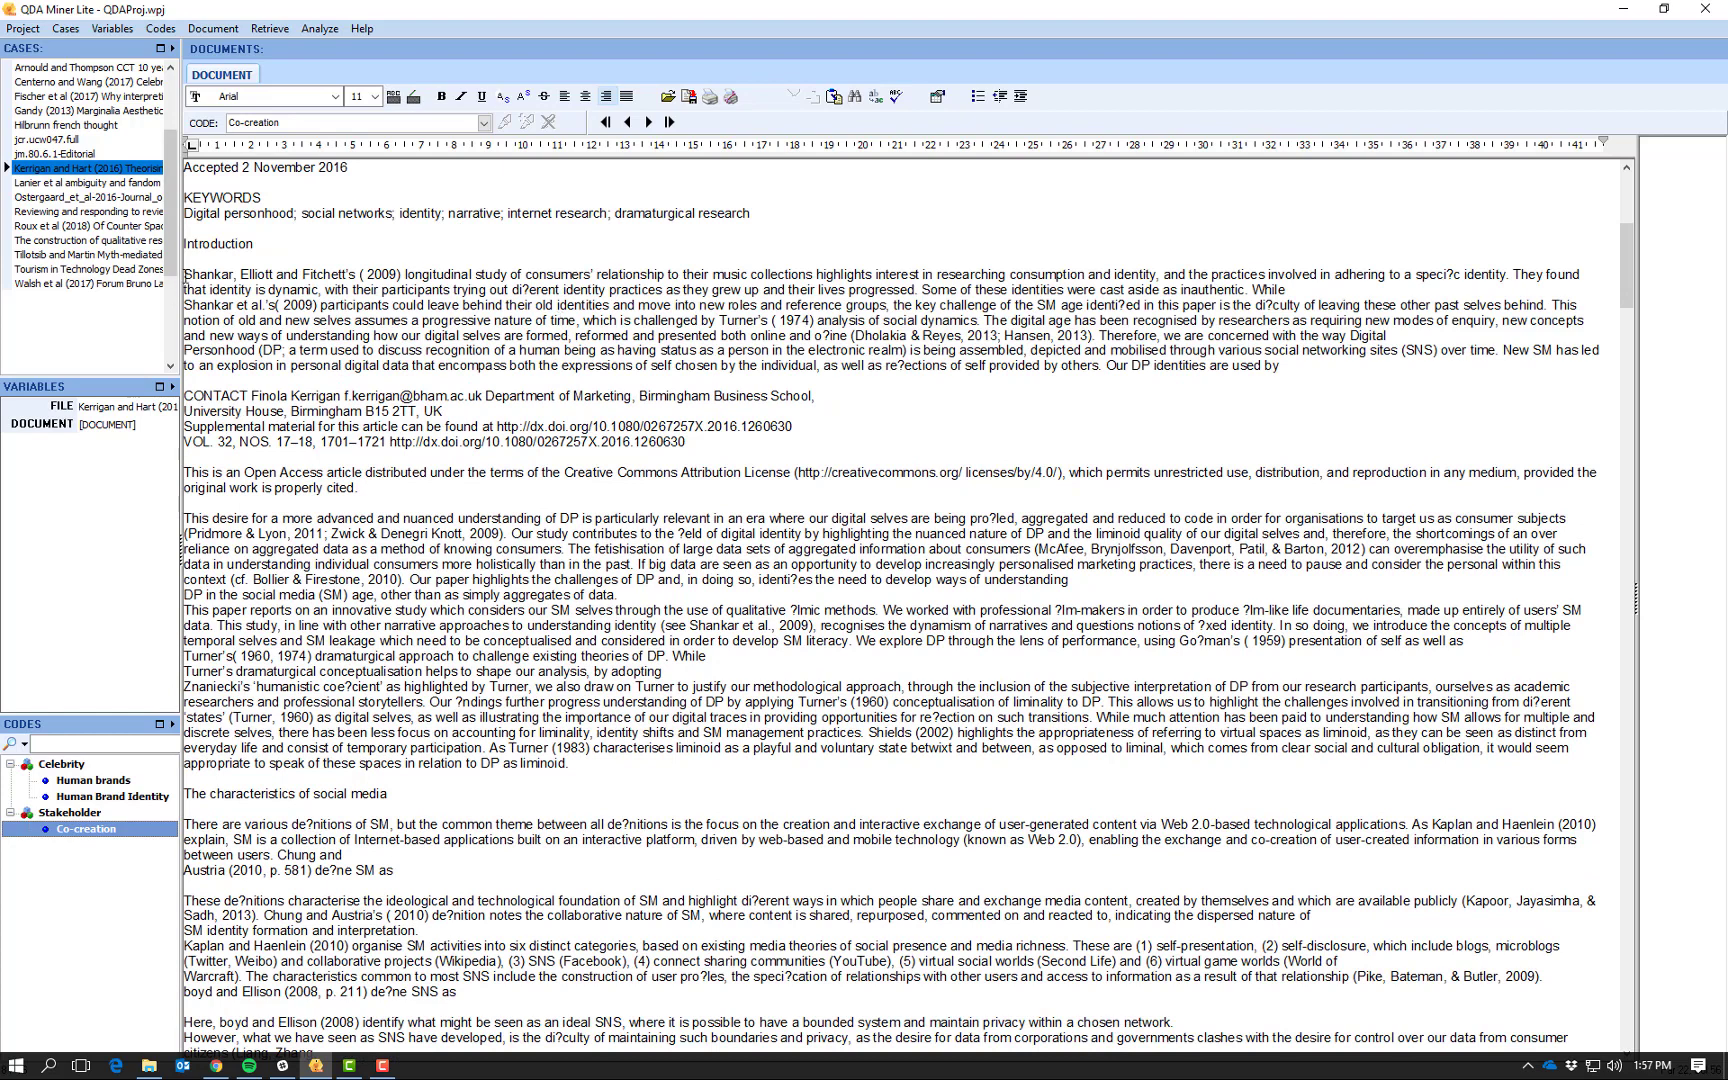
pyautogui.moveTo(185, 274); pyautogui.dragTo(594, 276)
pyautogui.click(1170, 256)
pyautogui.moveTo(1215, 283); pyautogui.dragTo(1103, 366)
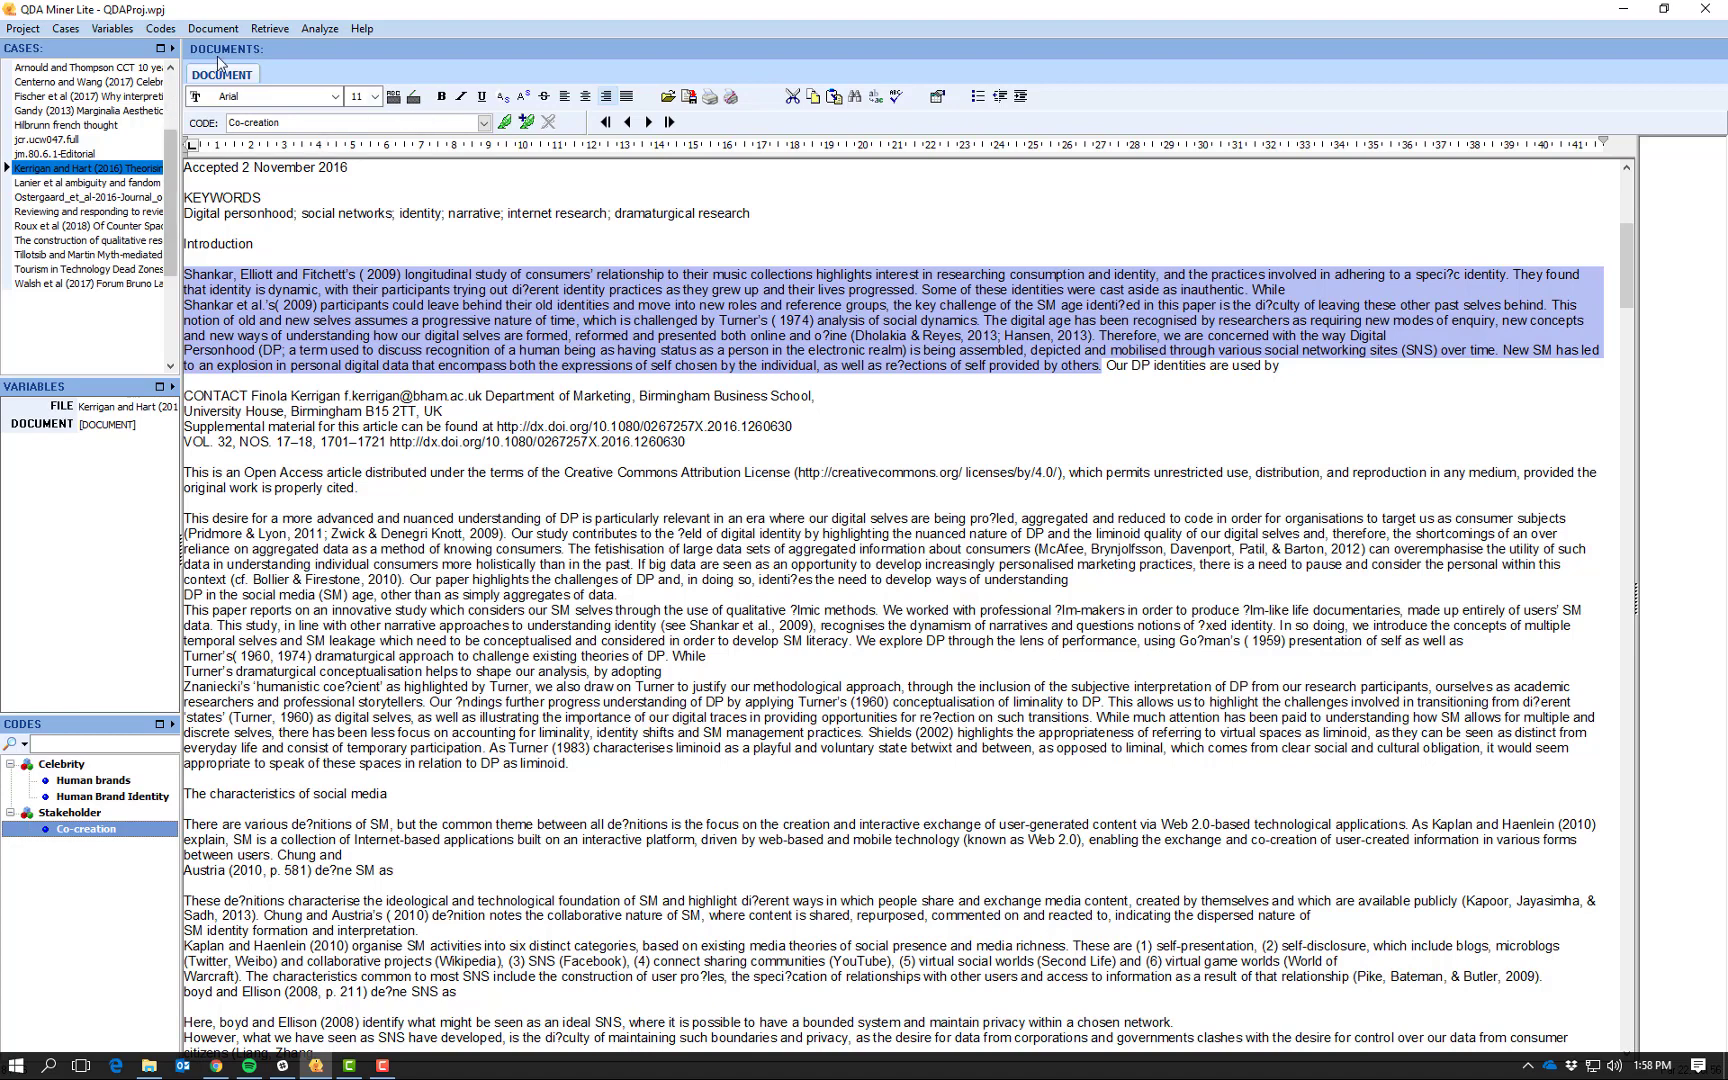
# Add a teal 'Identity' code under a new 'Consumer' category, then close the dialog.
pyautogui.click(157, 30)
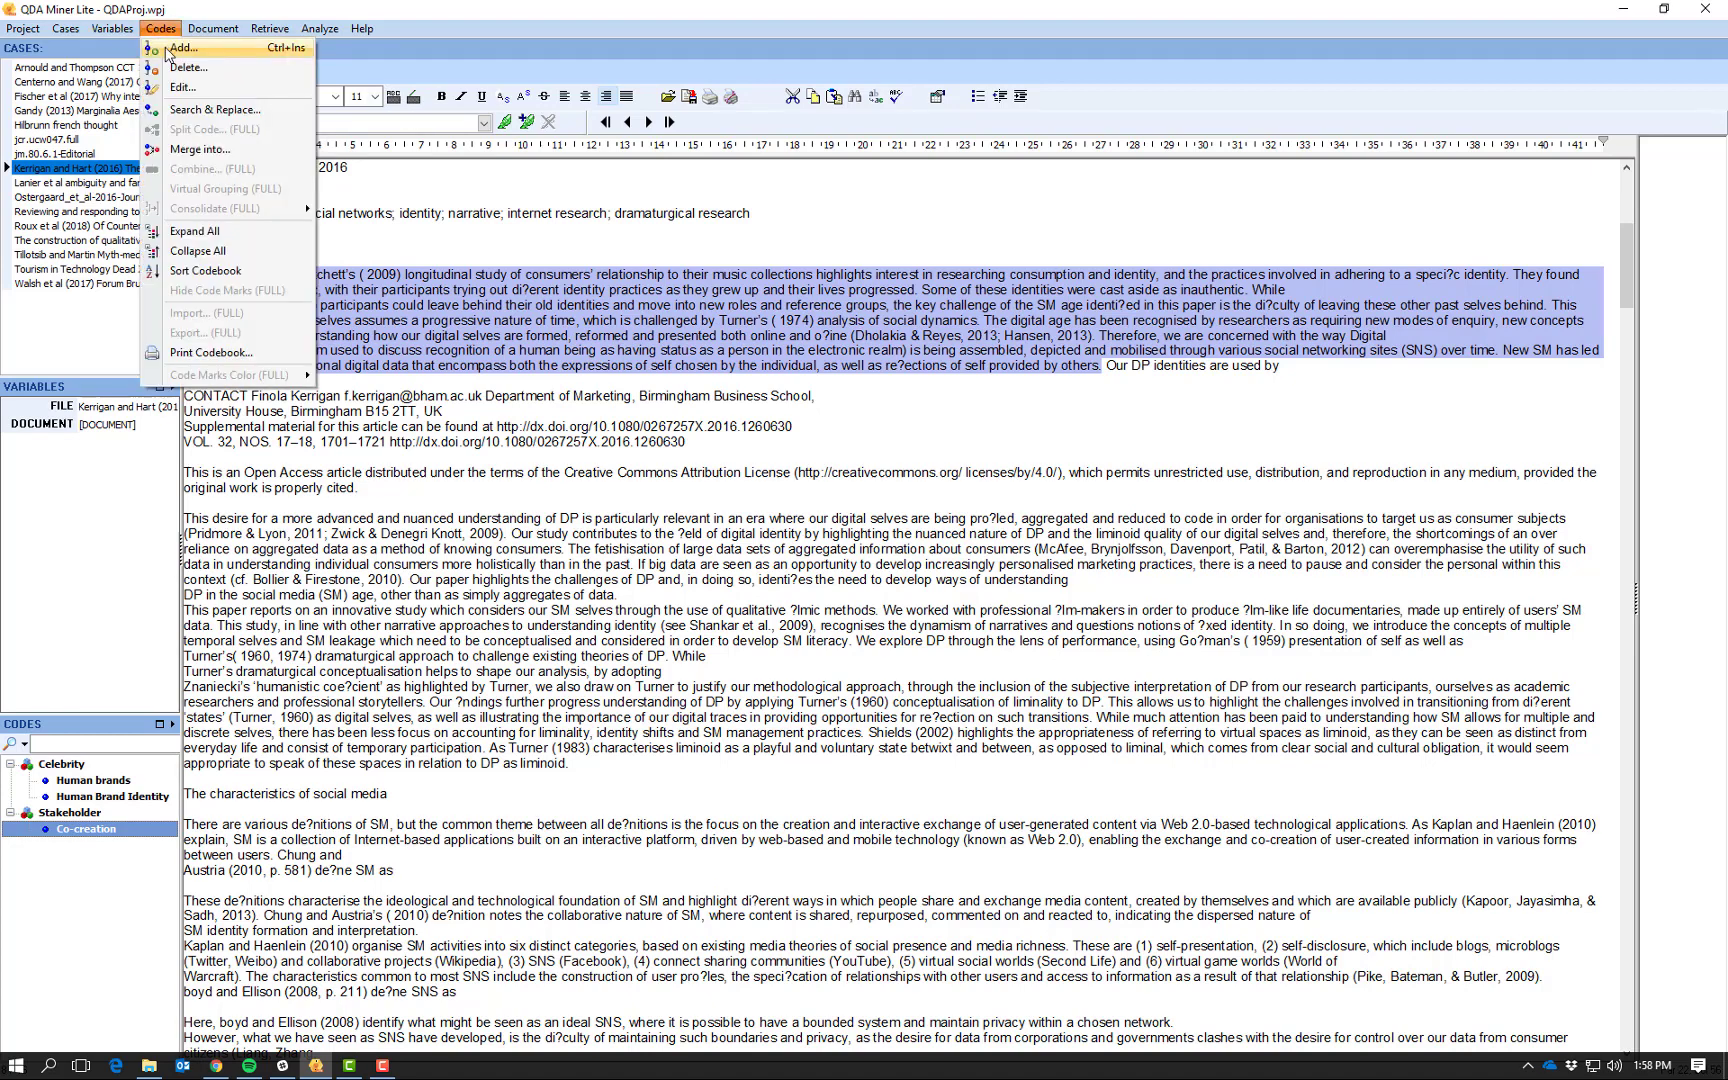
pyautogui.click(176, 50)
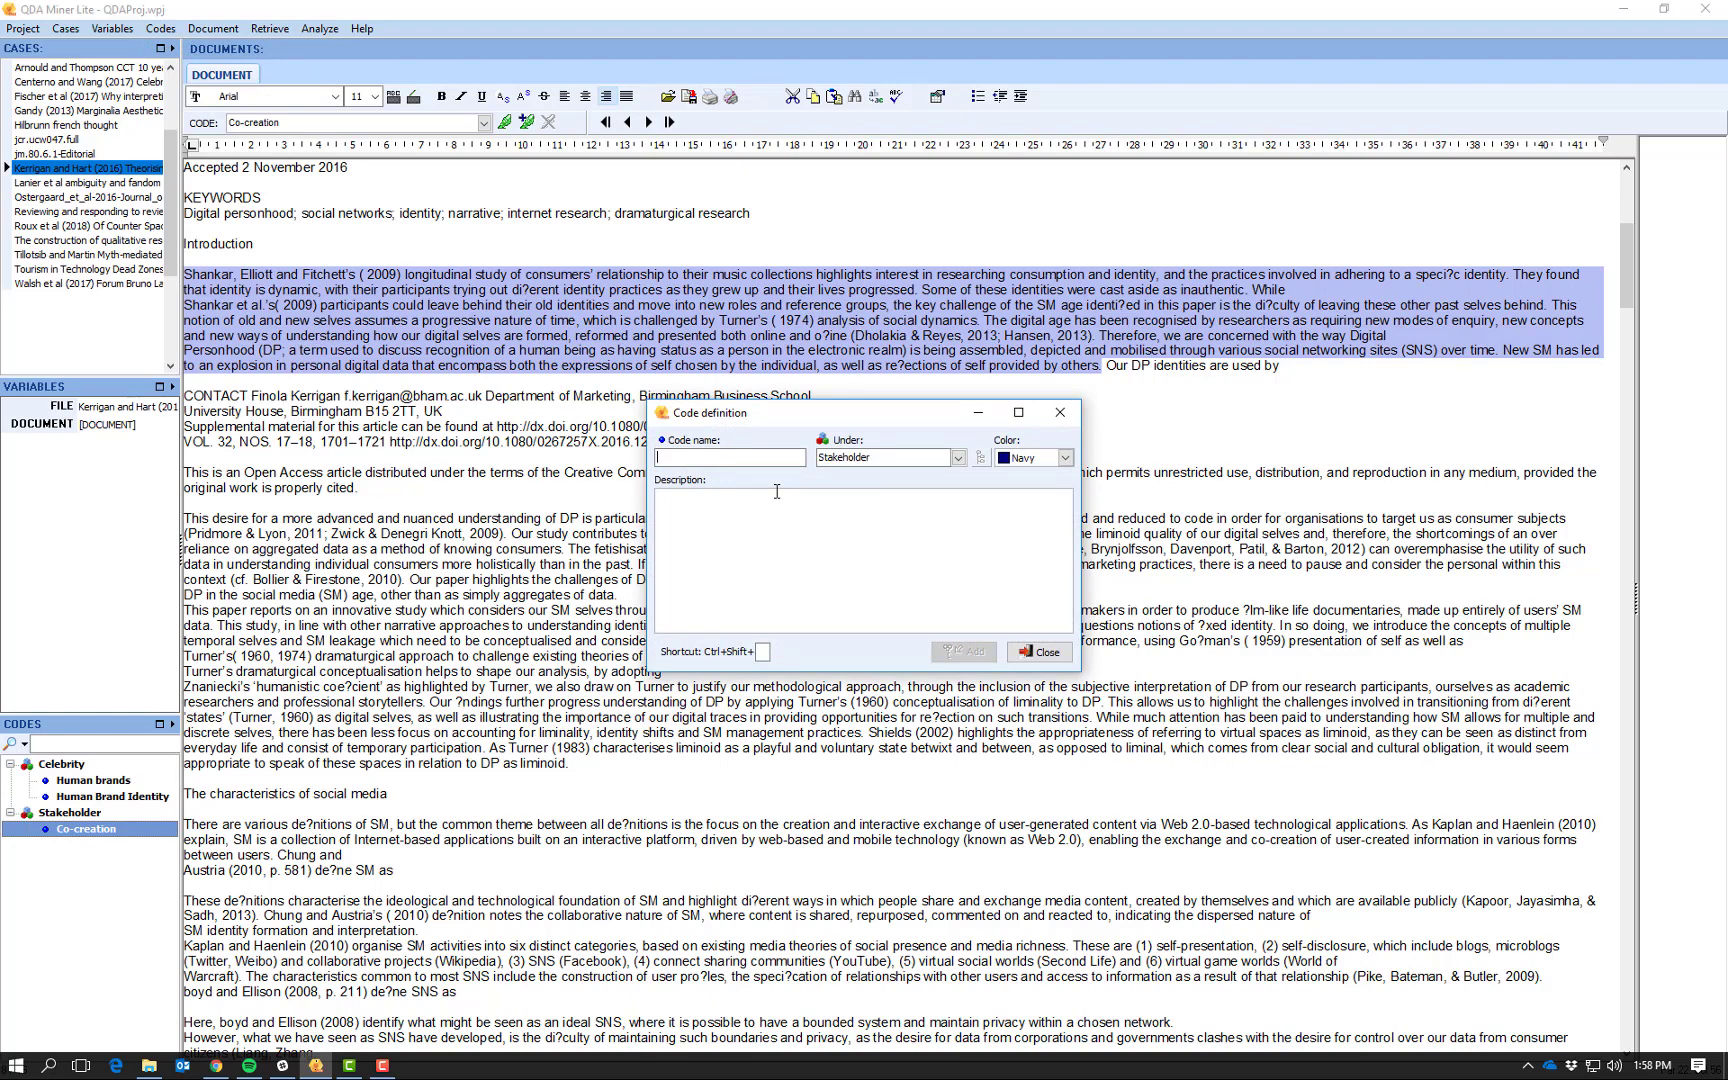
pyautogui.write('Identity')
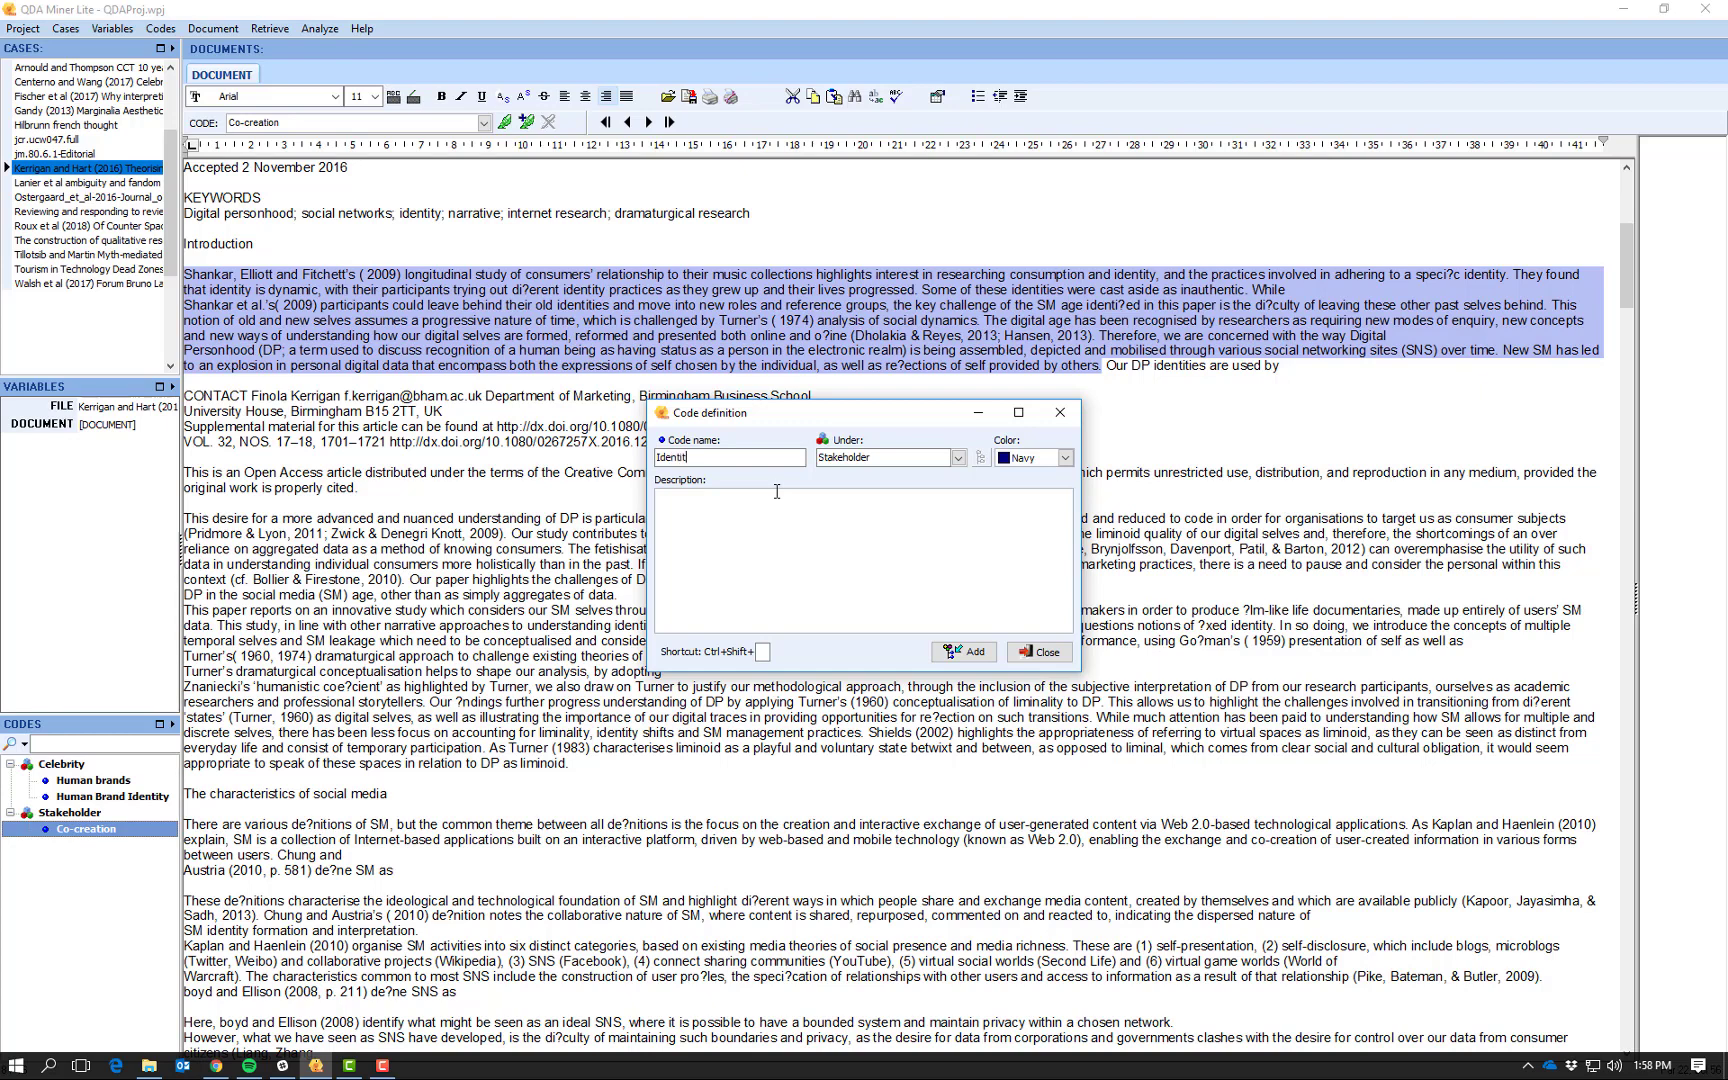
pyautogui.click(886, 455)
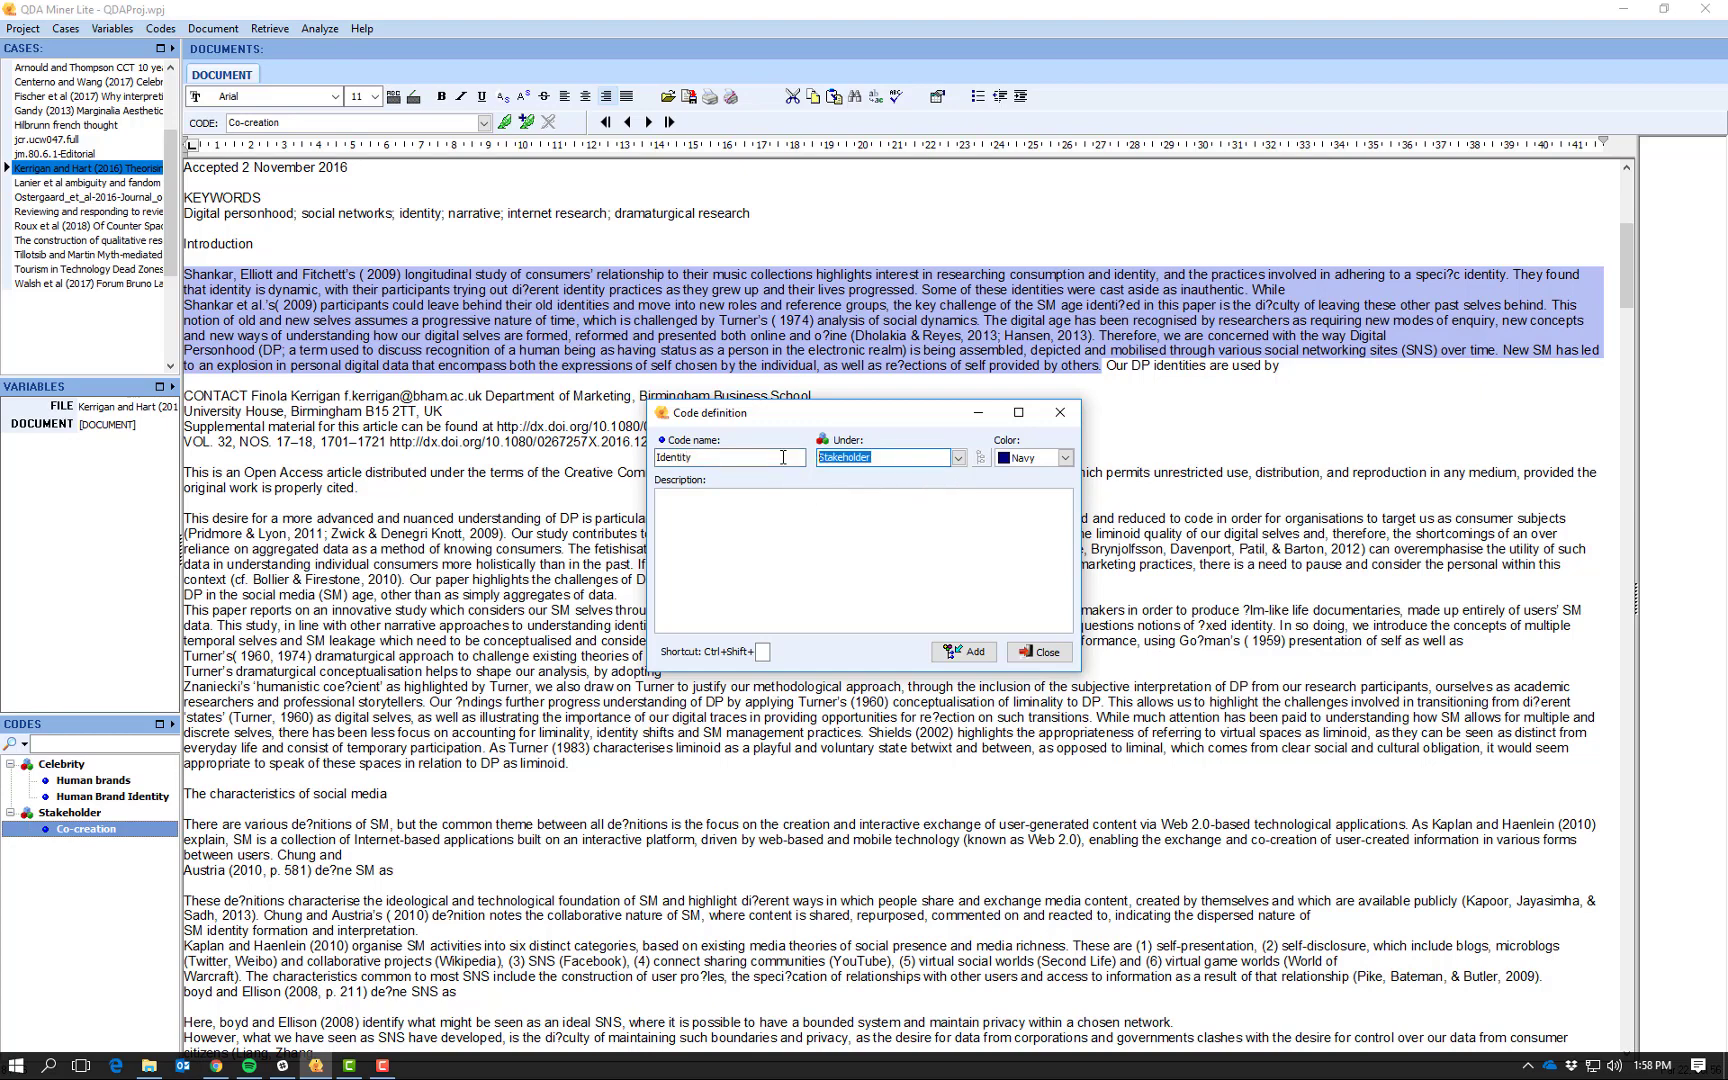
pyautogui.write('Consumer')
pyautogui.click(1066, 459)
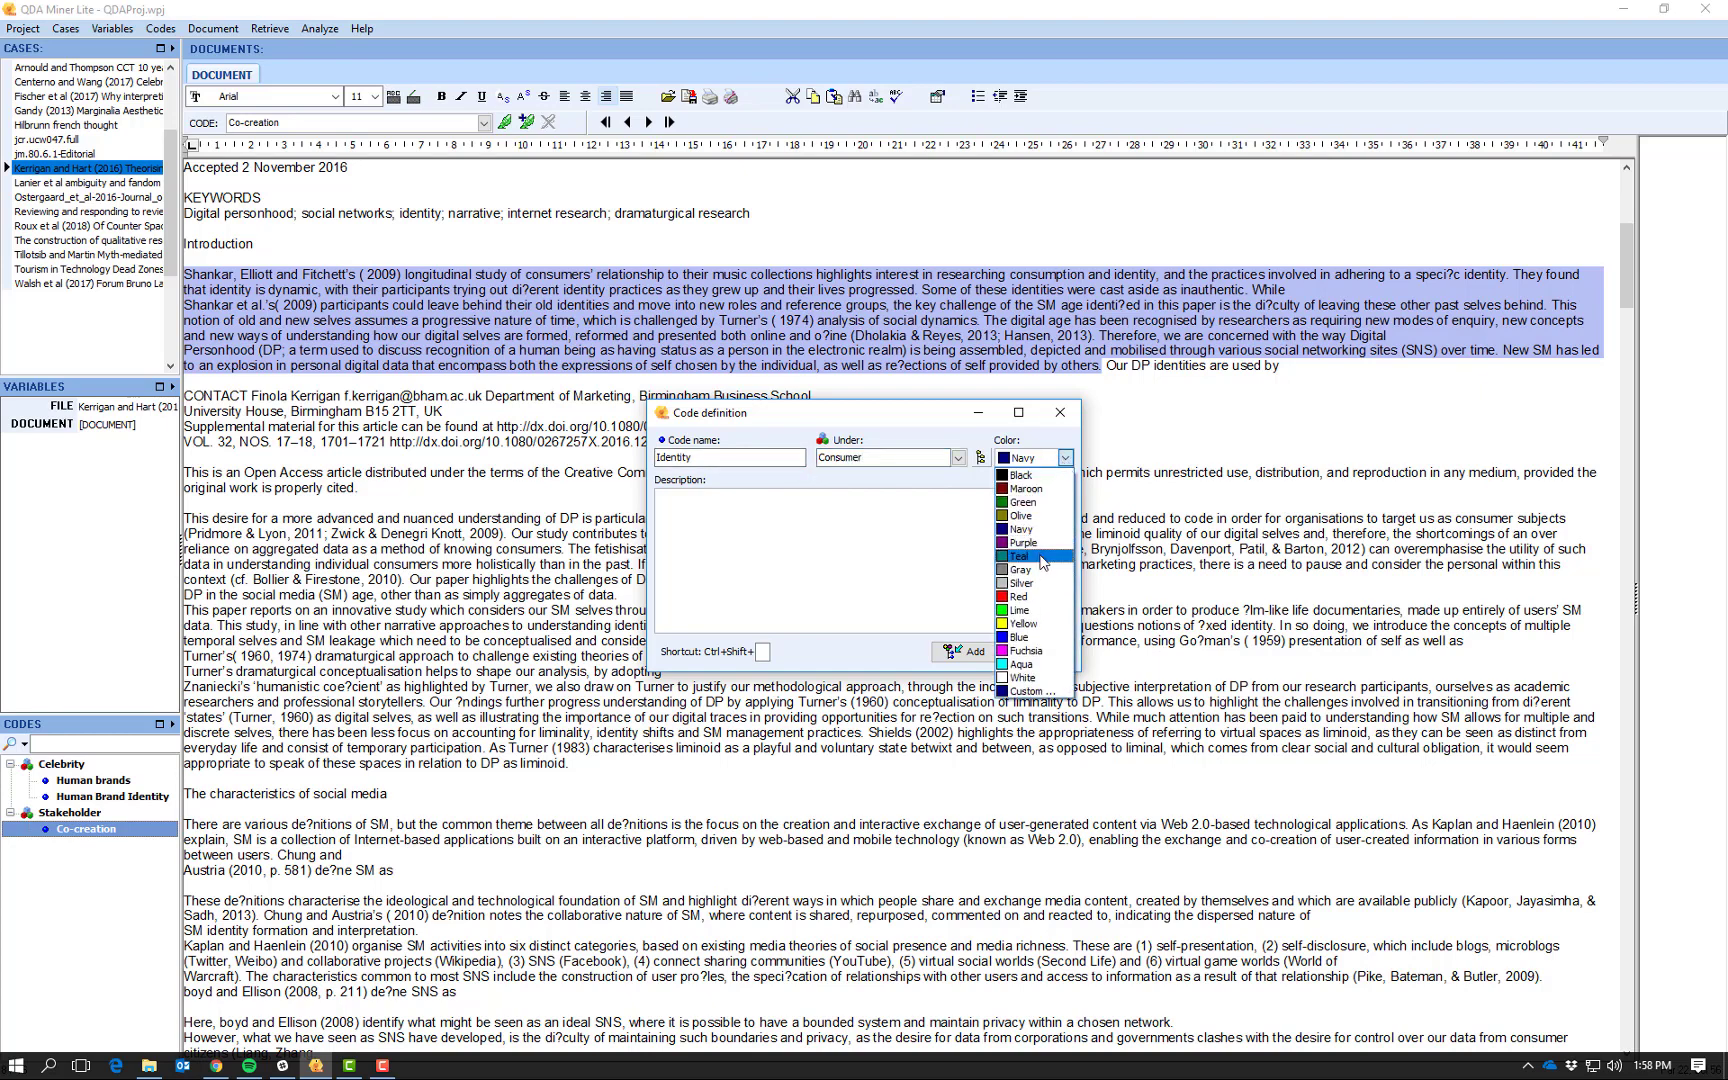
pyautogui.click(1019, 556)
pyautogui.click(964, 652)
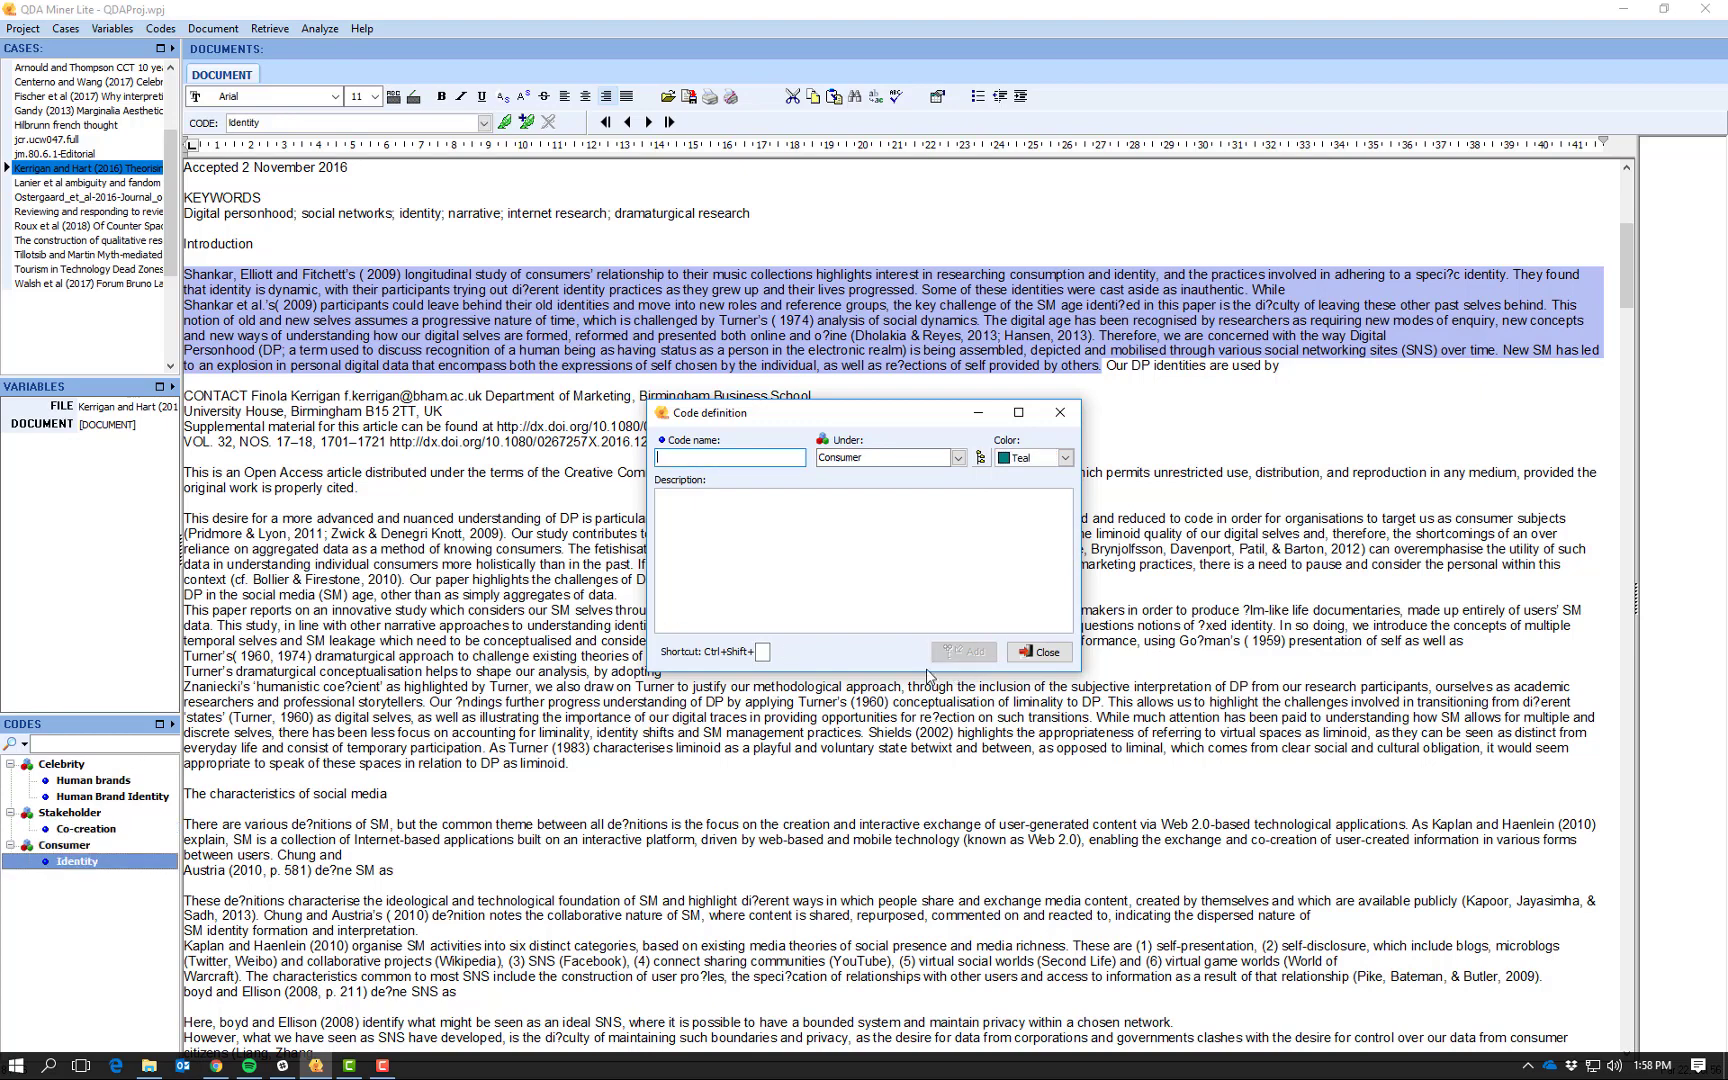
pyautogui.click(1043, 654)
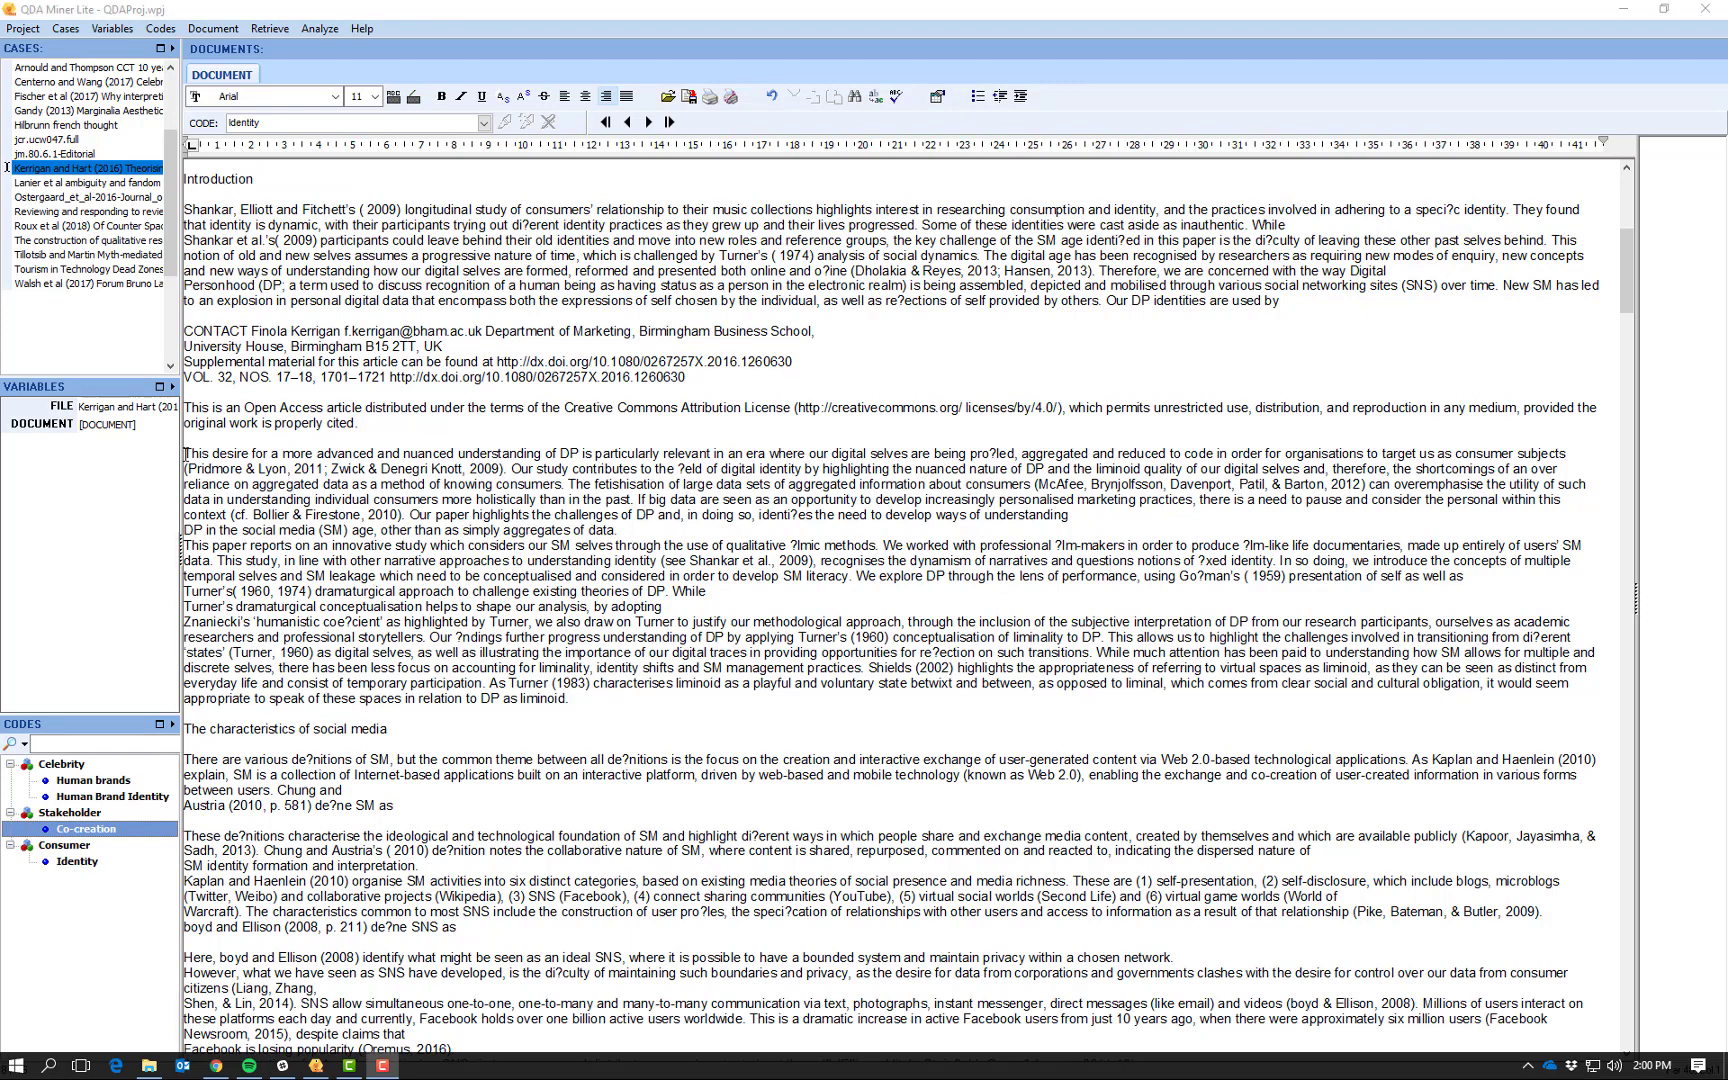
# Code the passage 'This desire for a more advanced…DP as liminoid.' as Co-creation.
pyautogui.moveTo(185, 455); pyautogui.dragTo(661, 702)
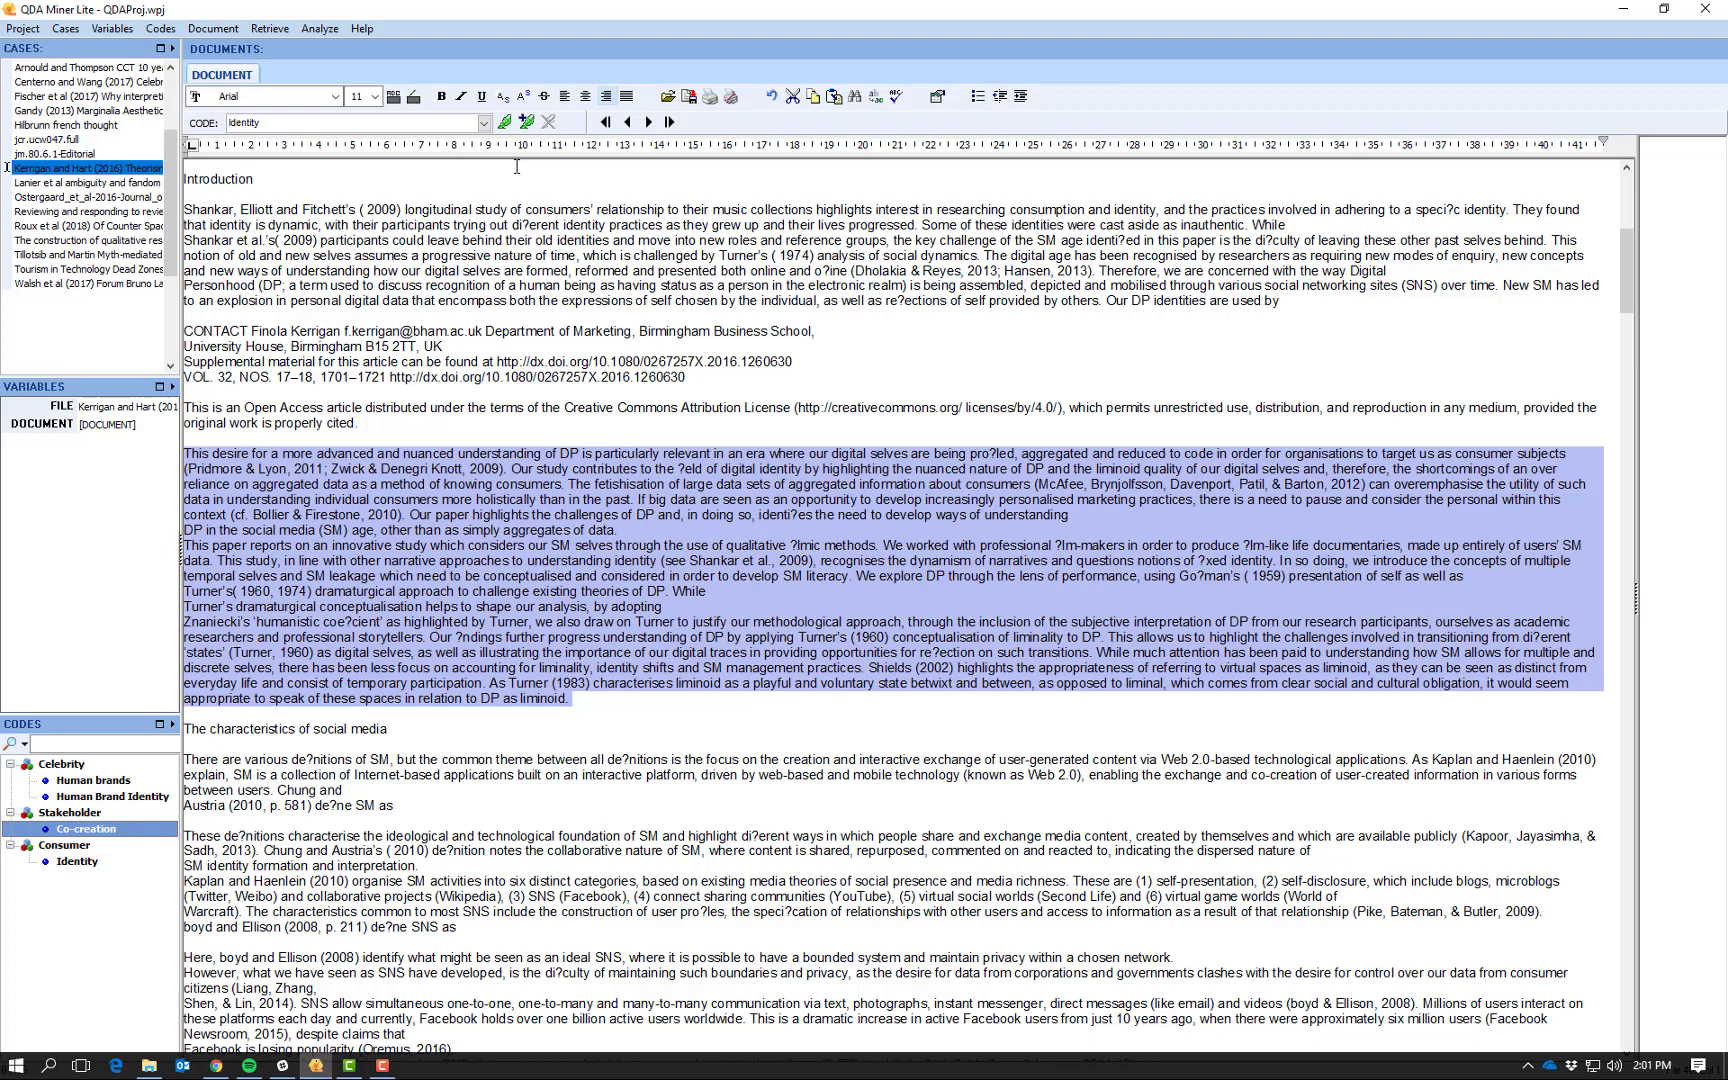
pyautogui.click(484, 123)
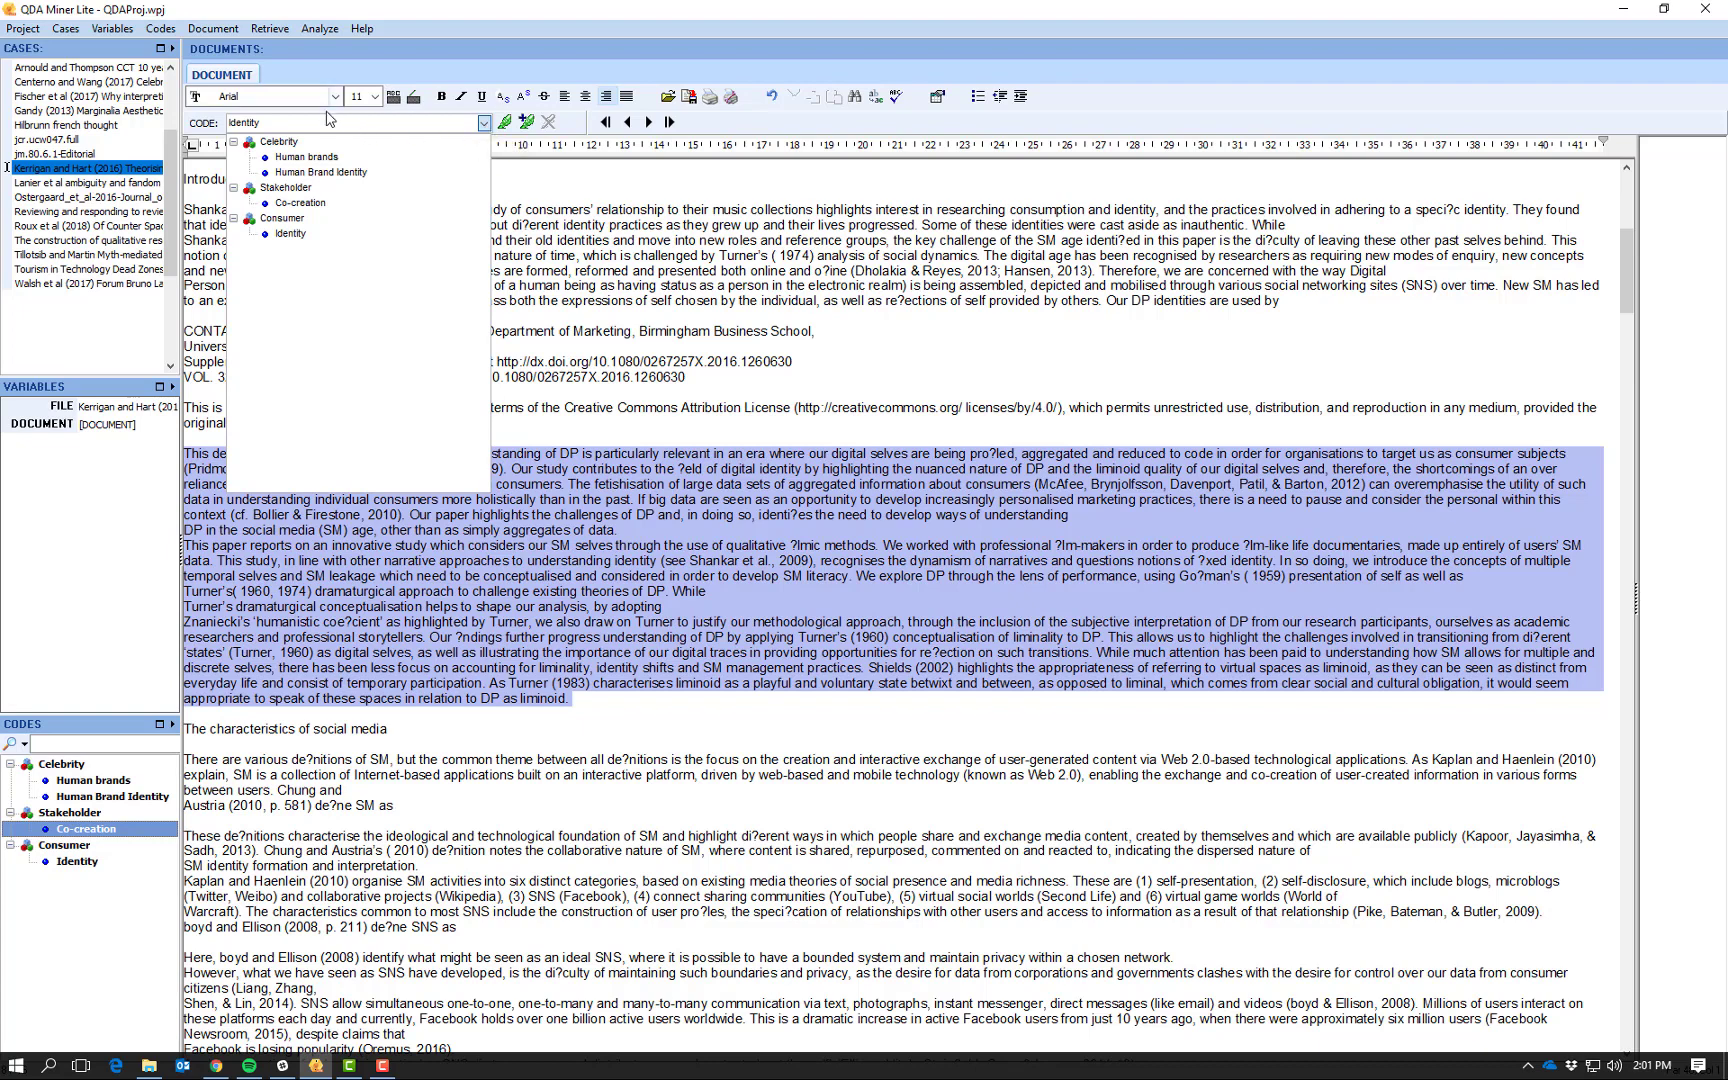
pyautogui.click(318, 204)
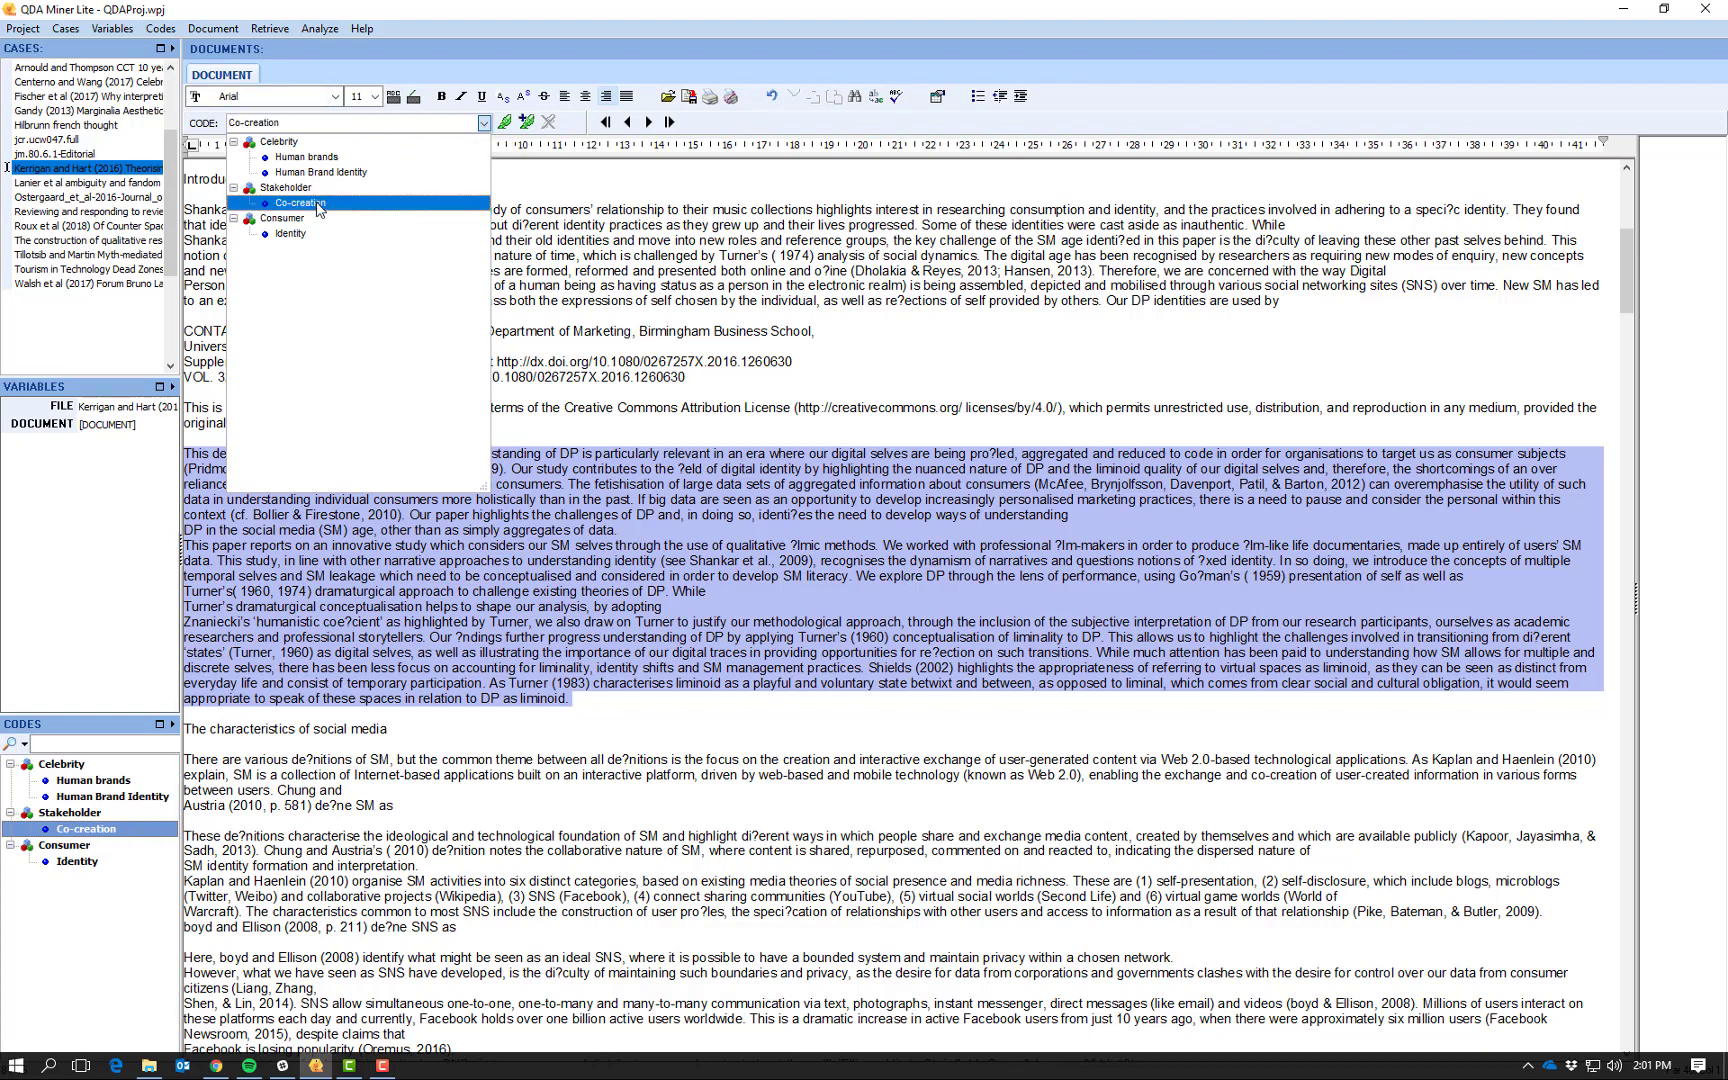
pyautogui.click(318, 204)
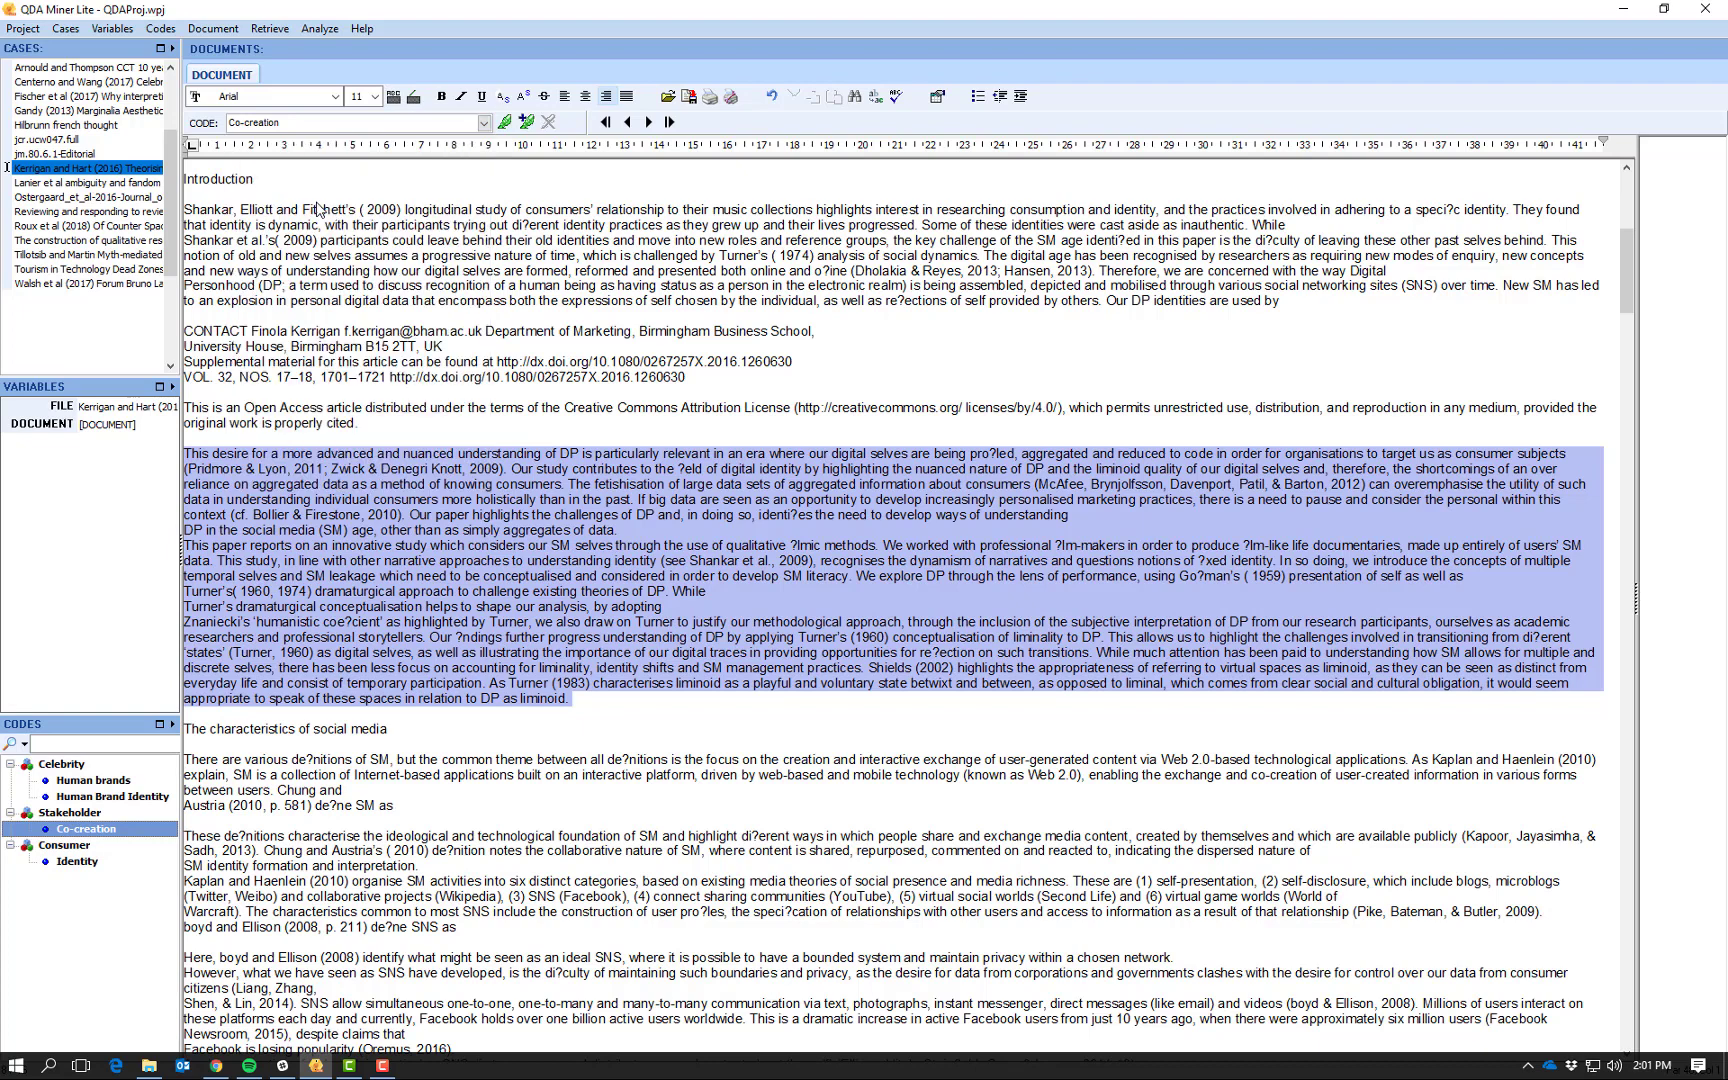
pyautogui.click(505, 123)
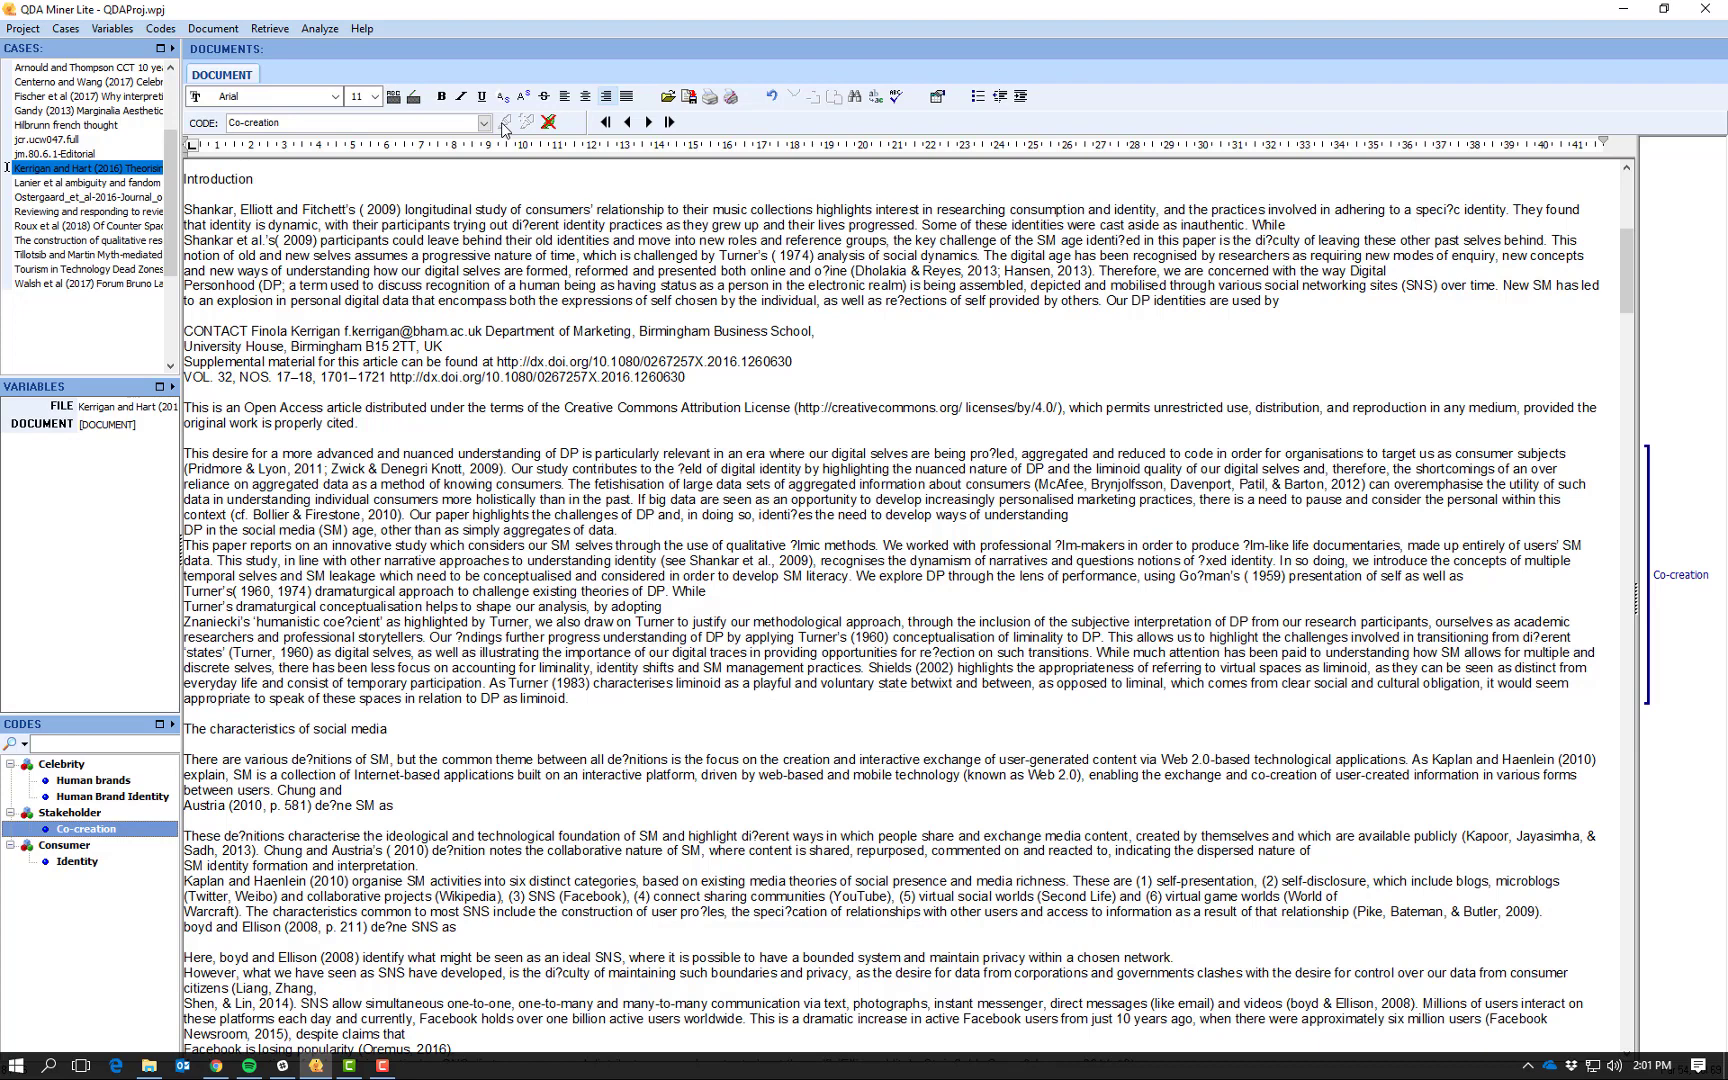
# Check the details of the Co-creation coding on the Centeno and Wang article.
pyautogui.moveTo(1678, 585)
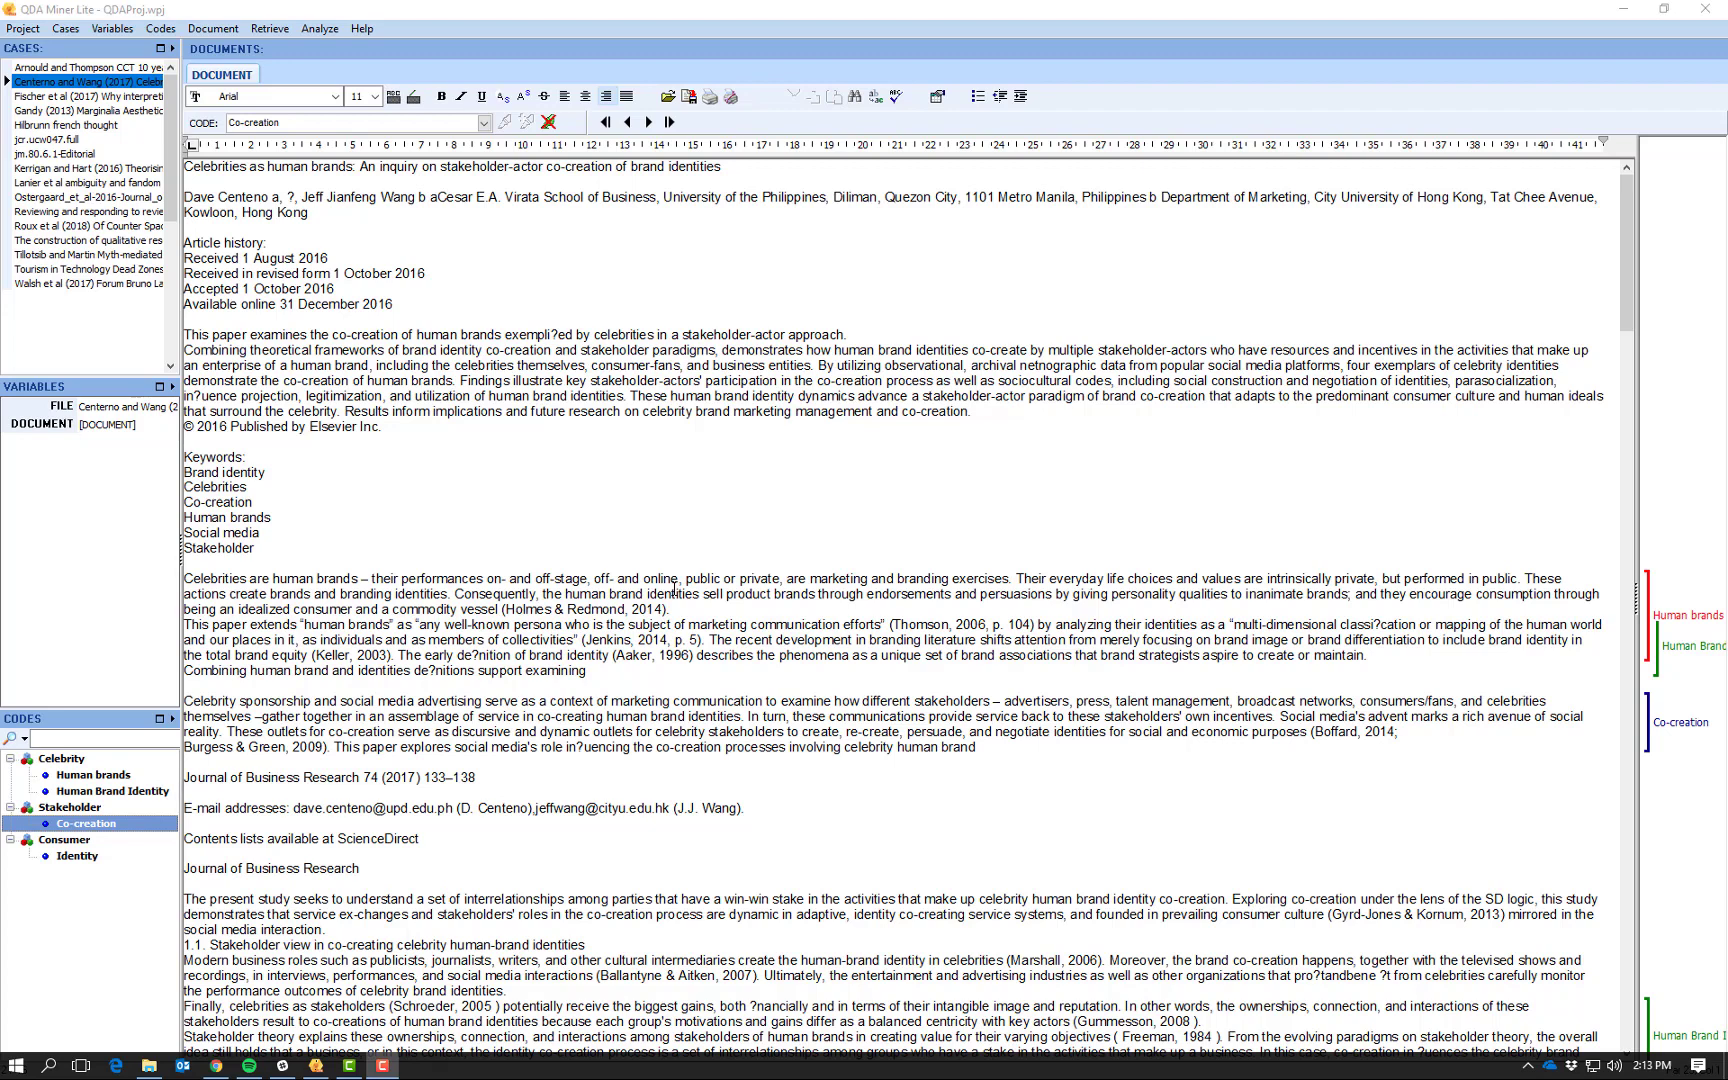
# Set up a Coding Retrieval limited to the Human Brand Identity and Identity codes.
pyautogui.click(281, 33)
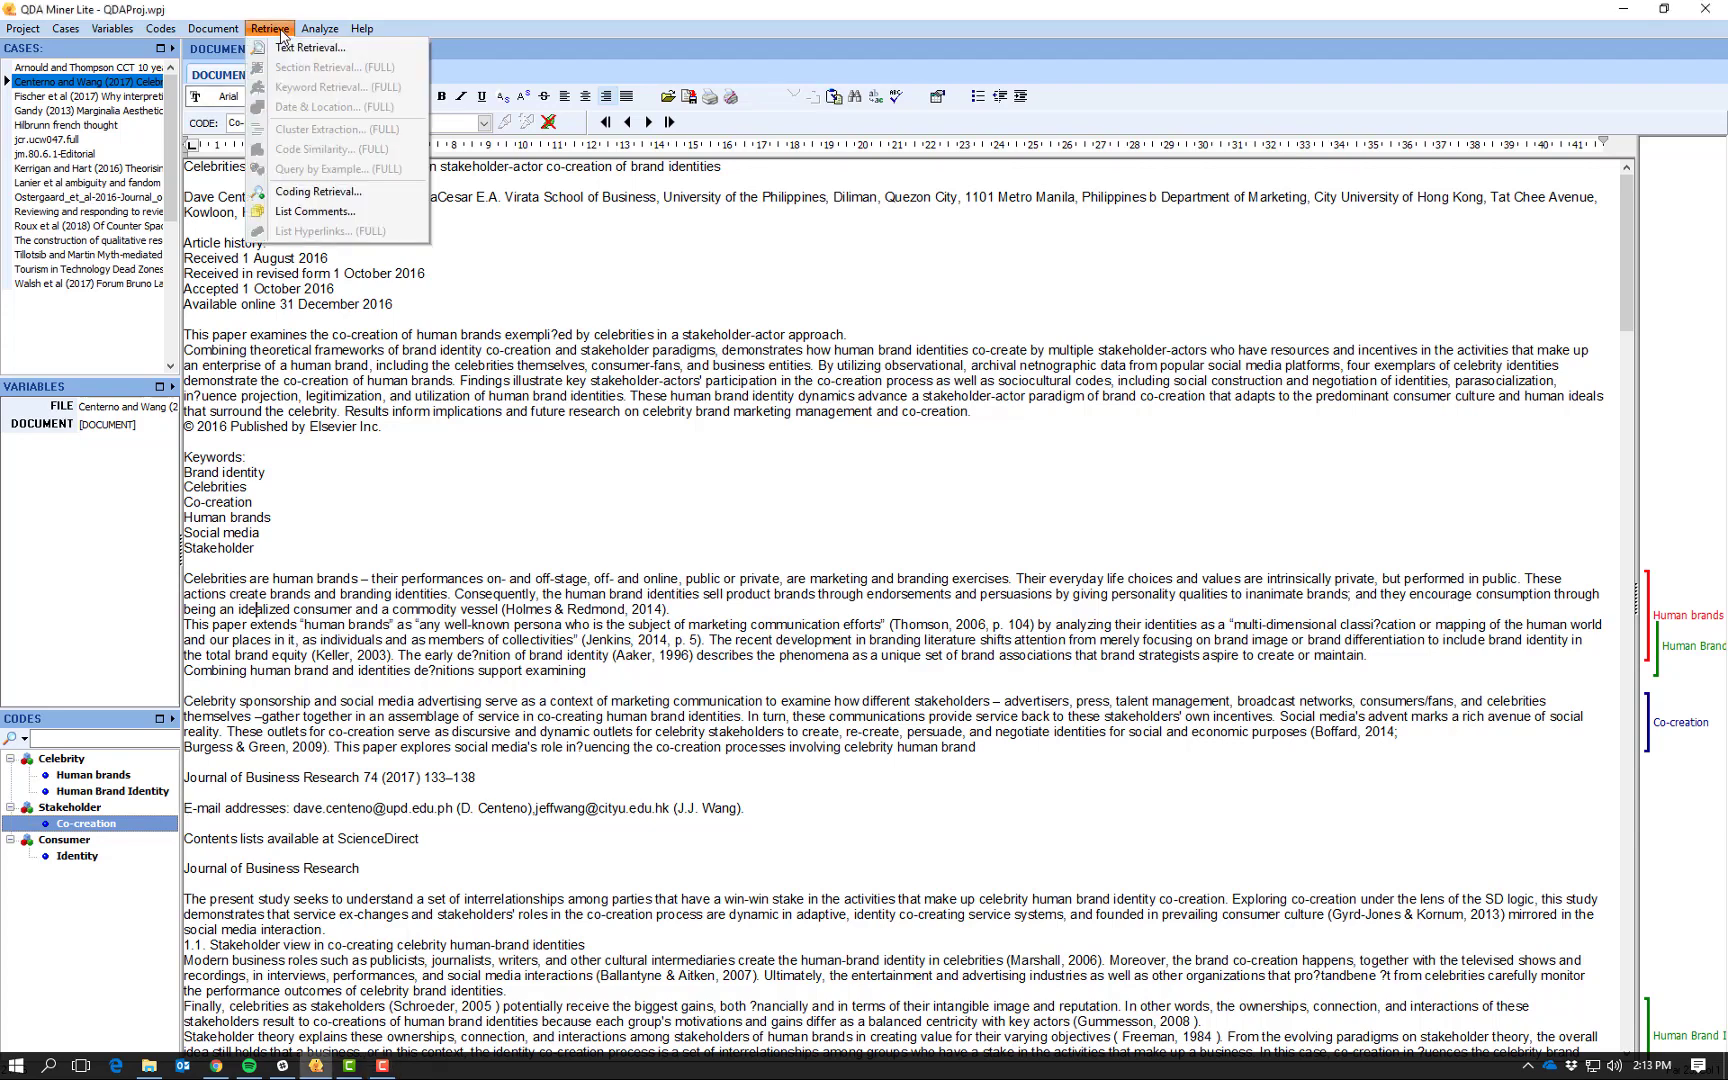
pyautogui.click(306, 192)
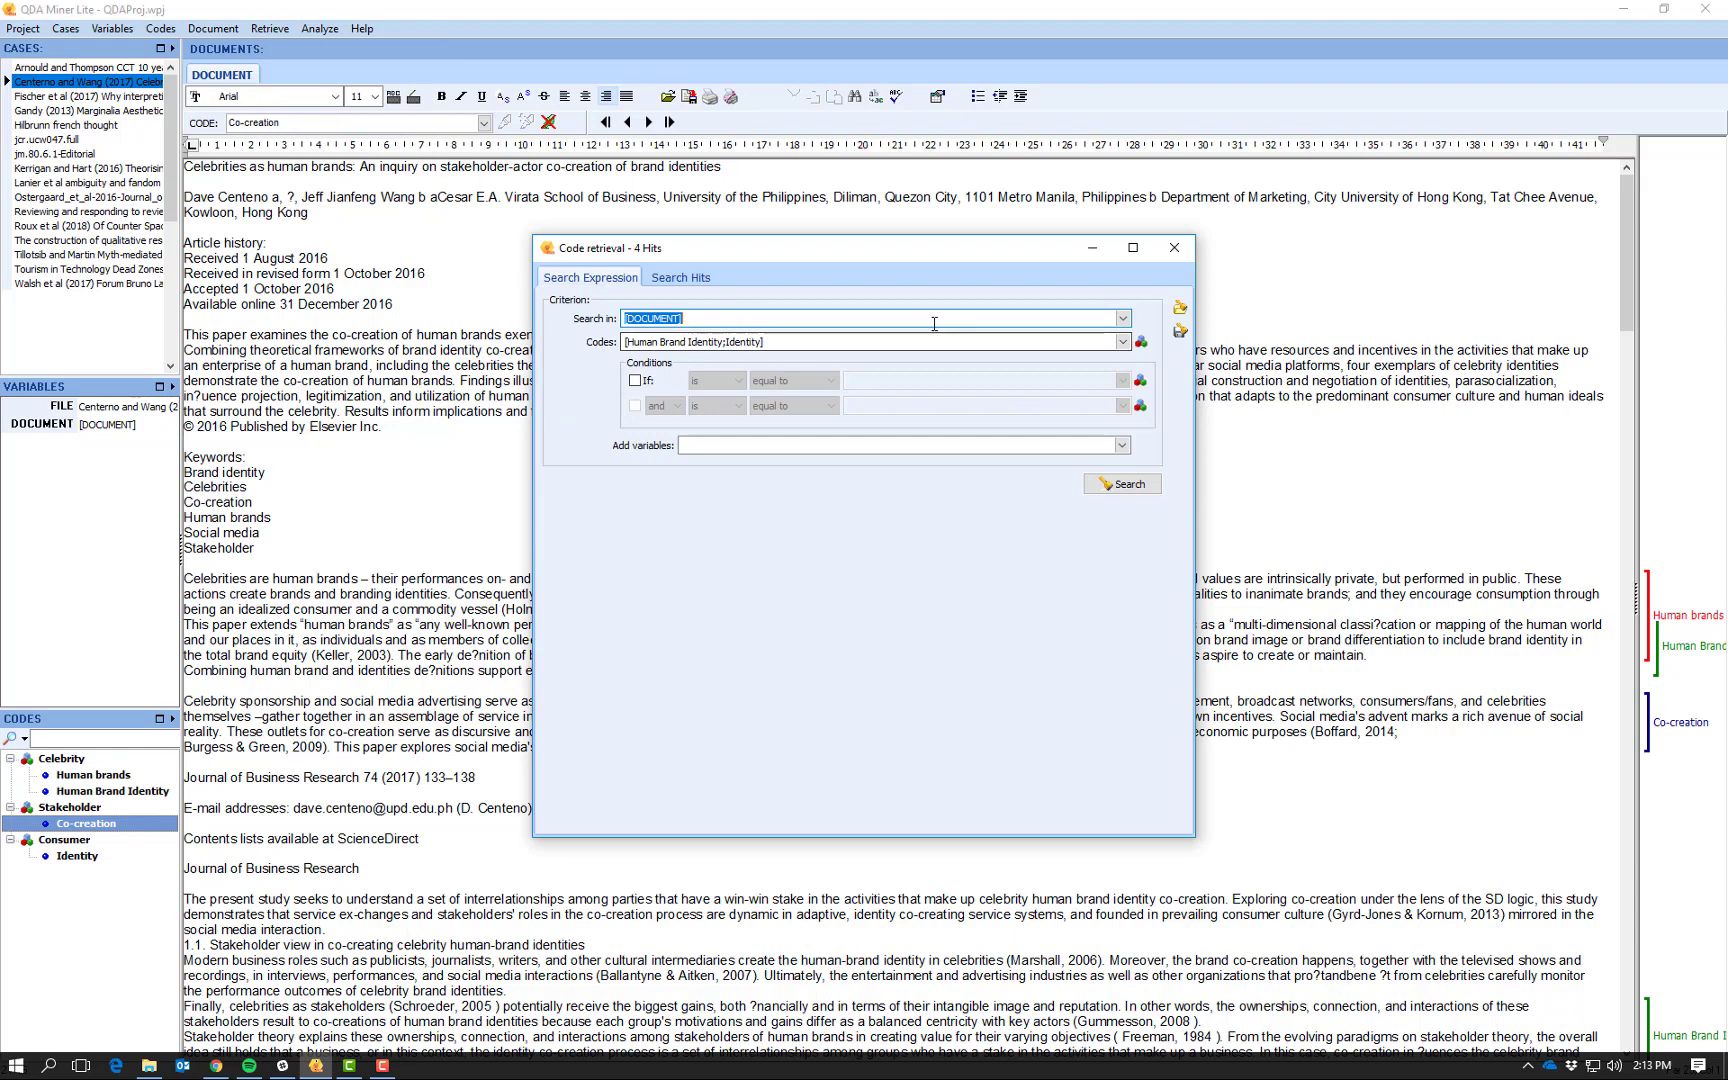
pyautogui.click(1124, 343)
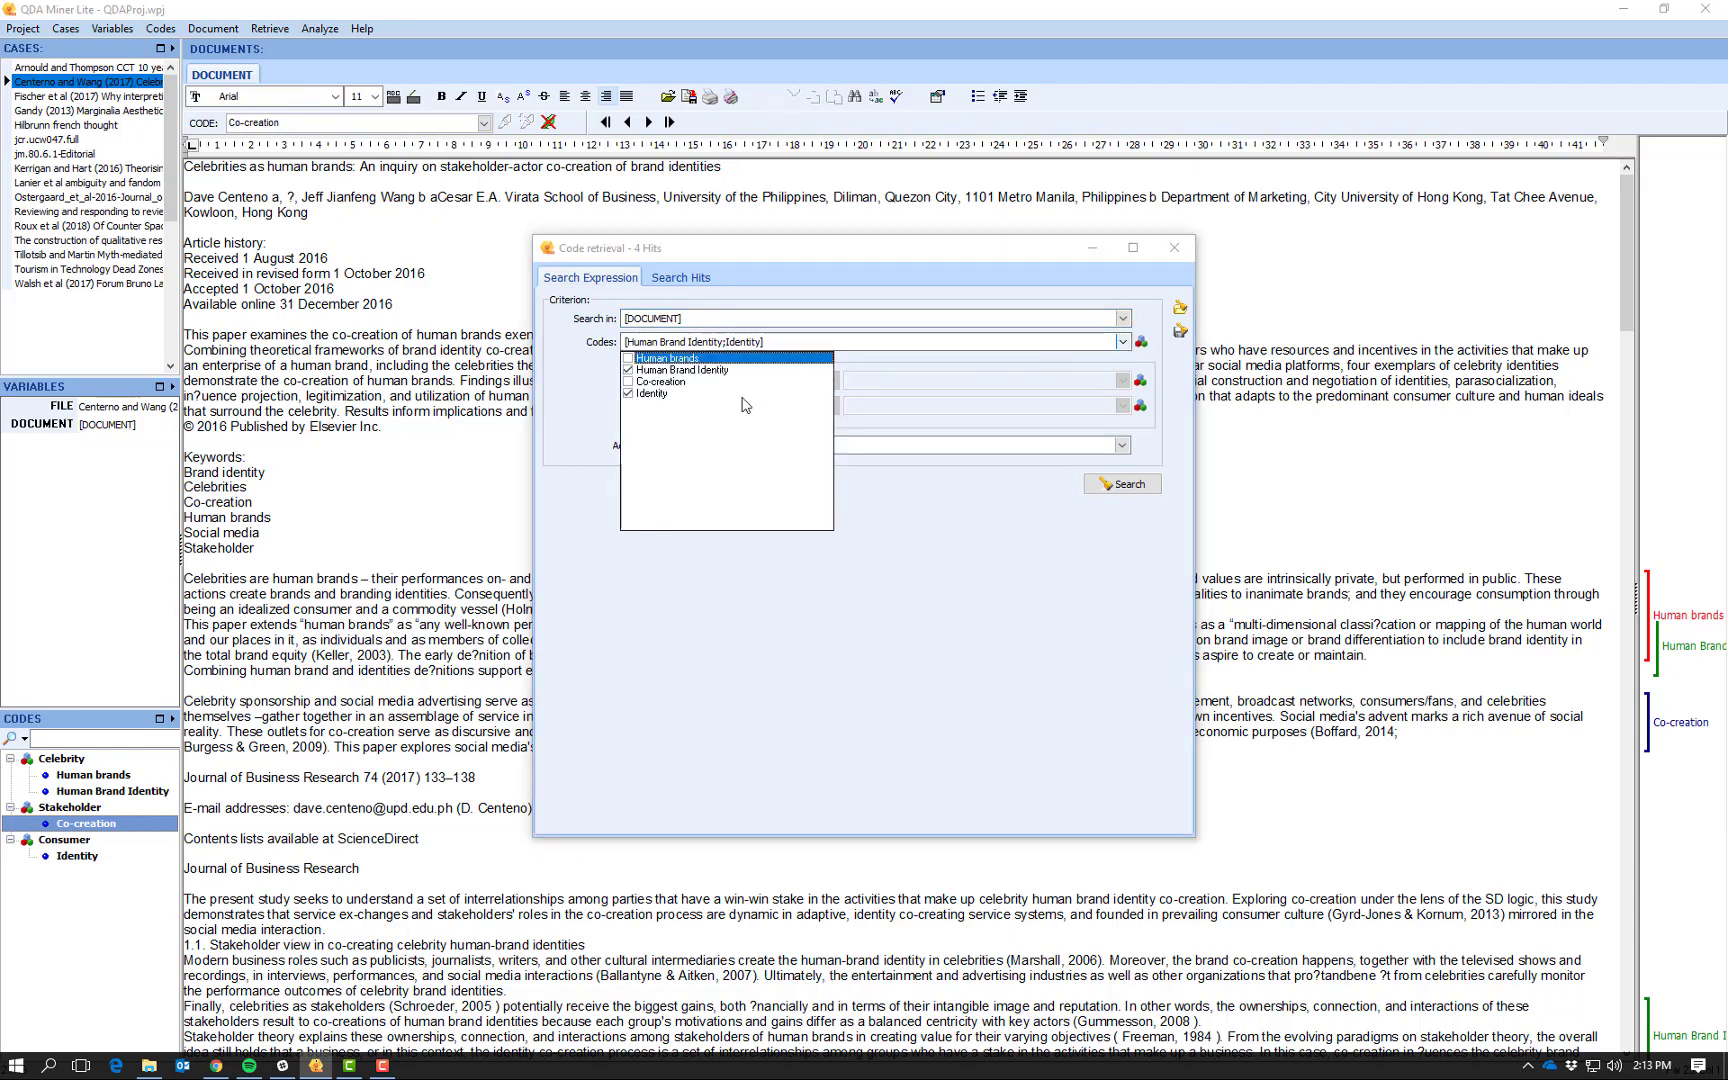
pyautogui.click(629, 371)
pyautogui.click(628, 393)
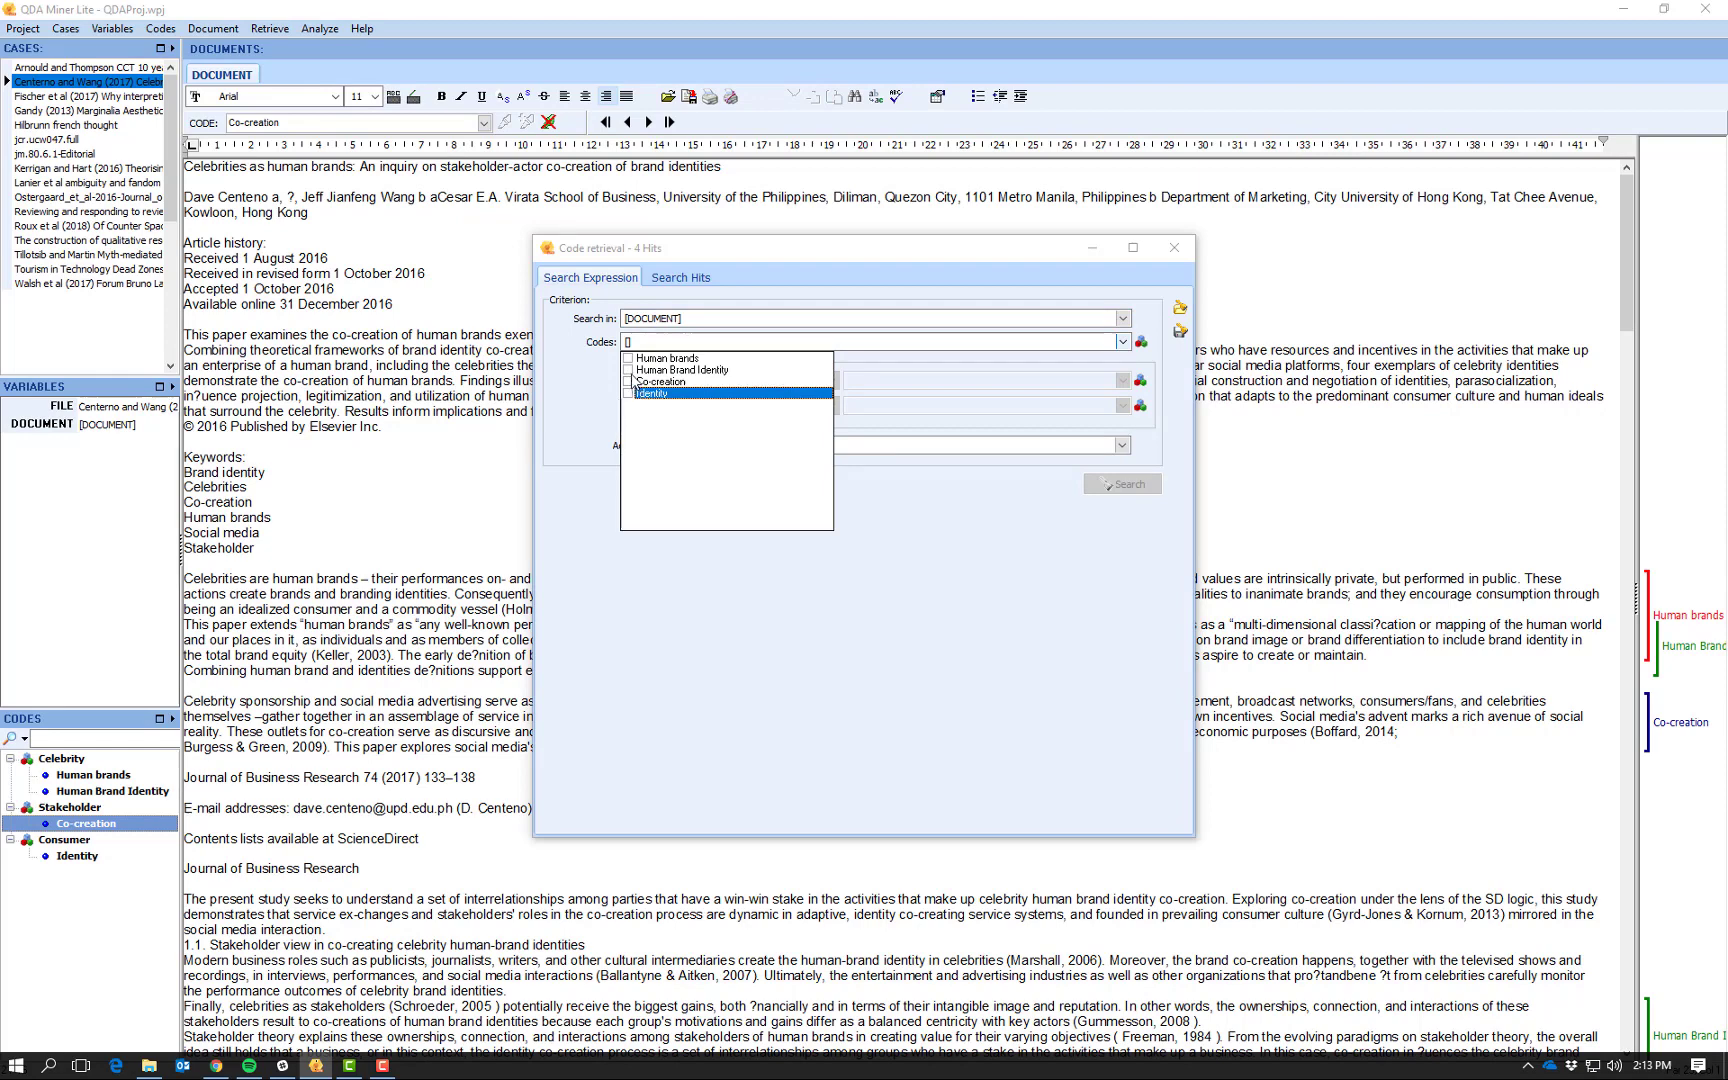
pyautogui.click(628, 370)
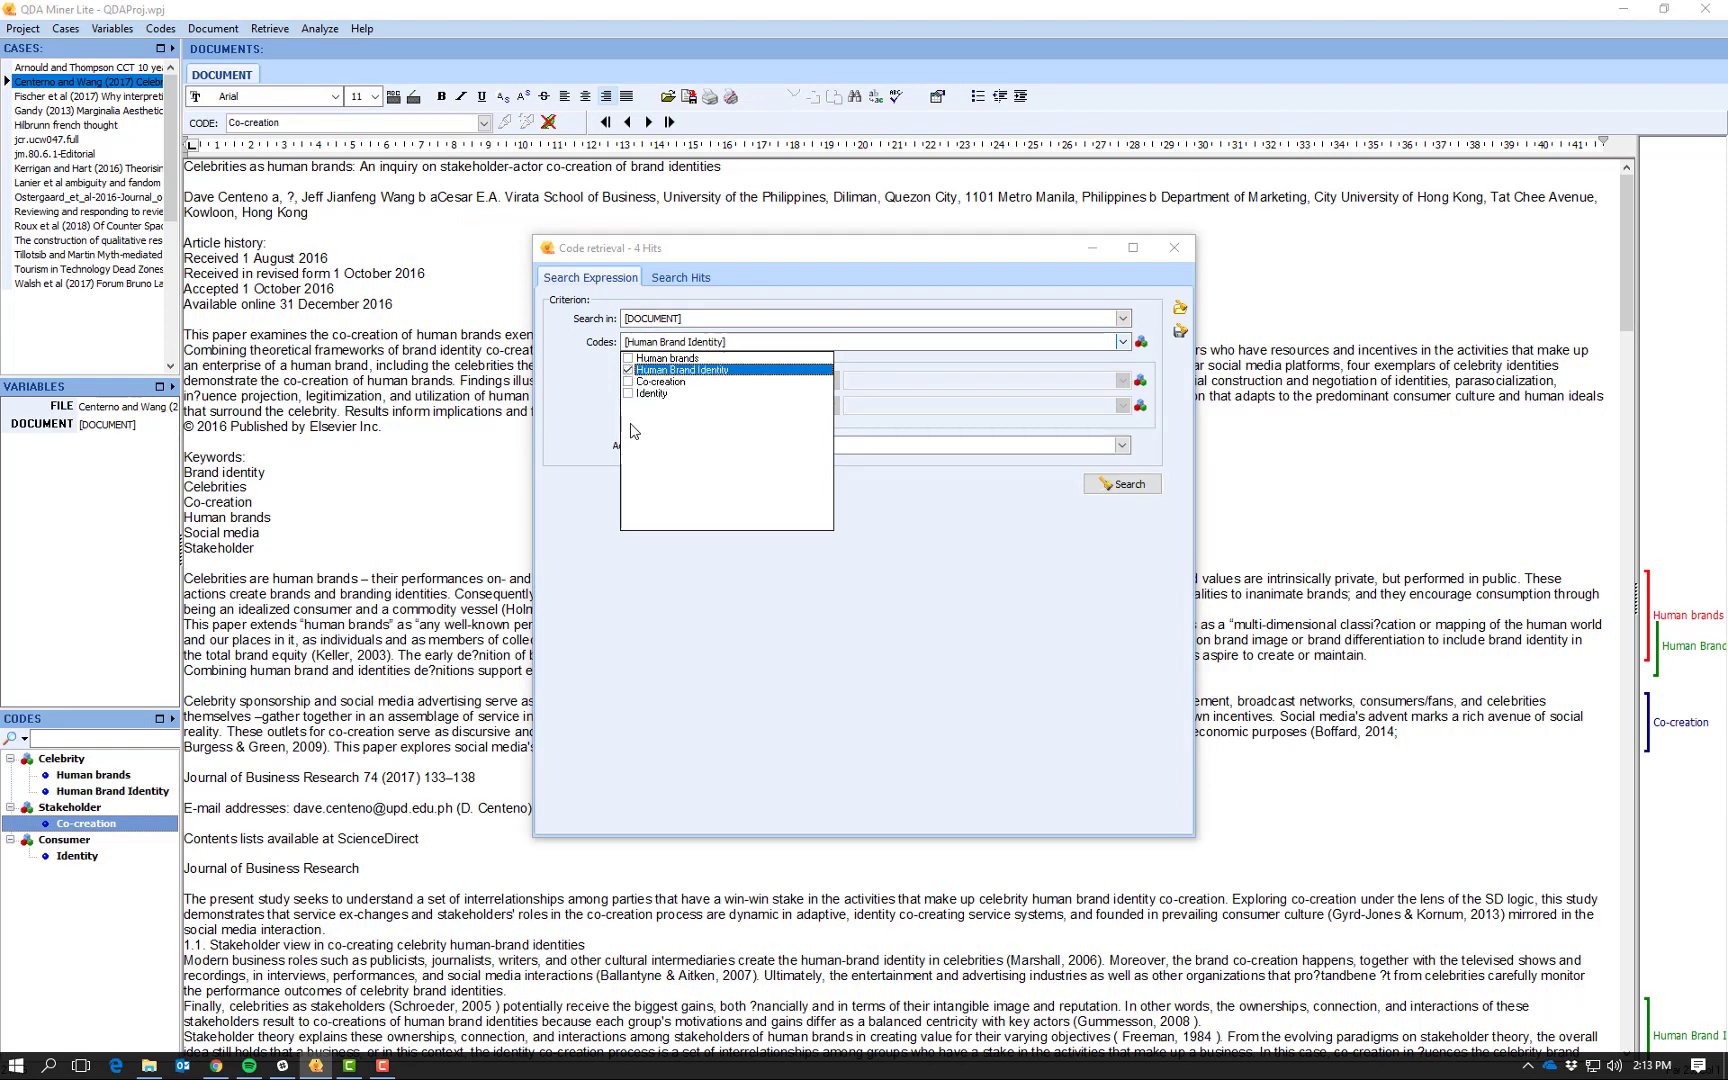
pyautogui.click(628, 394)
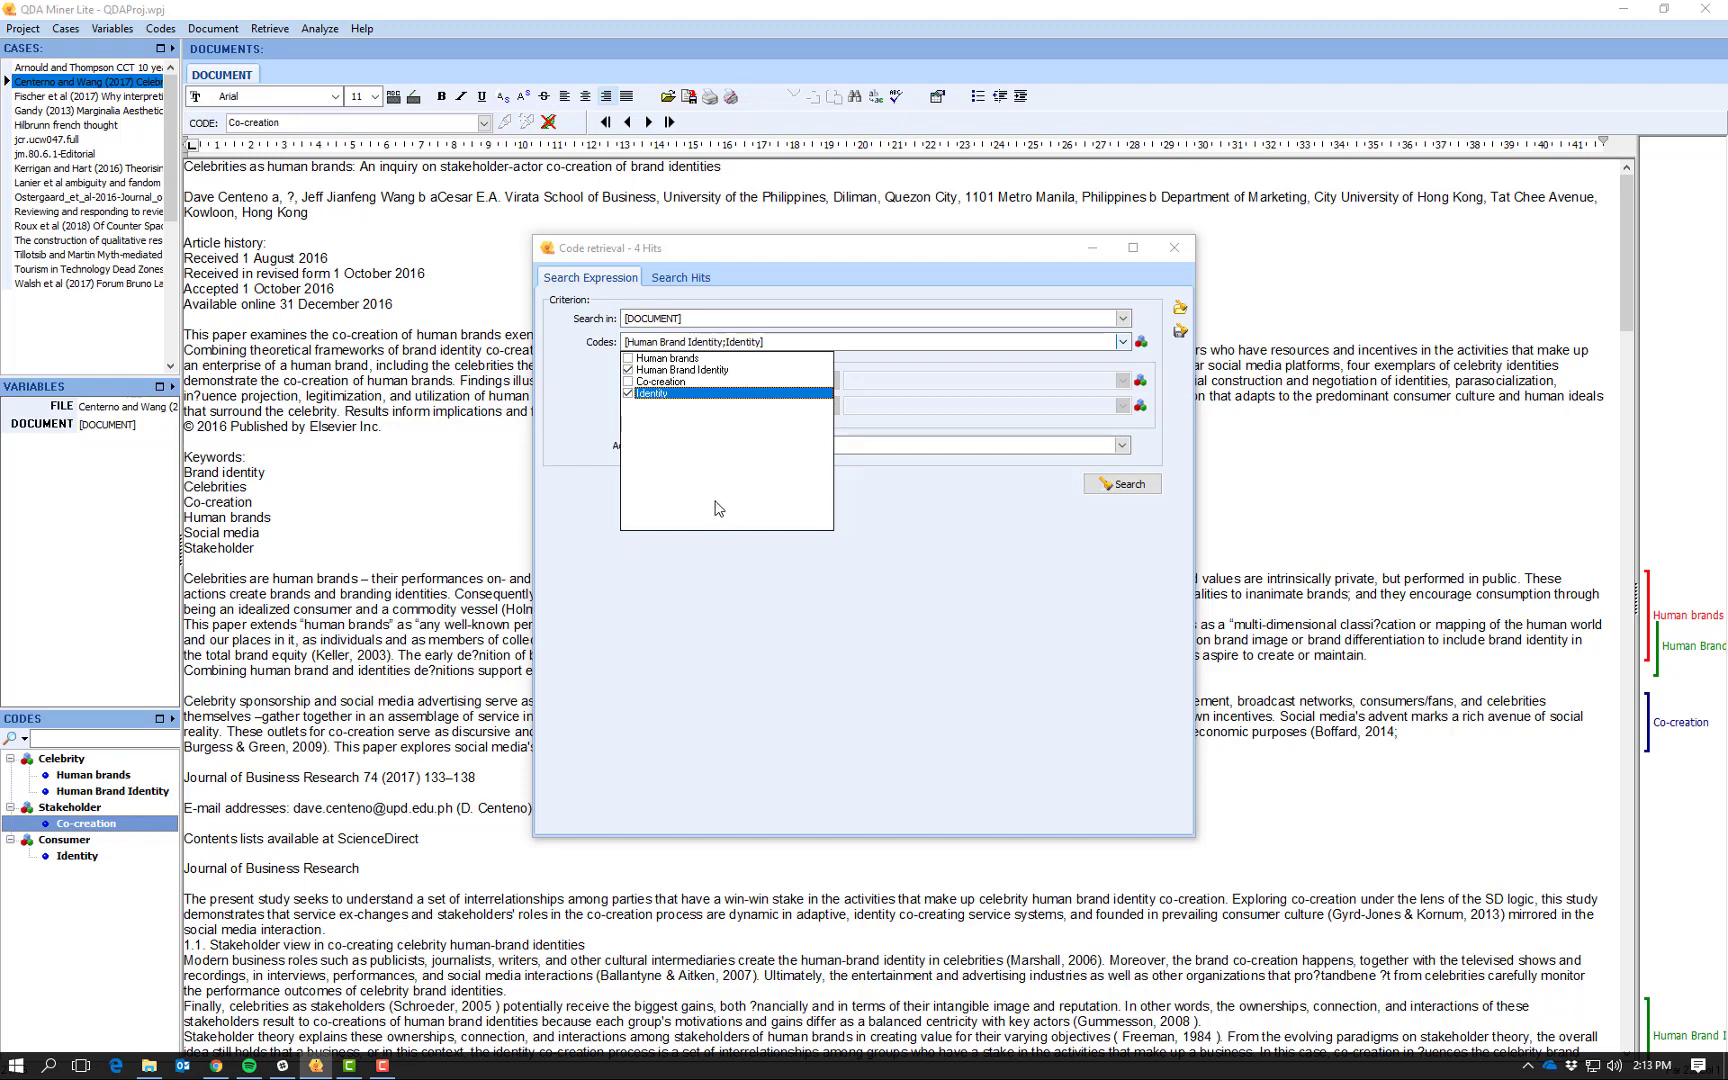
pyautogui.click(899, 523)
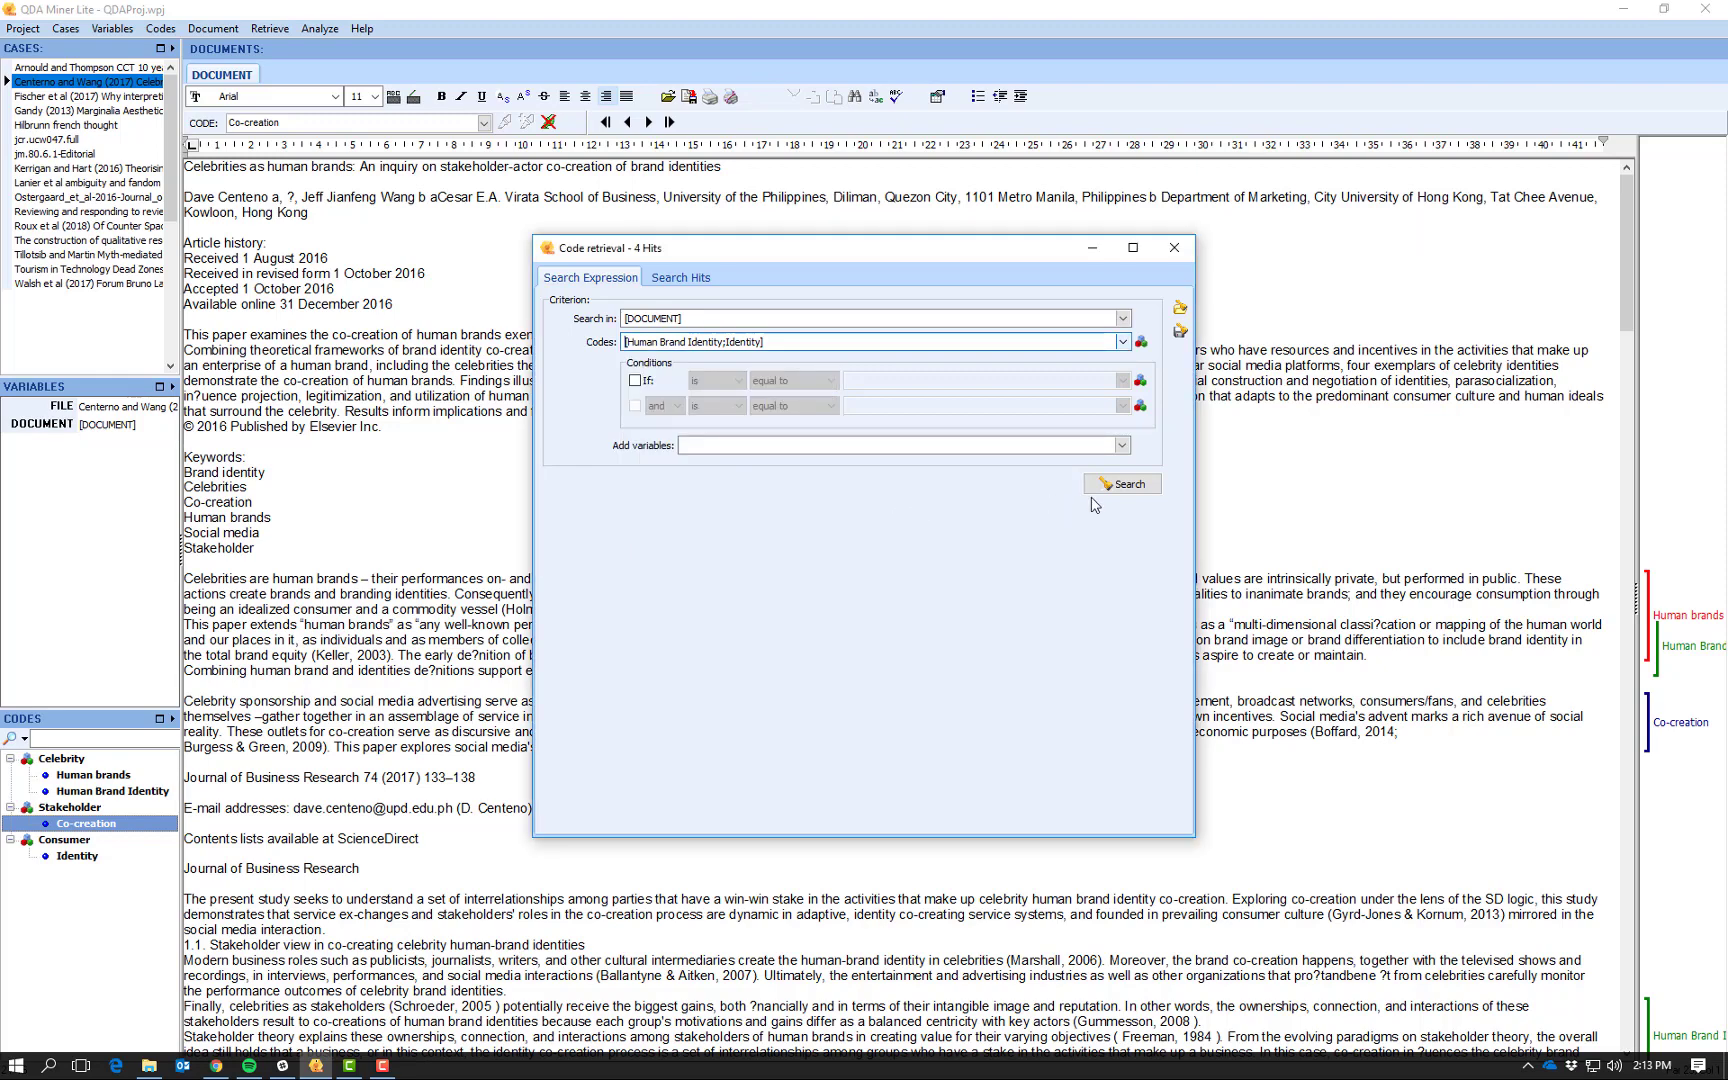
# Run the retrieval and widen the results window to reveal Coder, Date, Words and Comment columns.
pyautogui.click(1122, 485)
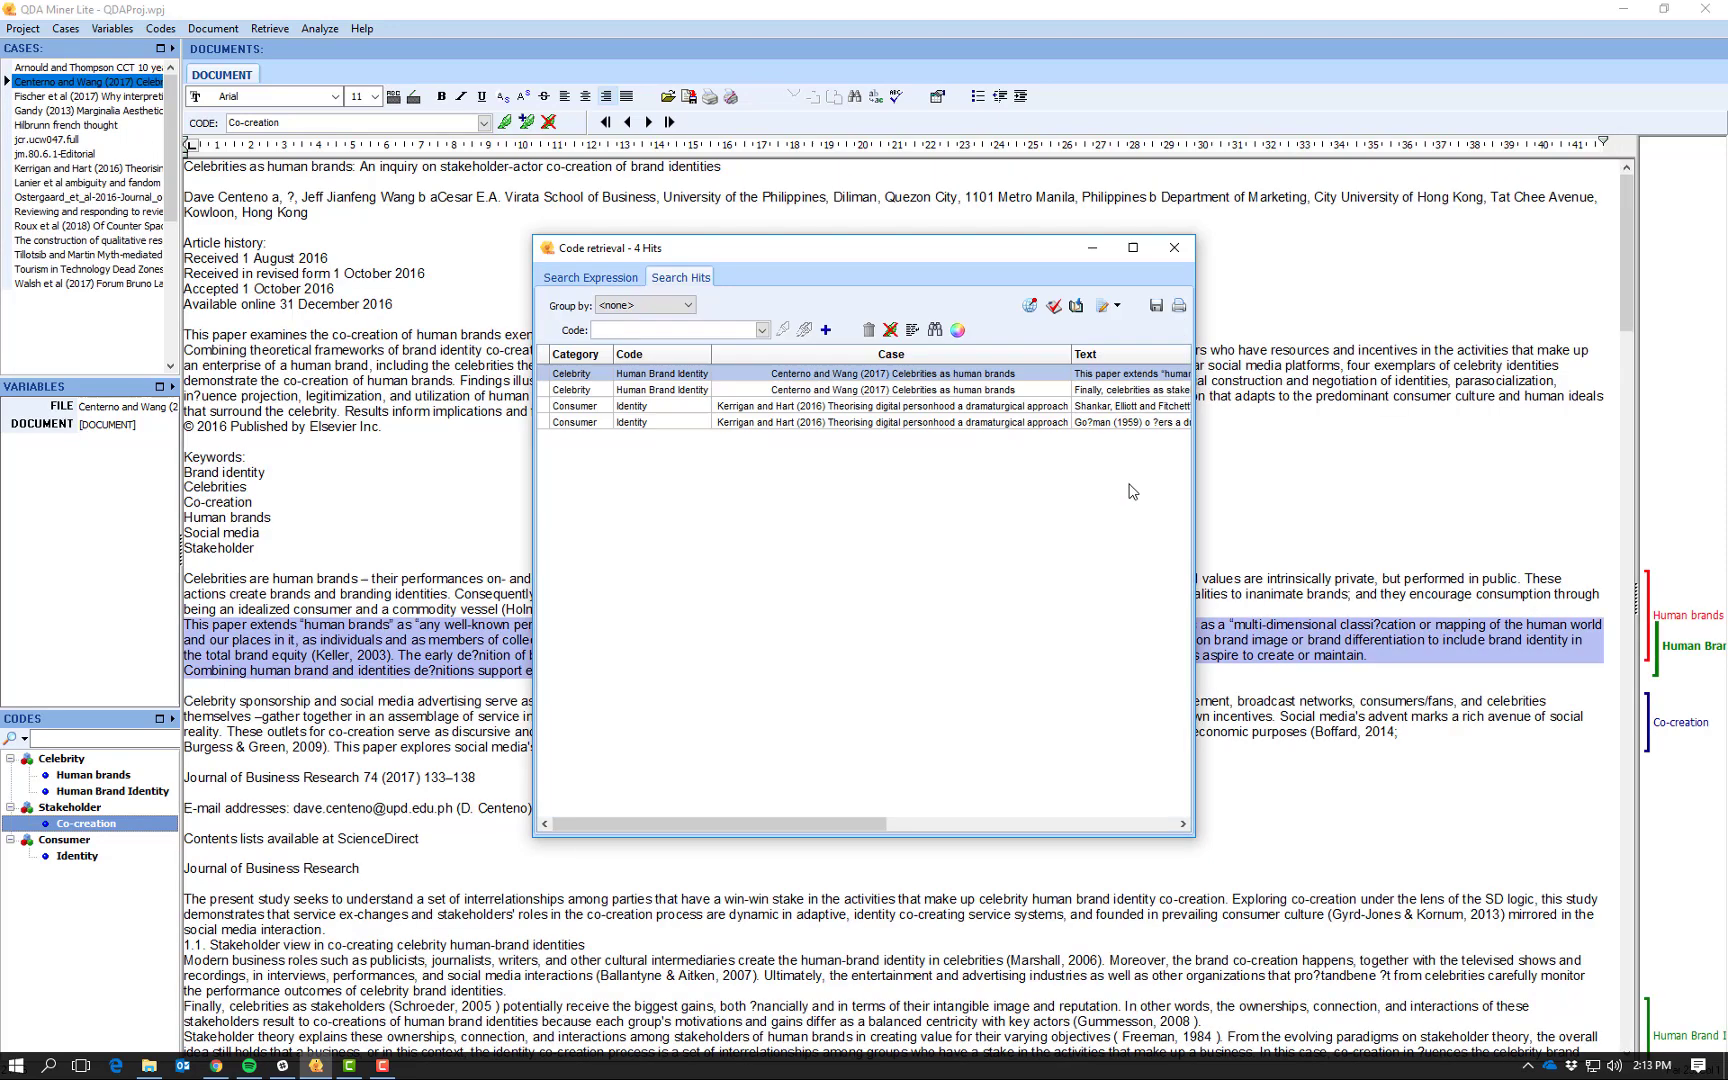
pyautogui.click(1195, 838)
pyautogui.moveTo(1368, 905); pyautogui.dragTo(1578, 918)
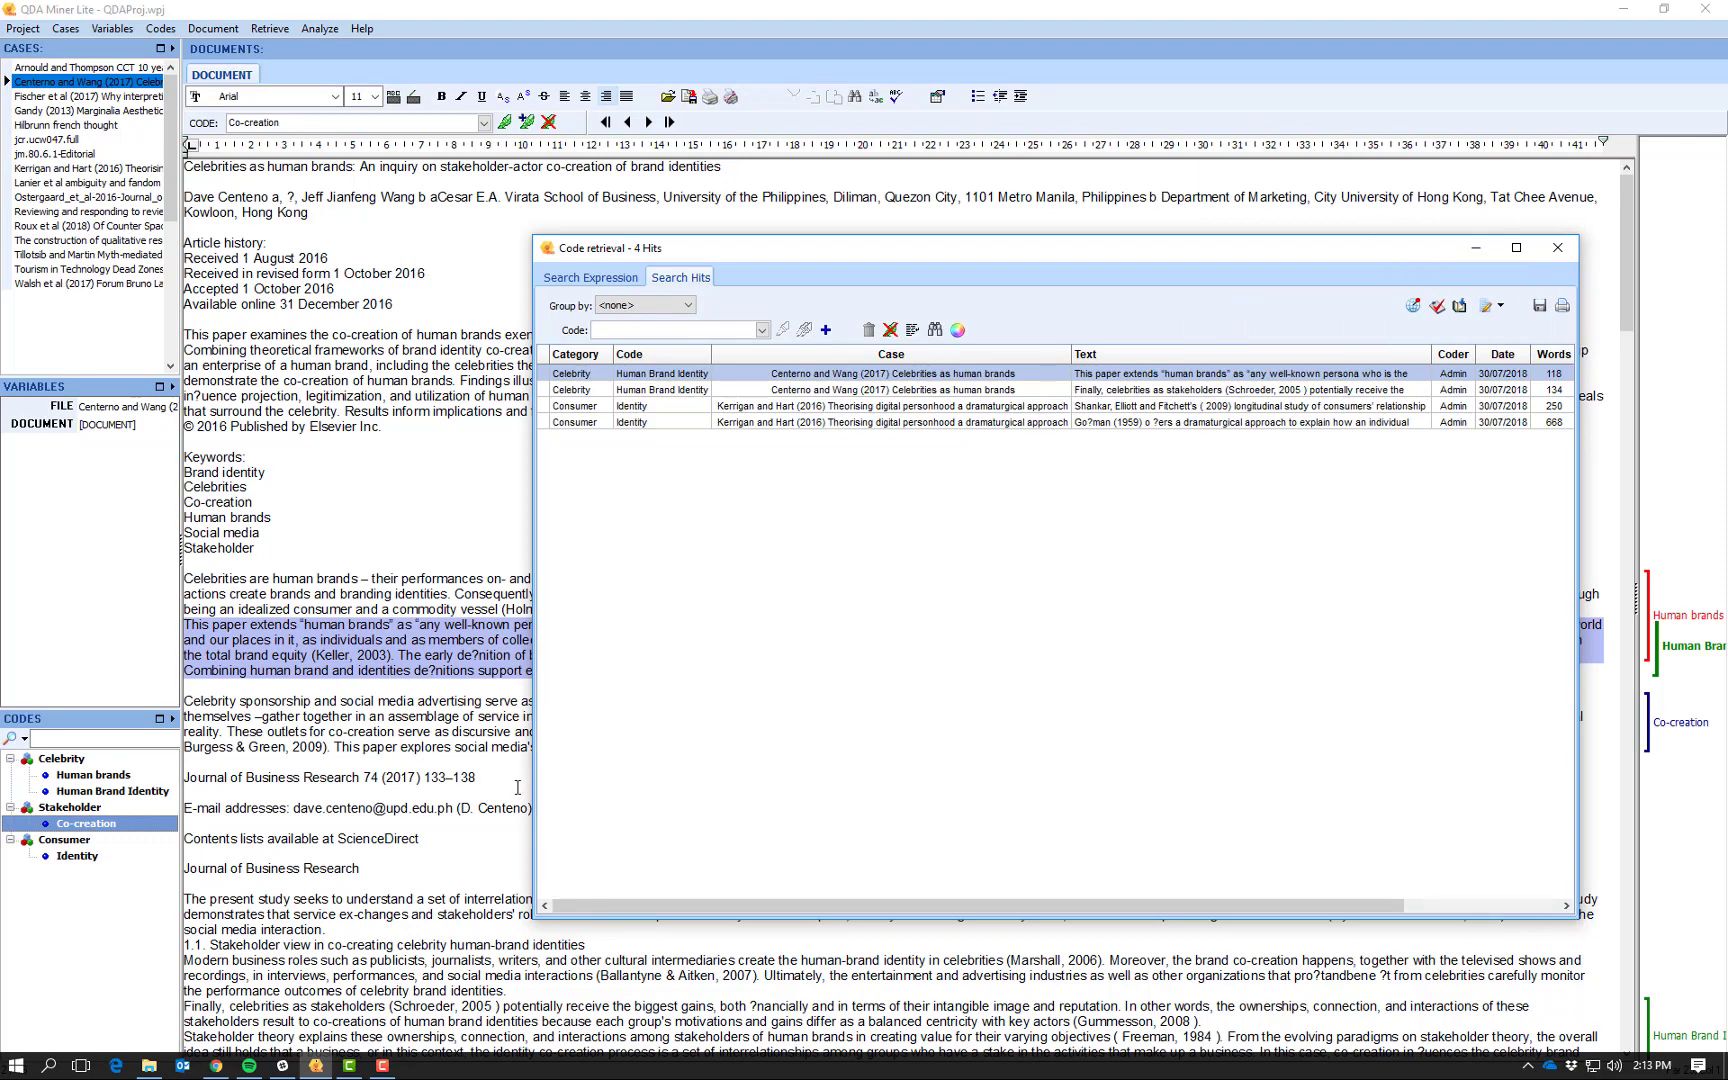
pyautogui.moveTo(534, 779); pyautogui.dragTo(331, 770)
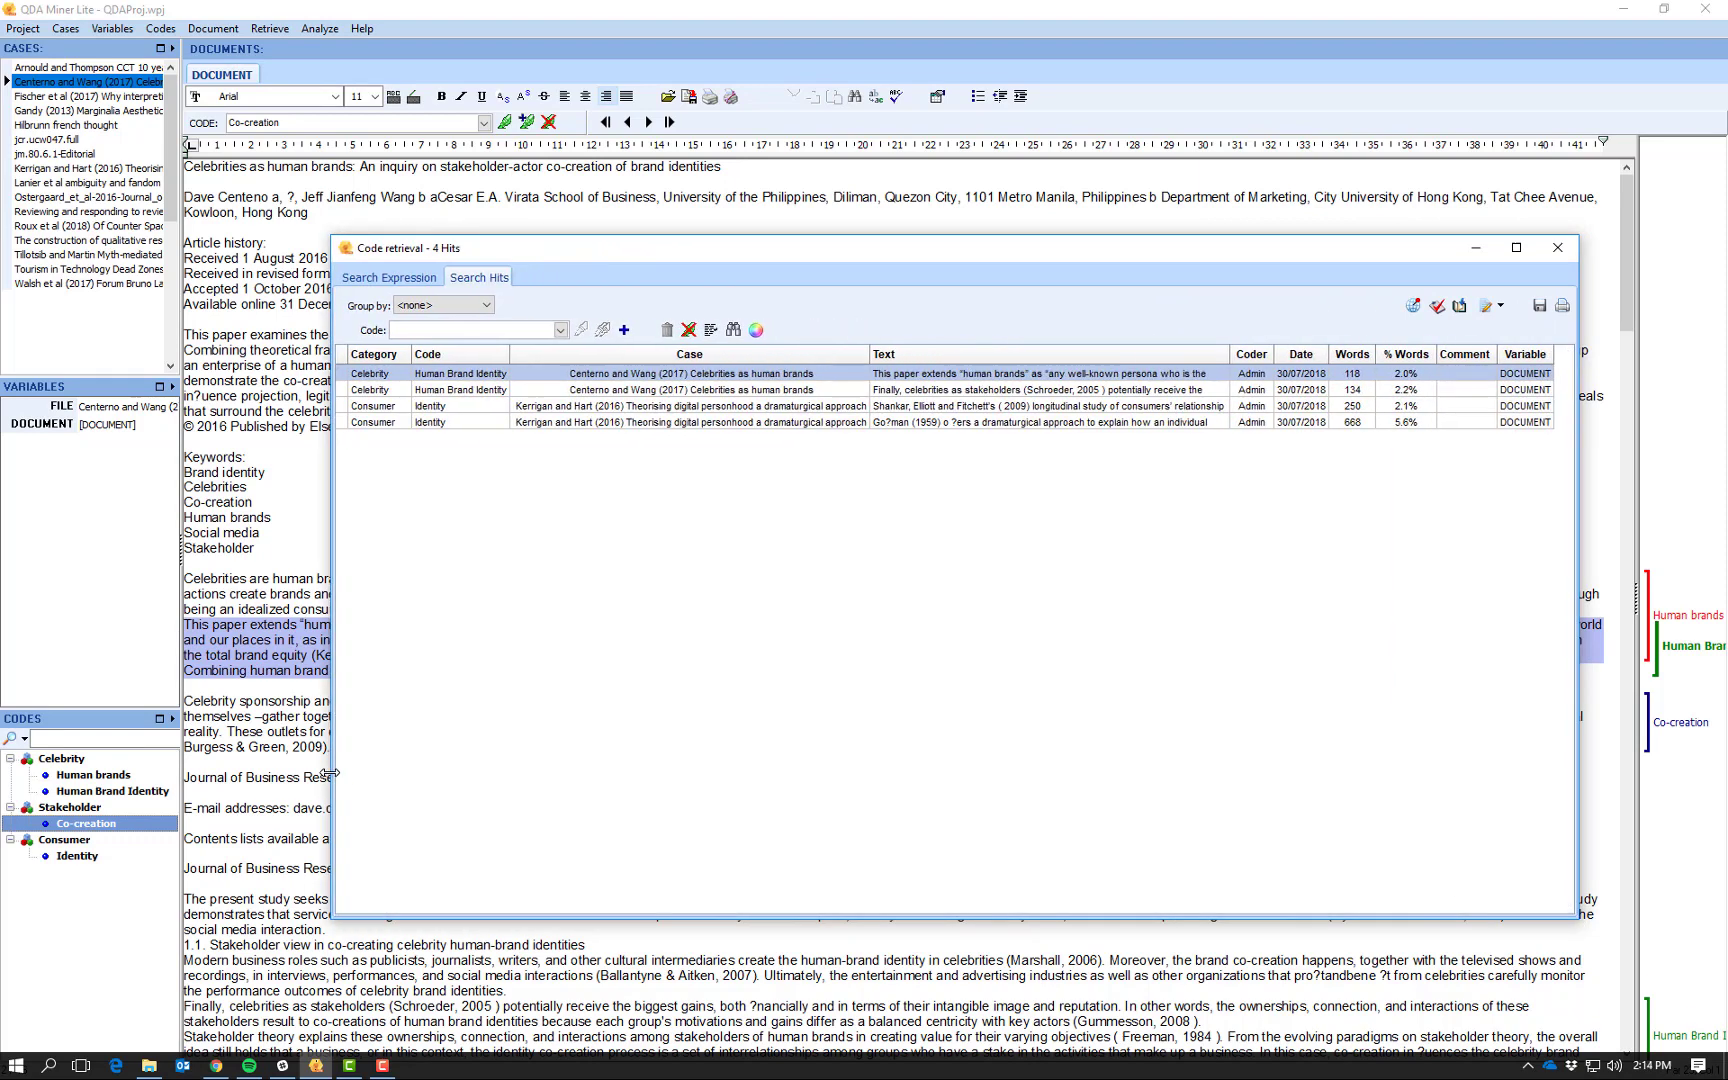
# Expand hit rows to full coded text and step through the third and fourth passages.
pyautogui.click(712, 331)
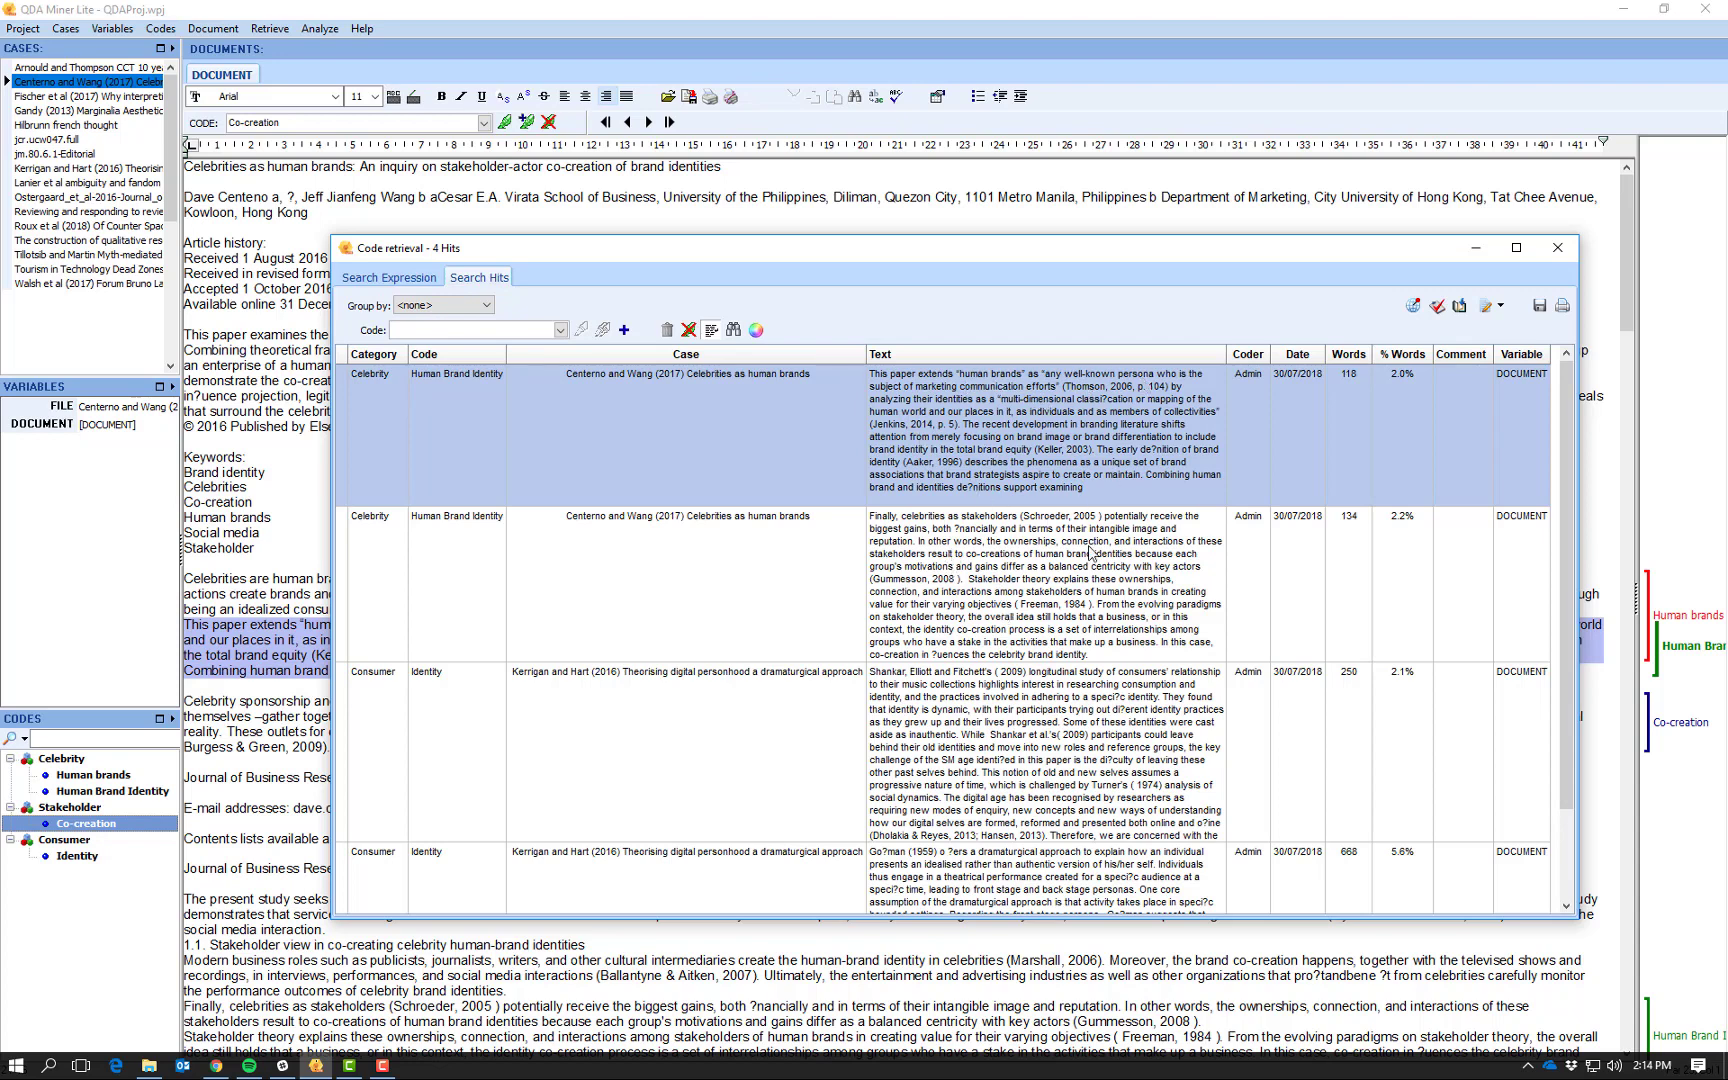
pyautogui.click(1048, 747)
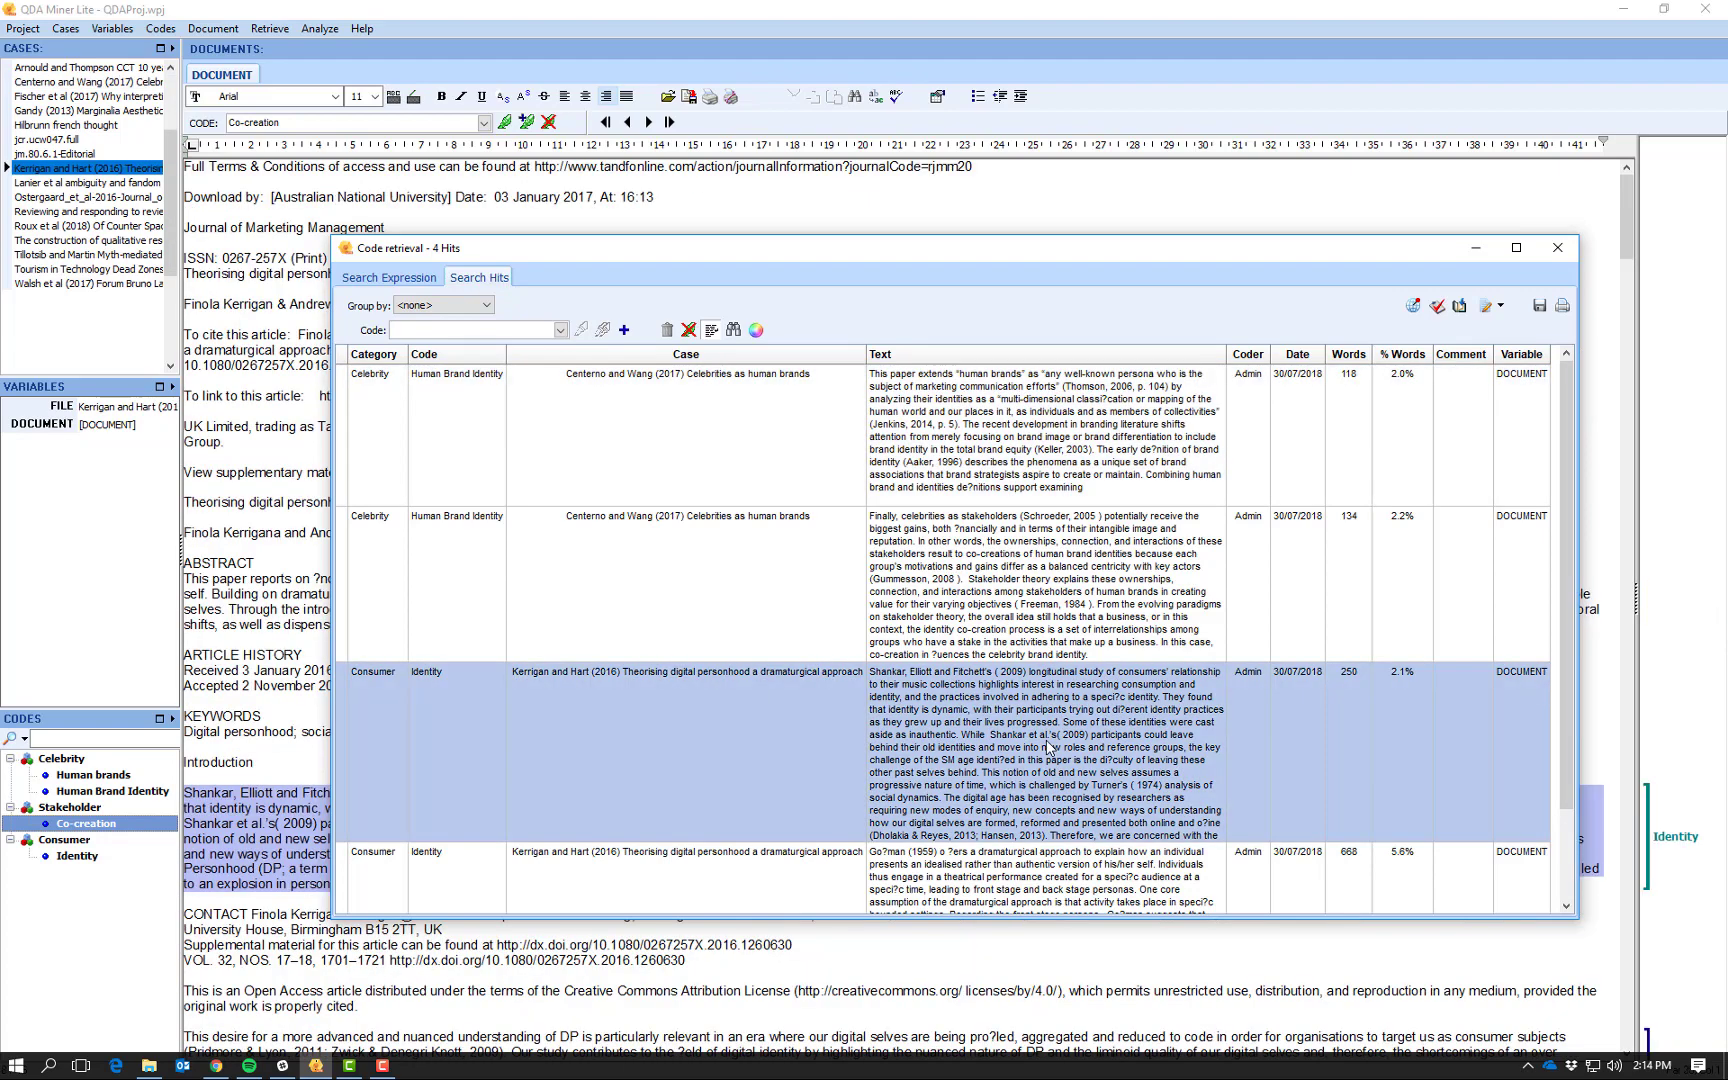
pyautogui.press('Down')
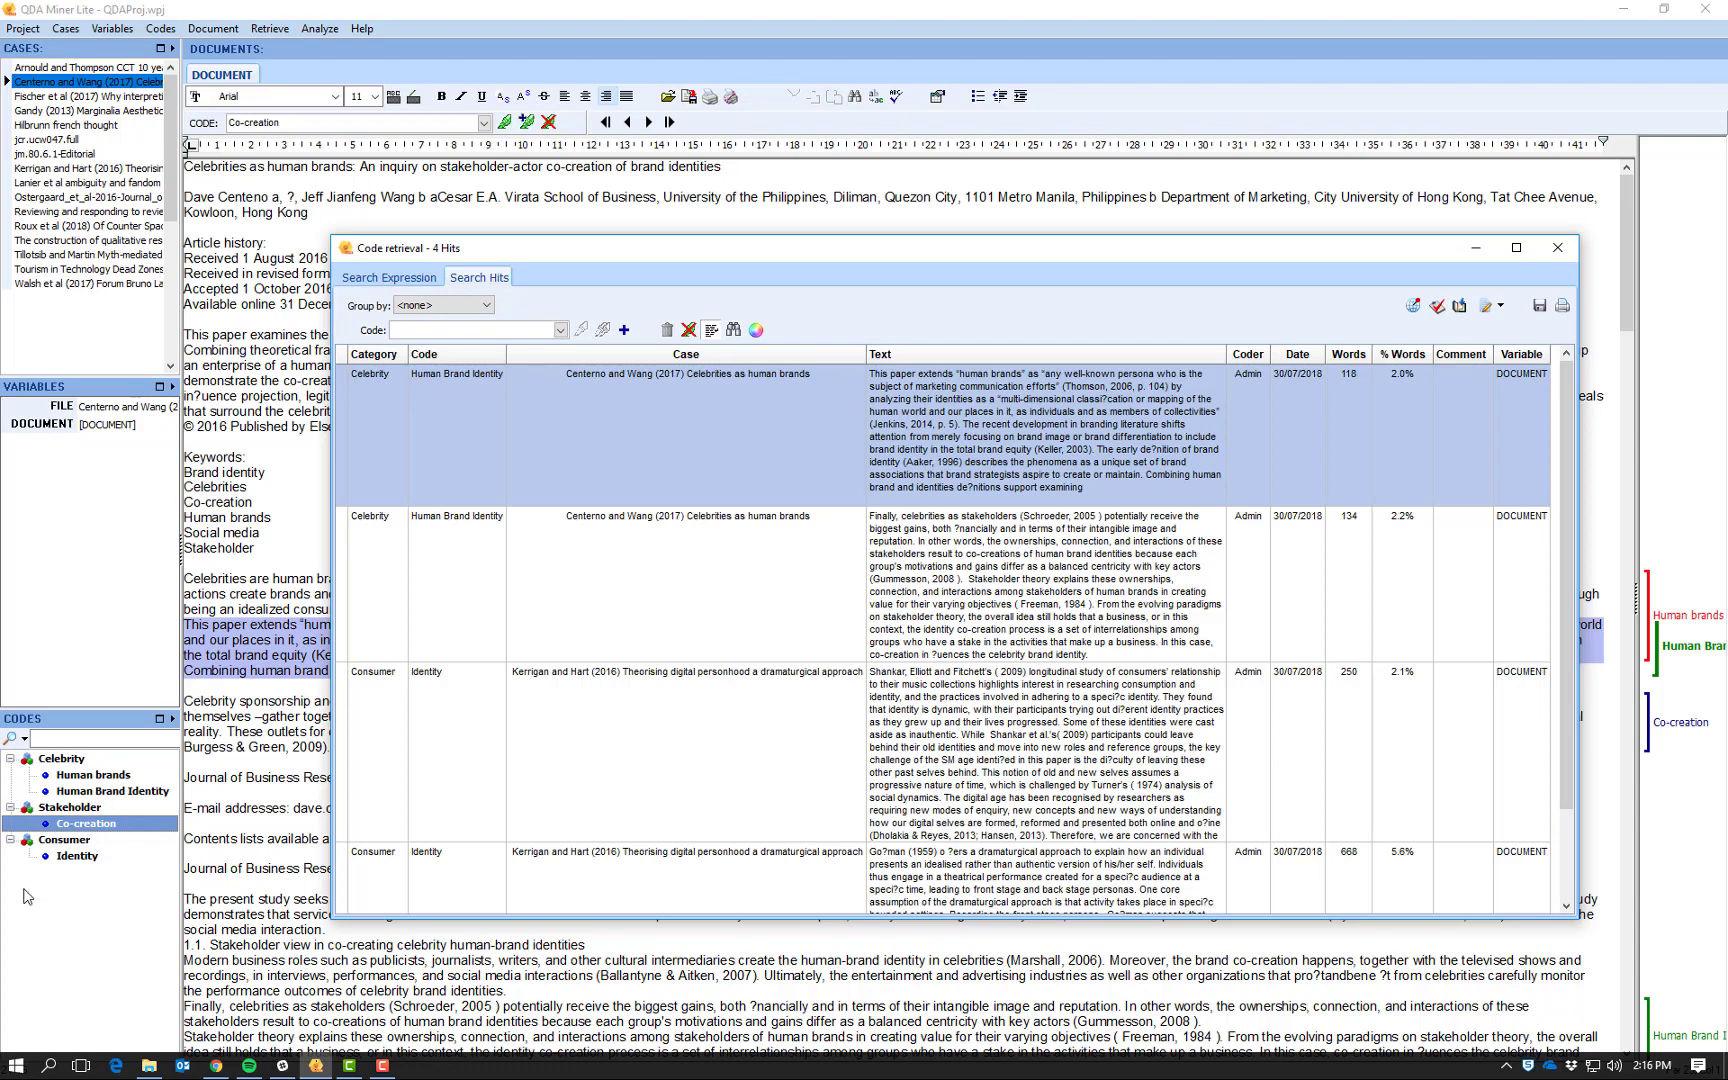
pyautogui.click(41, 918)
pyautogui.rightClick(41, 918)
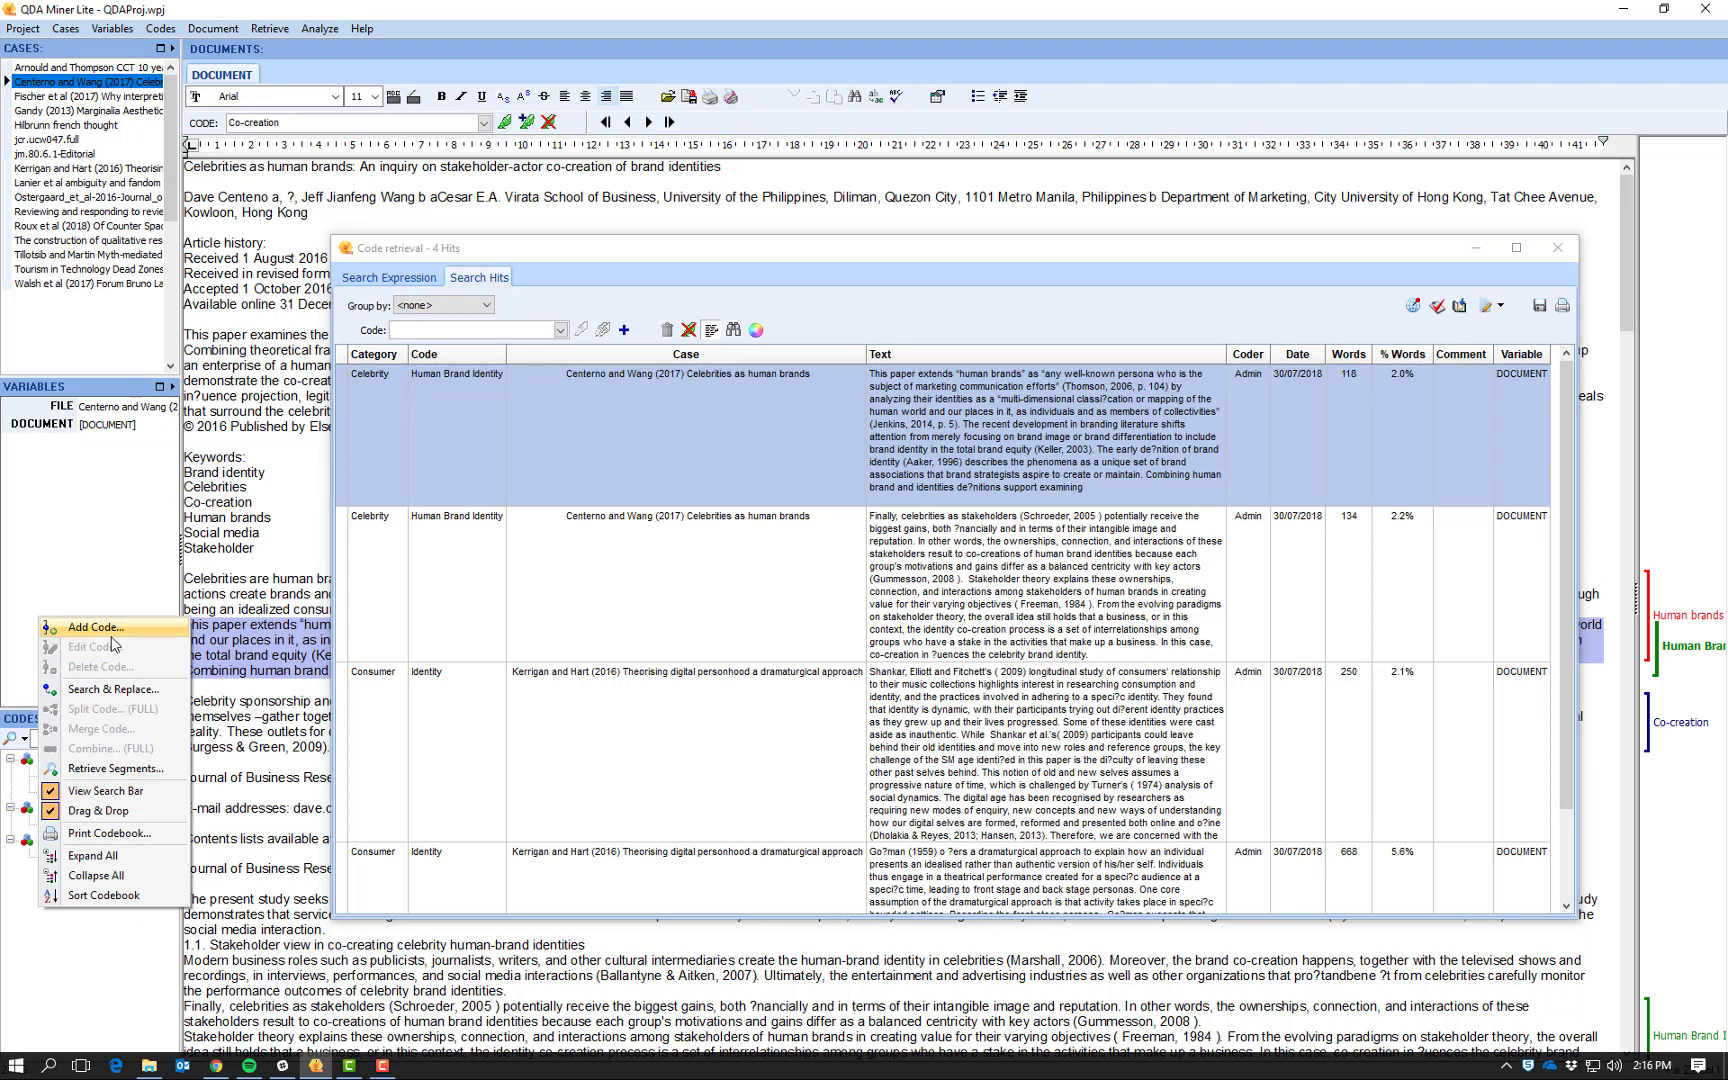
pyautogui.click(65, 950)
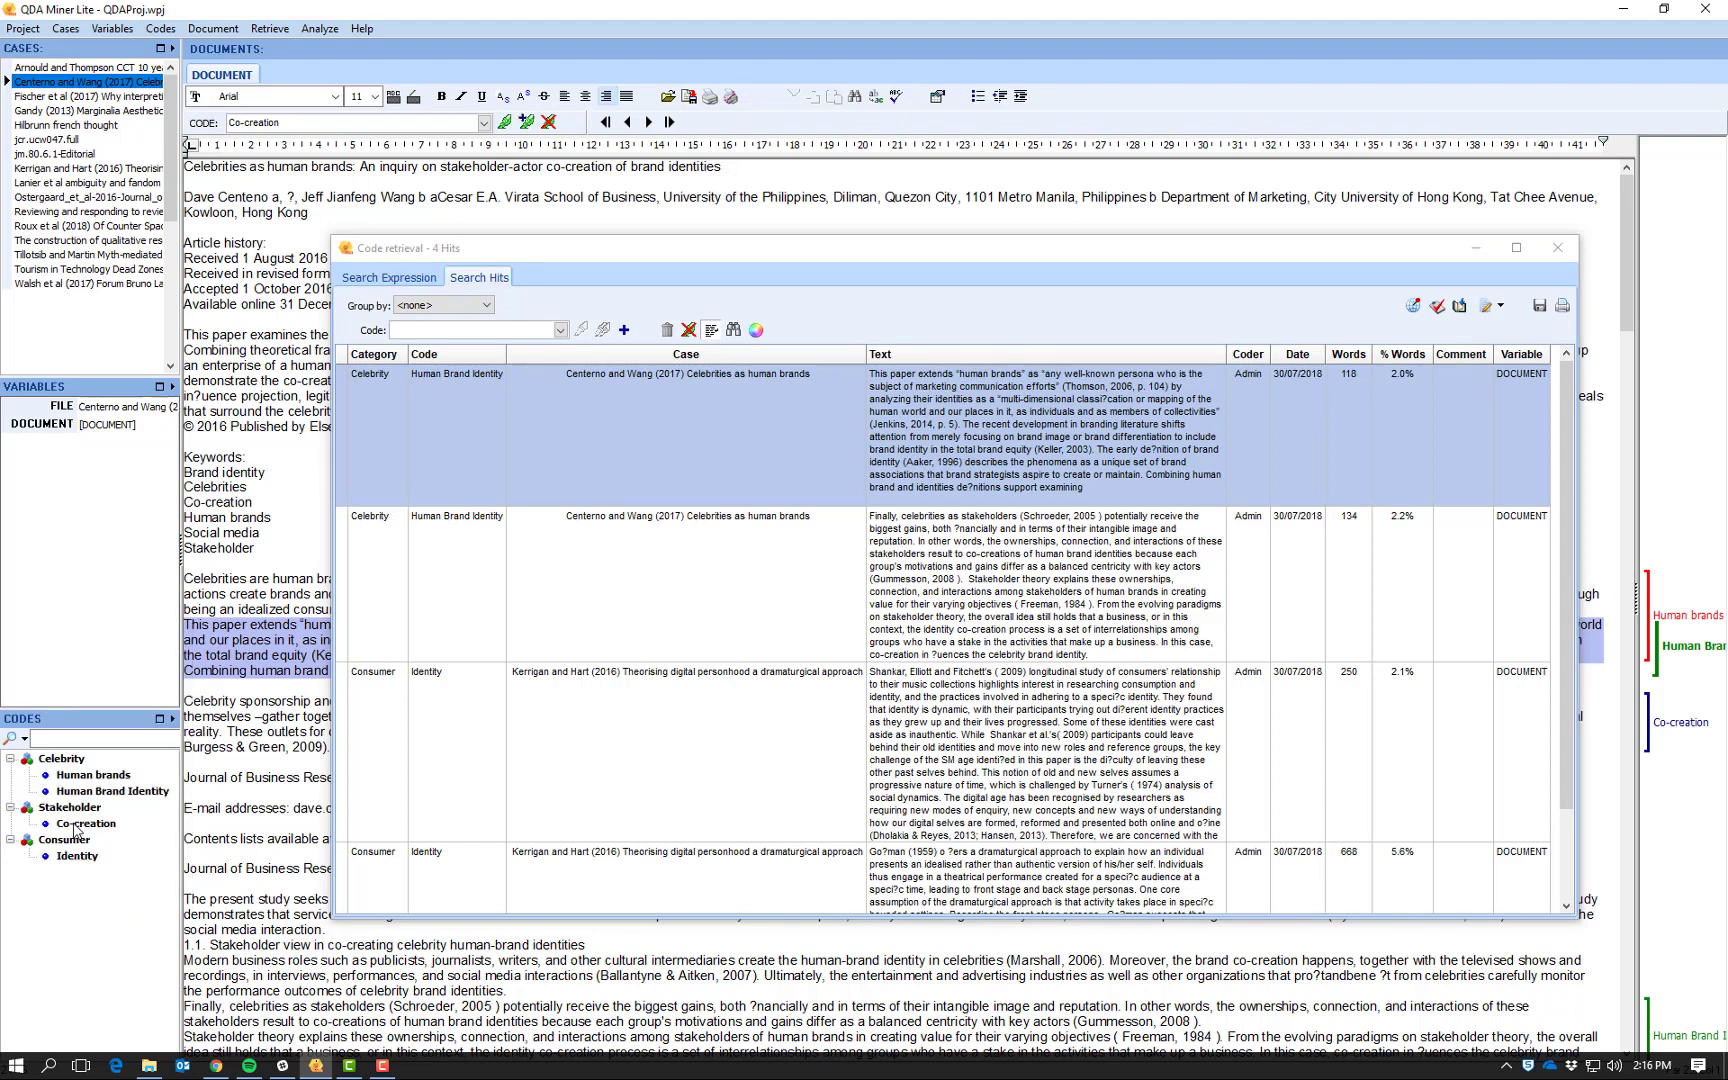